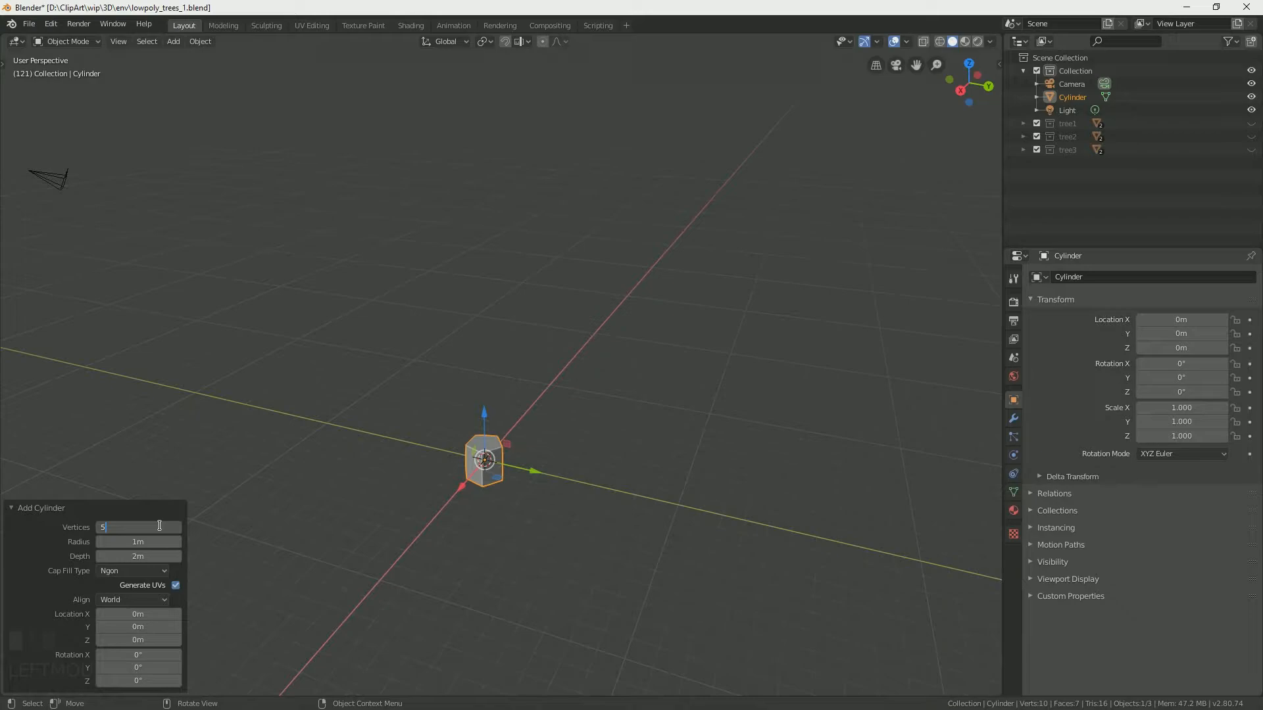
Set the new cylinder's vertex count to 5 and switch it to Edit Mode with nothing selected
key(Return)
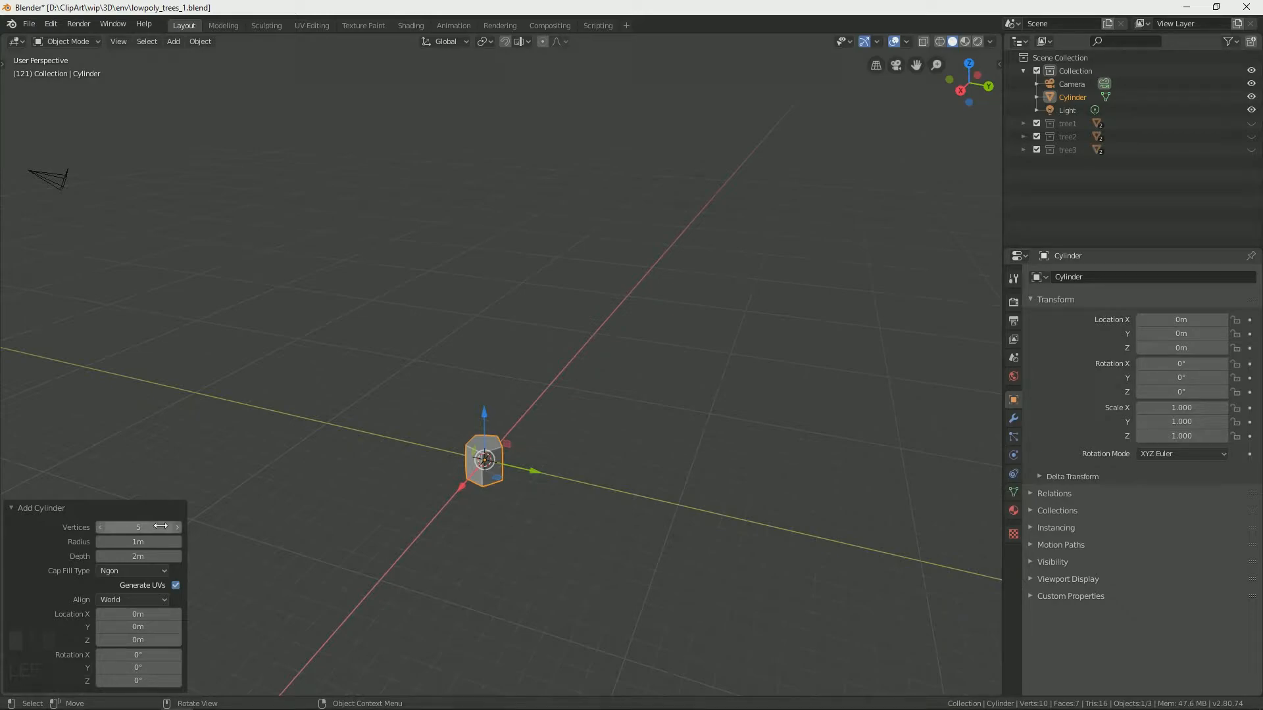
click(682, 340)
click(493, 438)
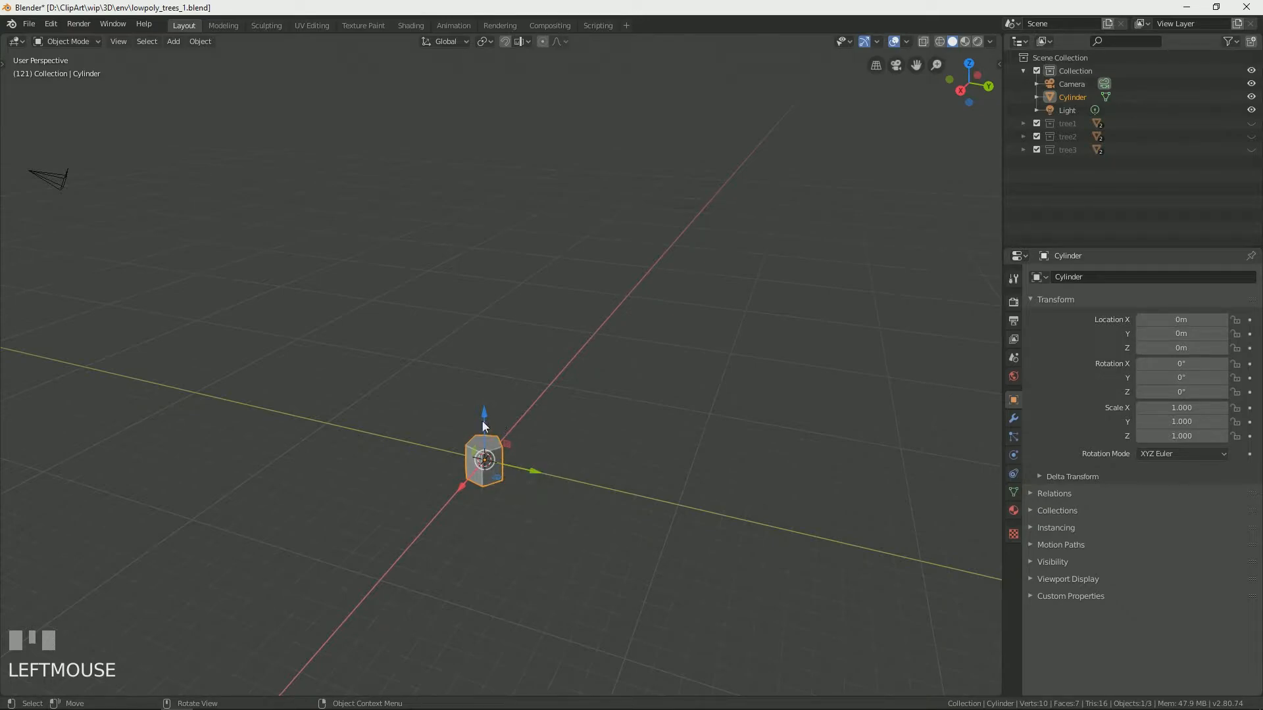
scroll(481, 441, up, 3)
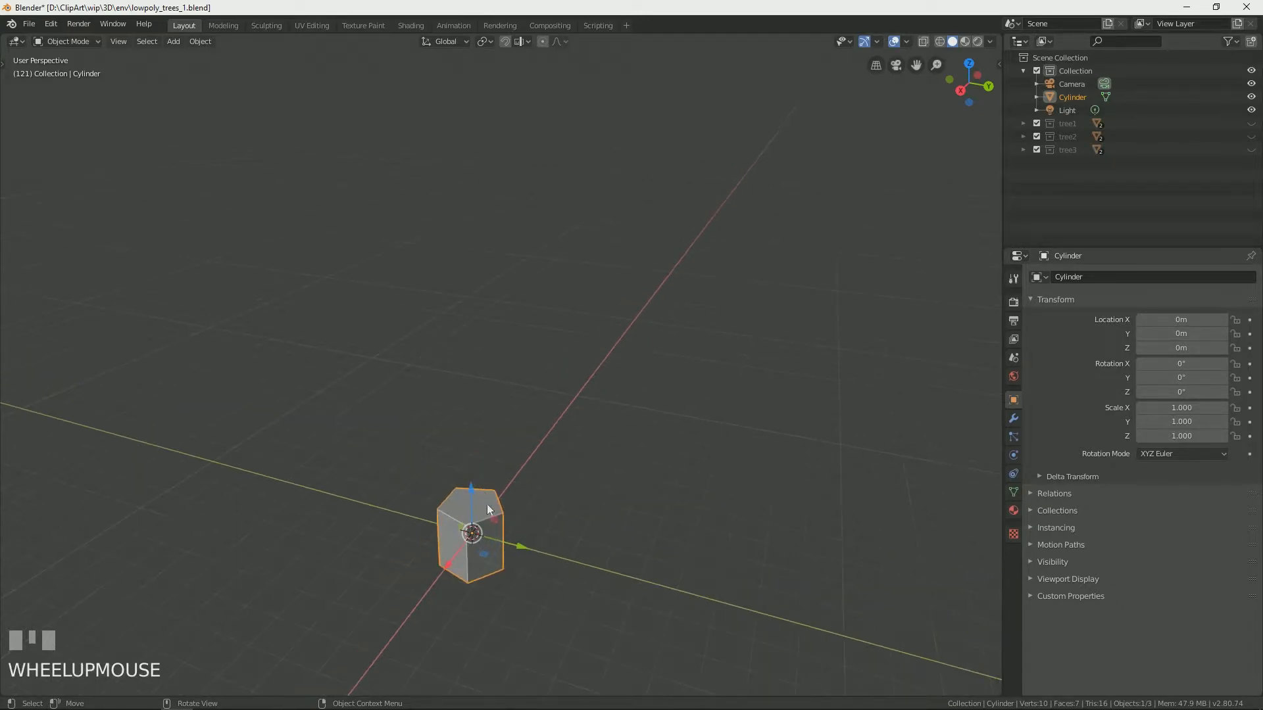
key(Tab)
click(609, 459)
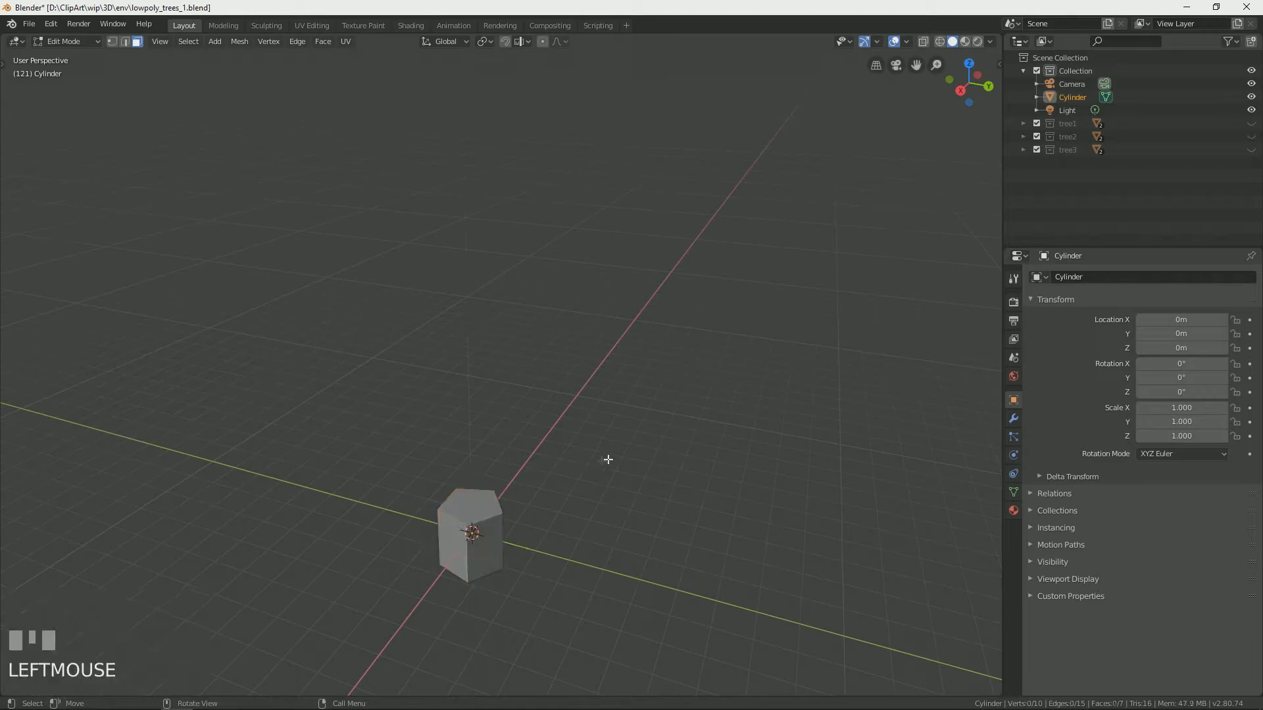
Try tapering the cylinder by scaling its top face down to about 0.42, and undo the scaling
click(488, 502)
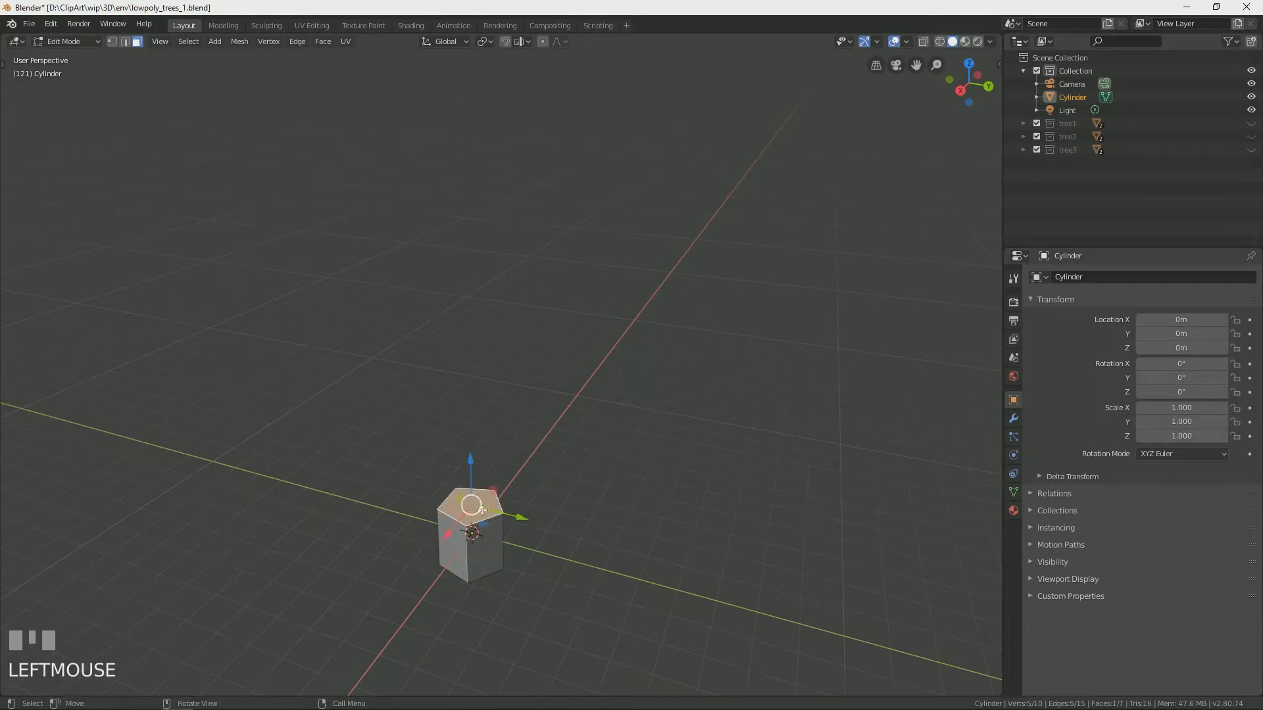
key(s)
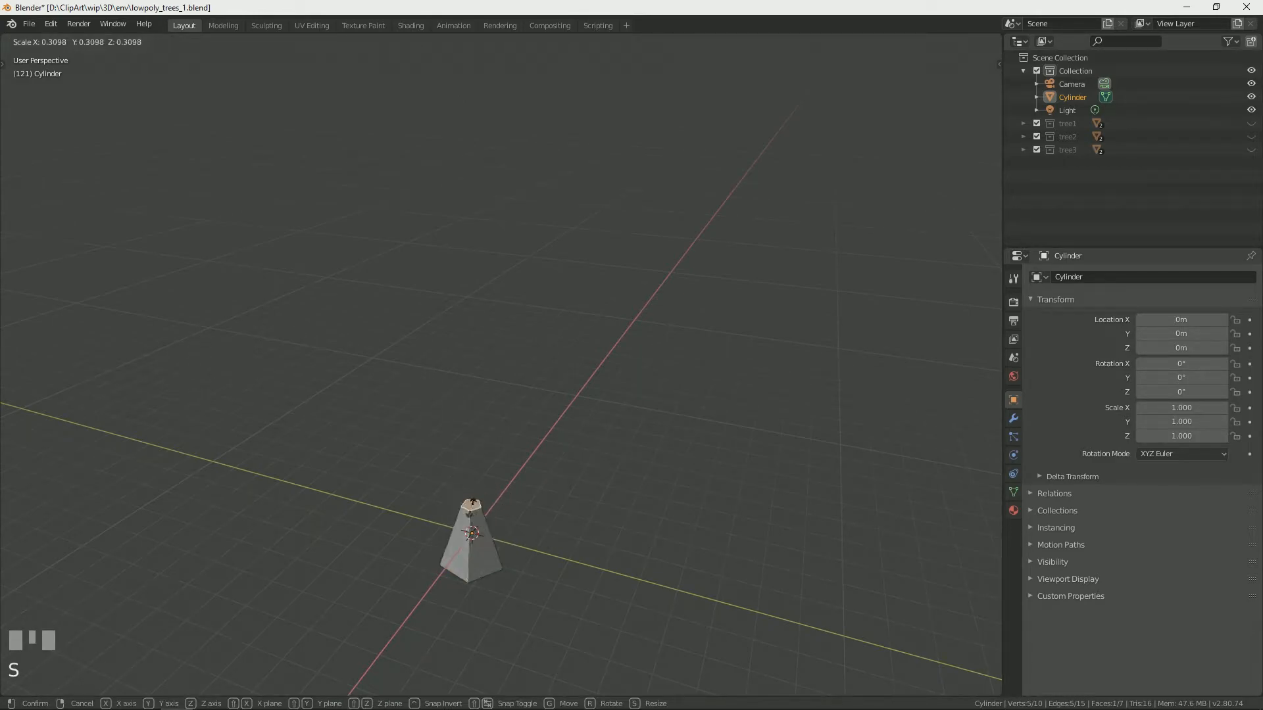
click(470, 504)
key(s)
click(470, 505)
scroll(467, 469, down, 4)
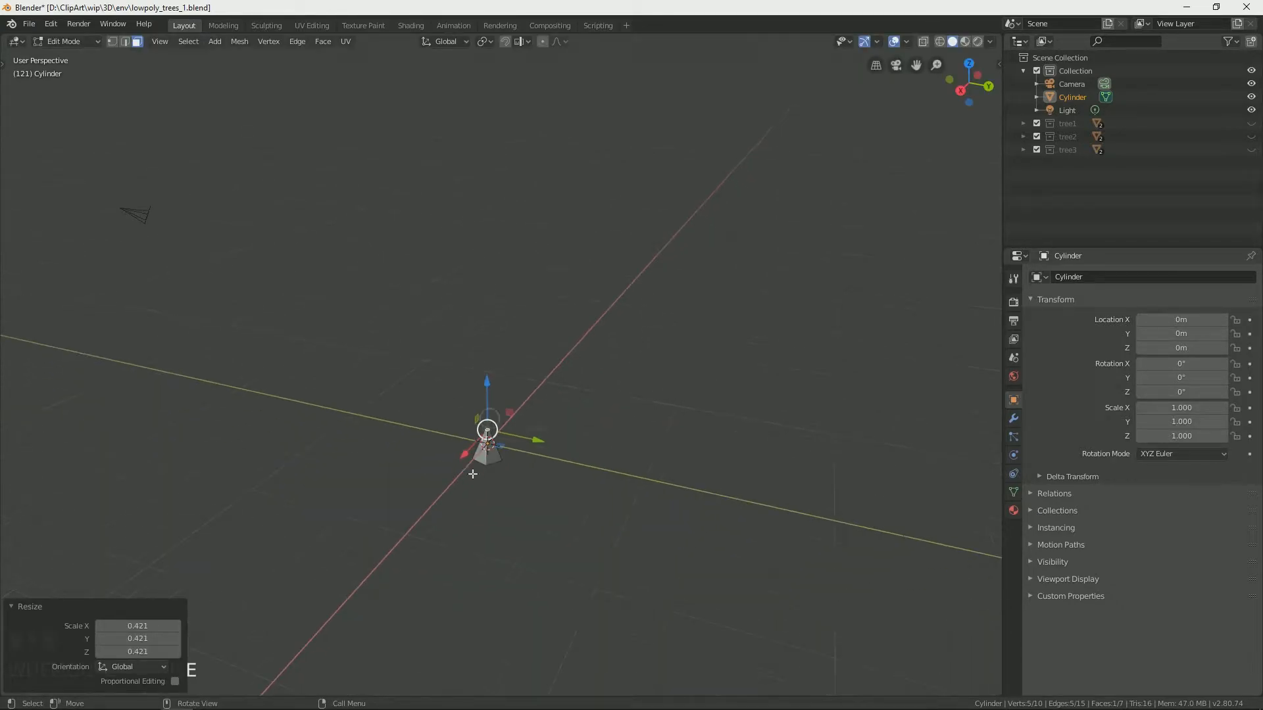
scroll(480, 427, up, 2)
scroll(487, 411, down, 2)
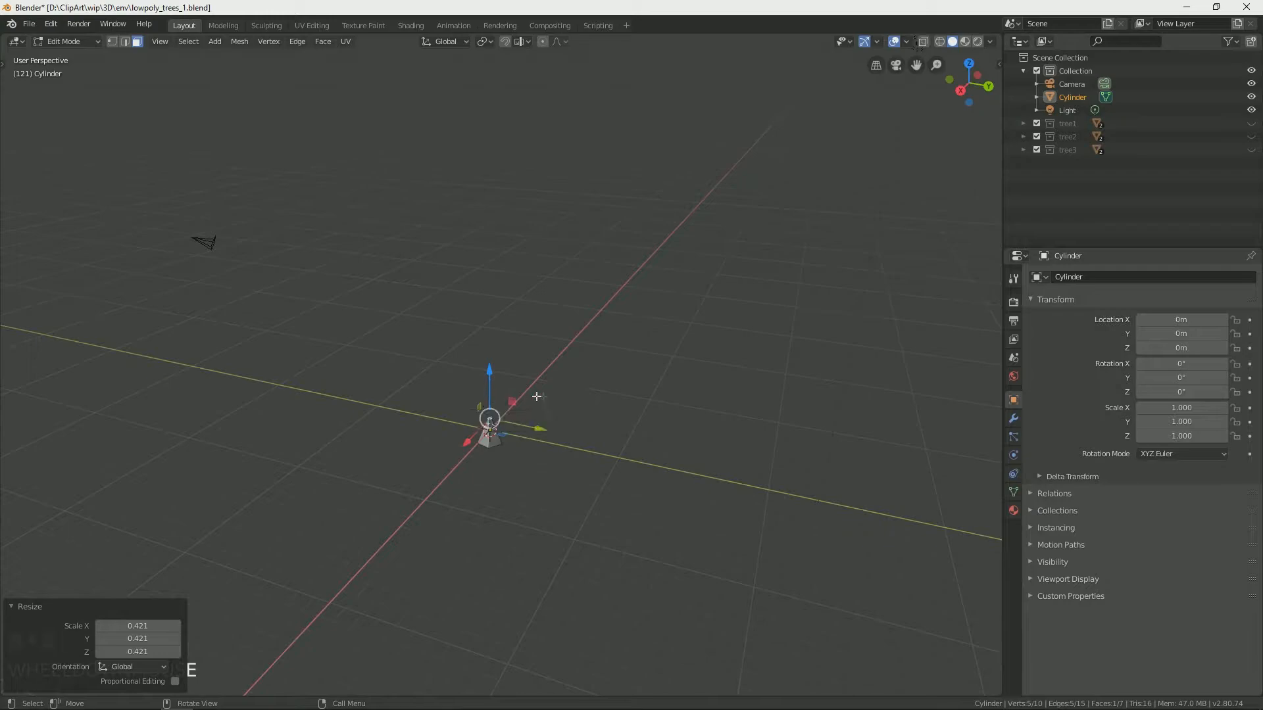
key(ctrl+z)
scroll(513, 402, up, 2)
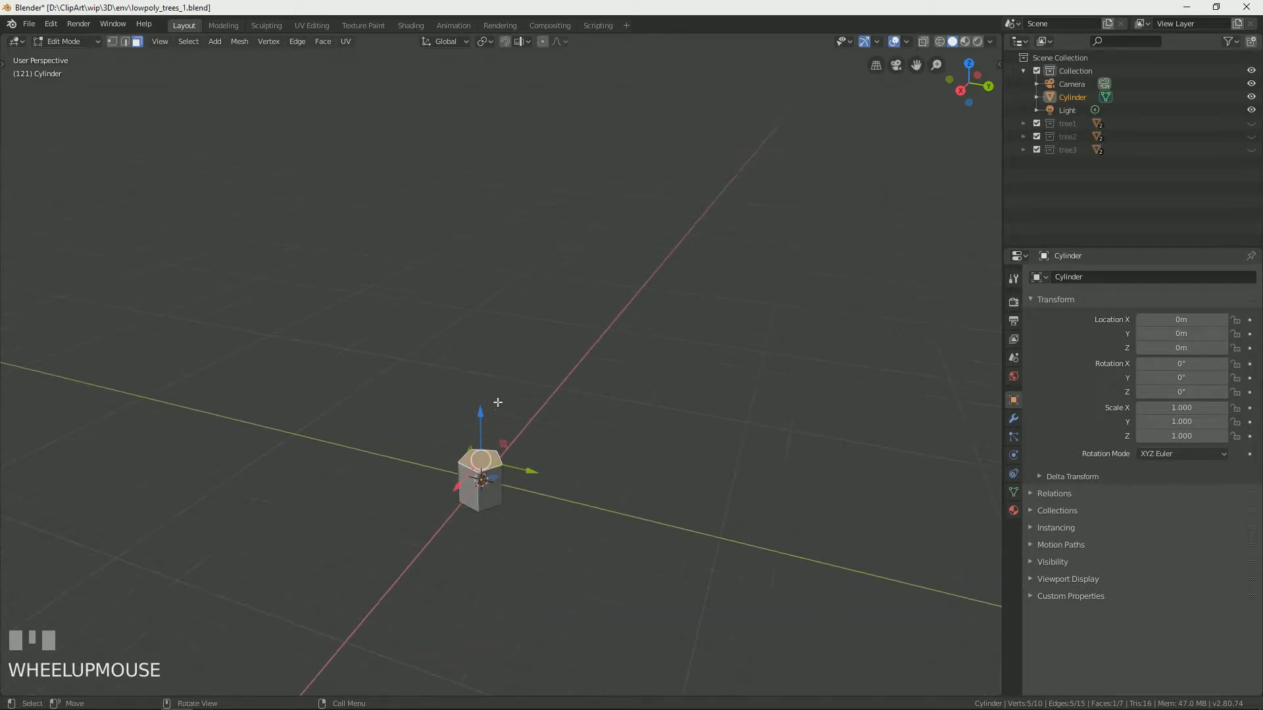
Scale the cylinder's bottom face up to about 1.5 to flare the trunk base
middle_drag(492, 529, 526, 397)
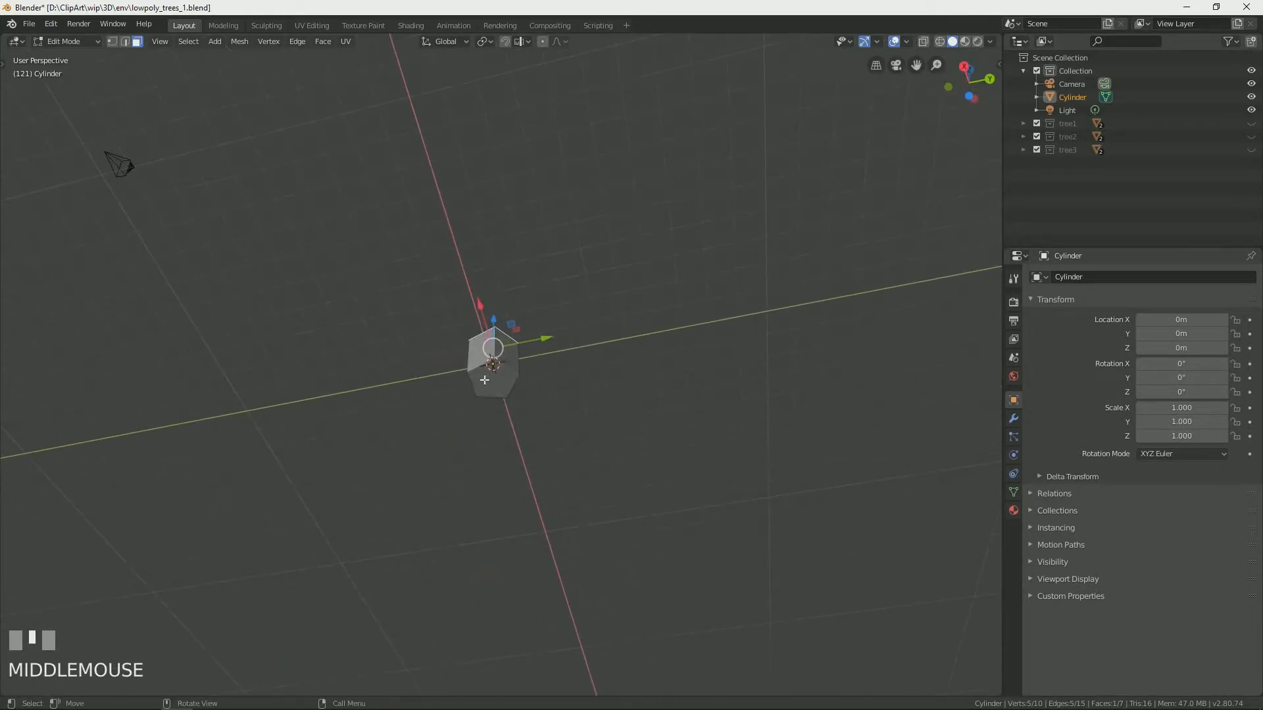
click(484, 381)
key(s)
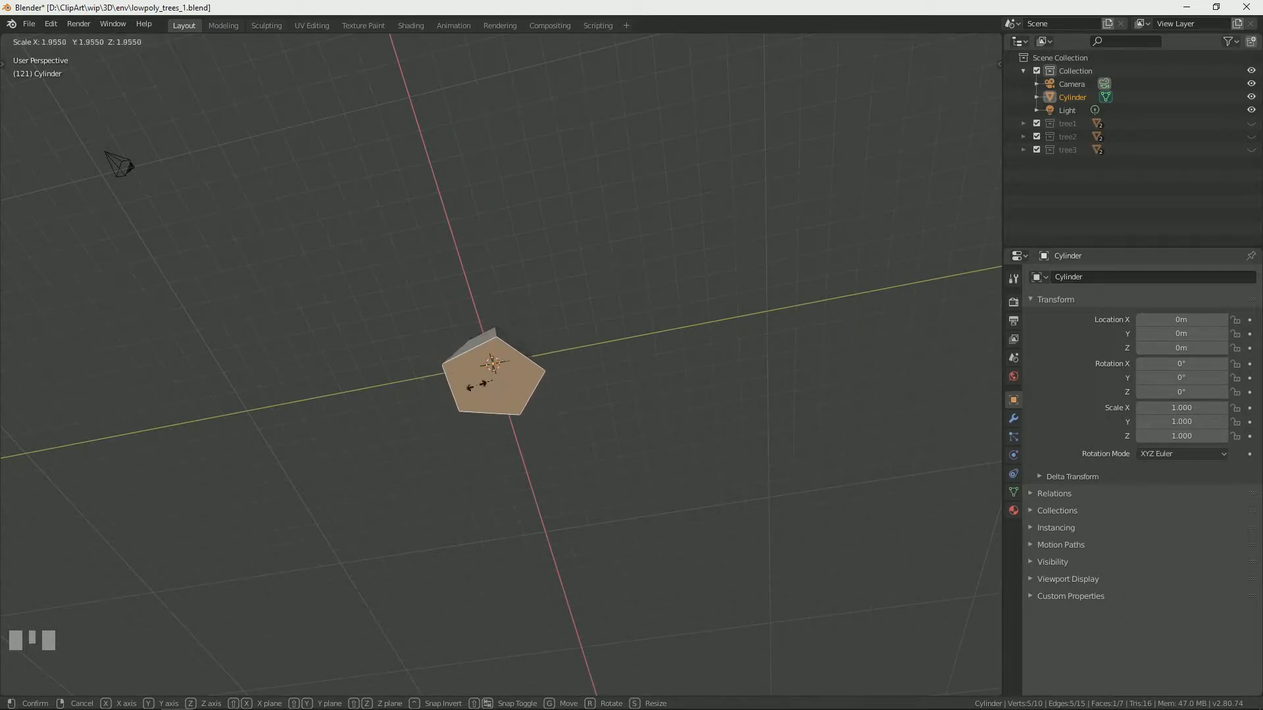
click(484, 394)
middle_drag(486, 392, 505, 476)
scroll(486, 493, up, 1)
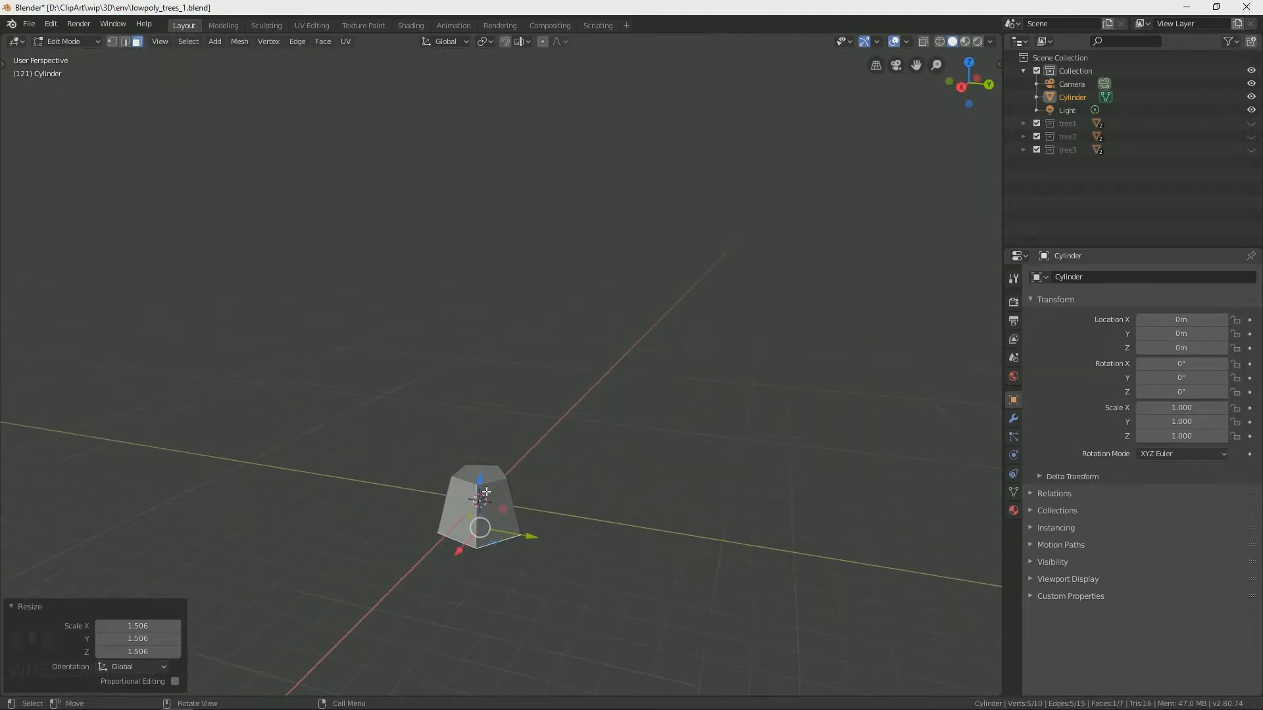
In front view, move the whole mesh up along Z so its base sits at the world origin
click(574, 477)
click(481, 493)
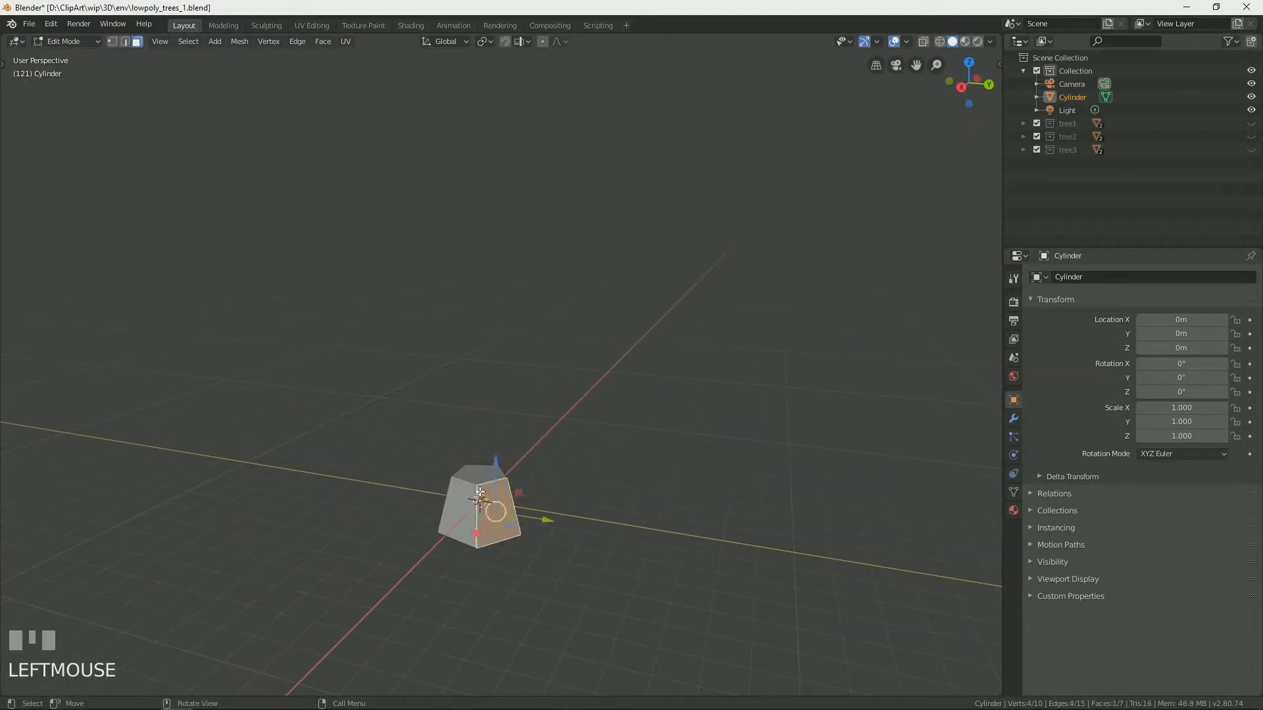
click(466, 474)
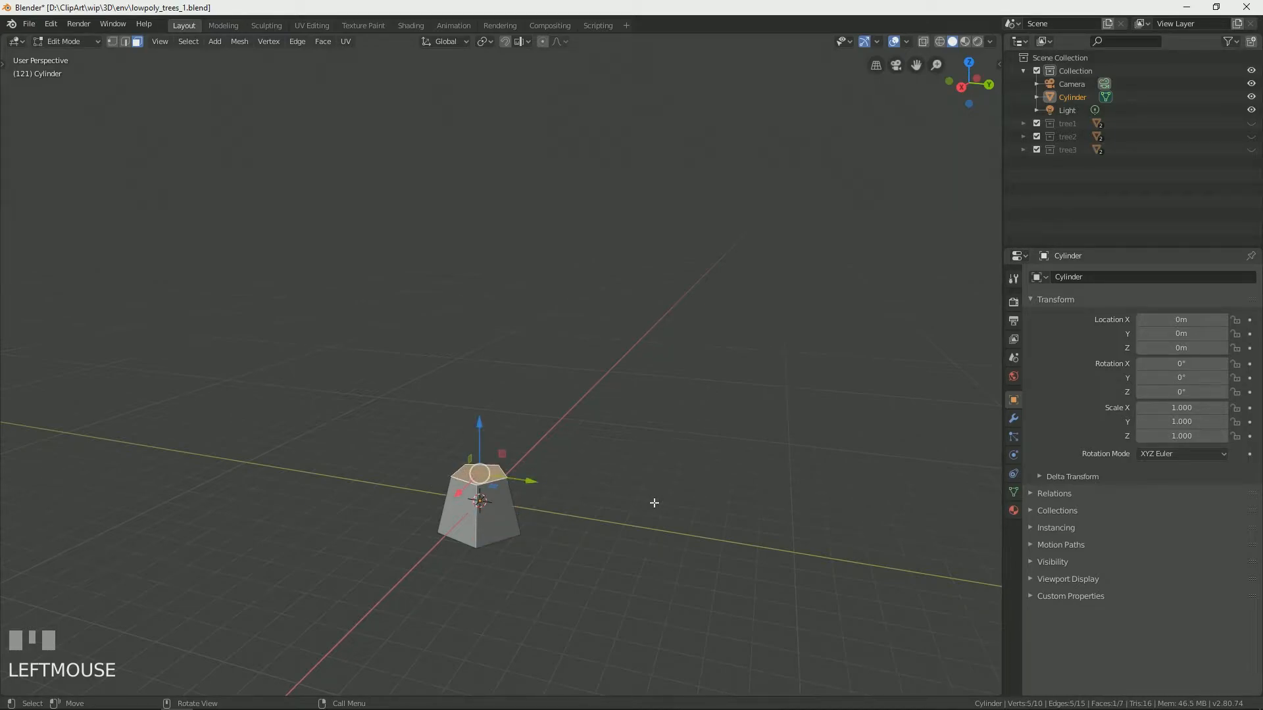
key(KP_1)
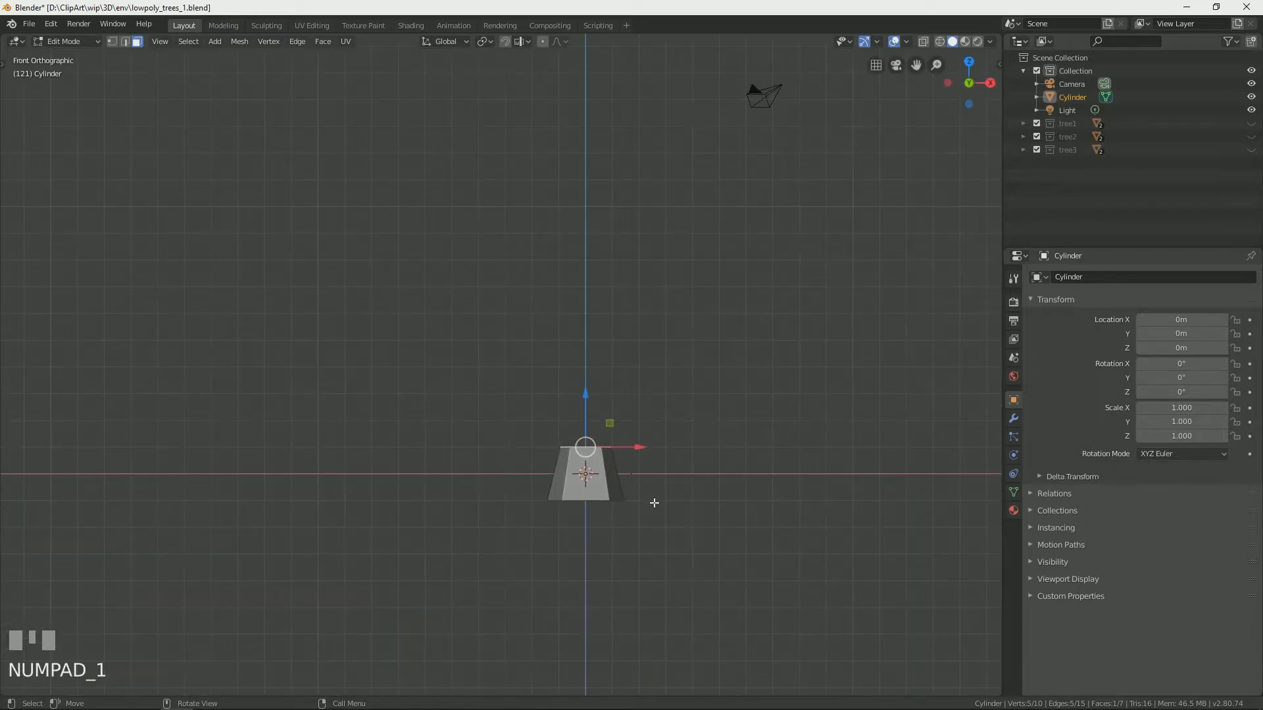
shift+middle_drag(671, 493, 544, 459)
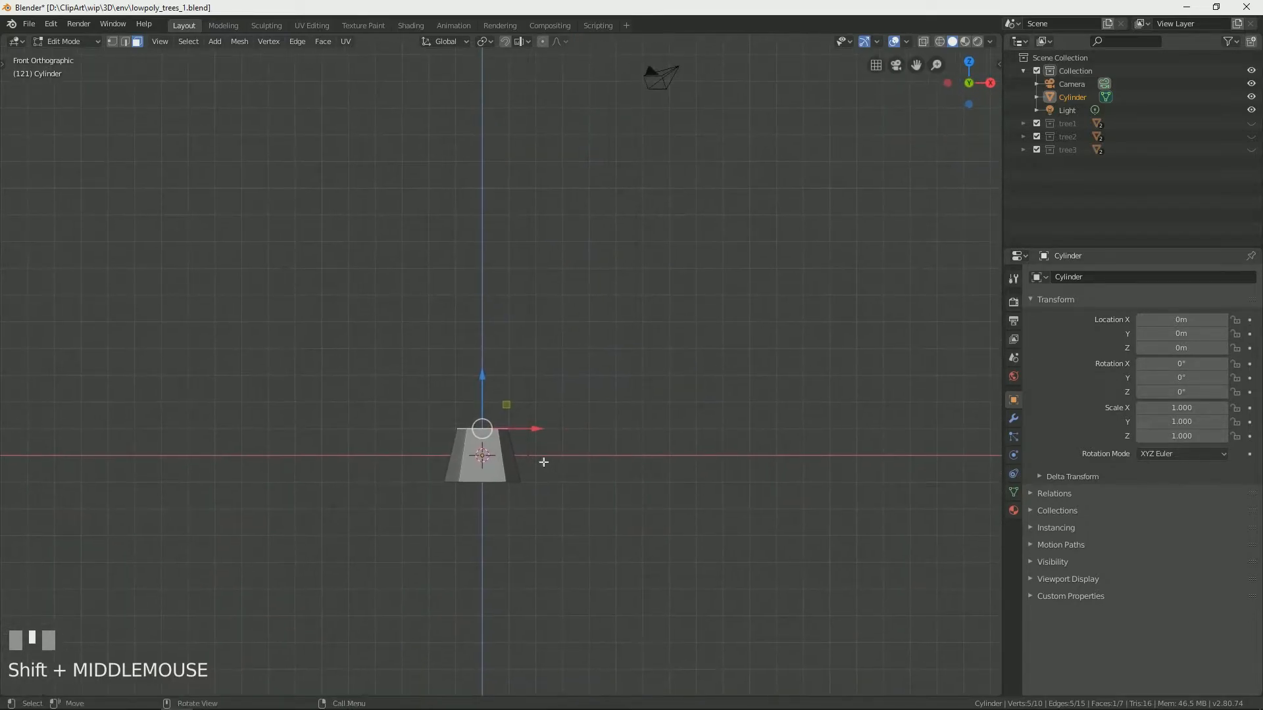
scroll(502, 500, up, 5)
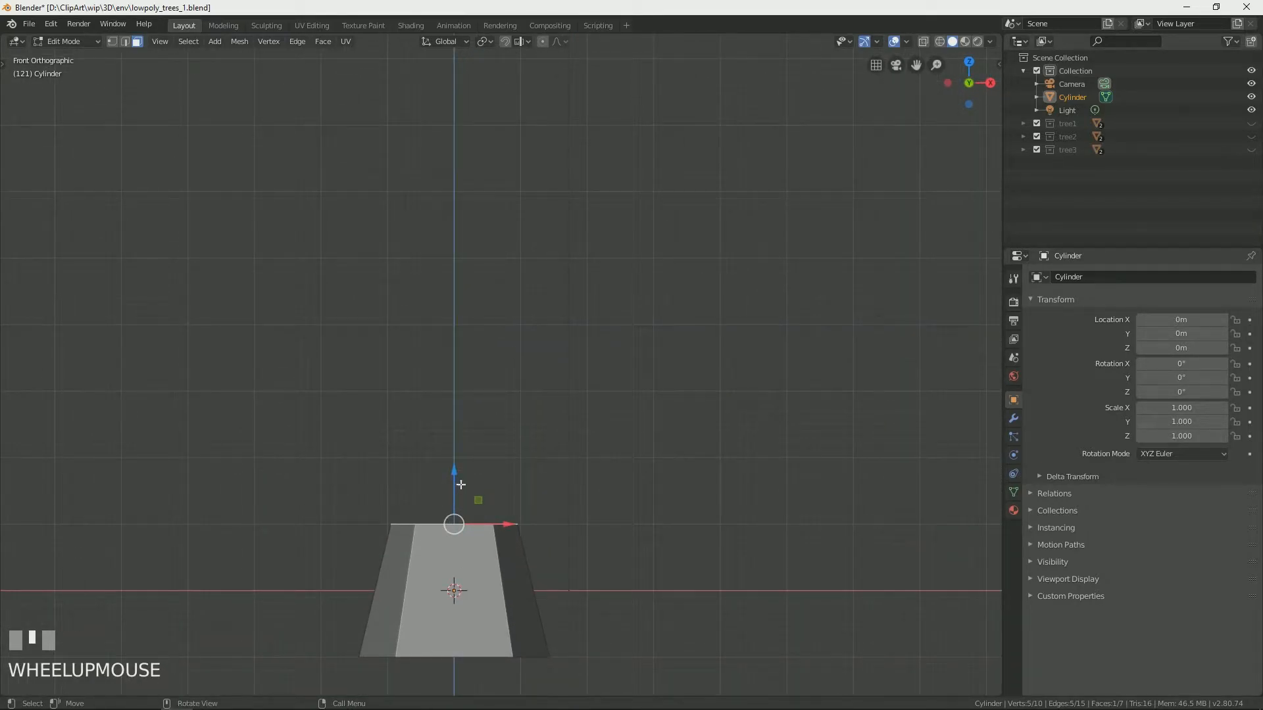
key(a)
drag(457, 539, 455, 474)
Raise the trunk's top face along Z and extrude it upward three times to form a tall trunk
click(494, 440)
drag(452, 516, 456, 419)
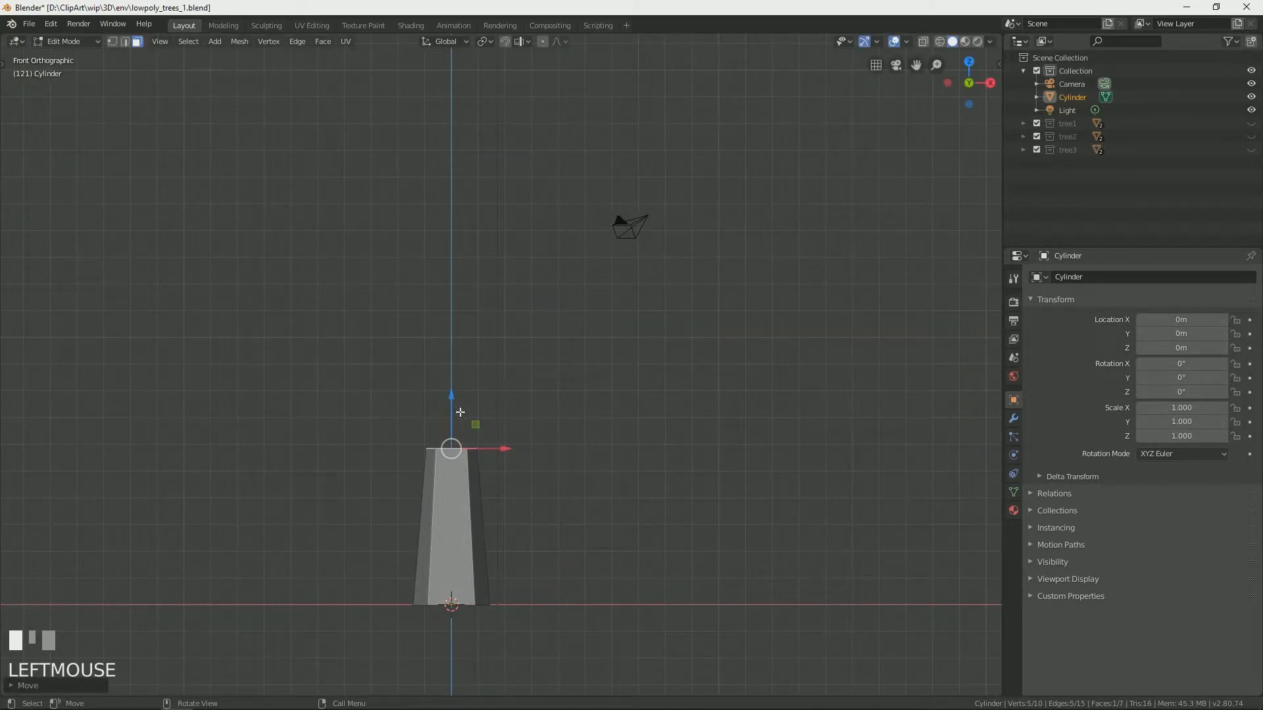
key(e)
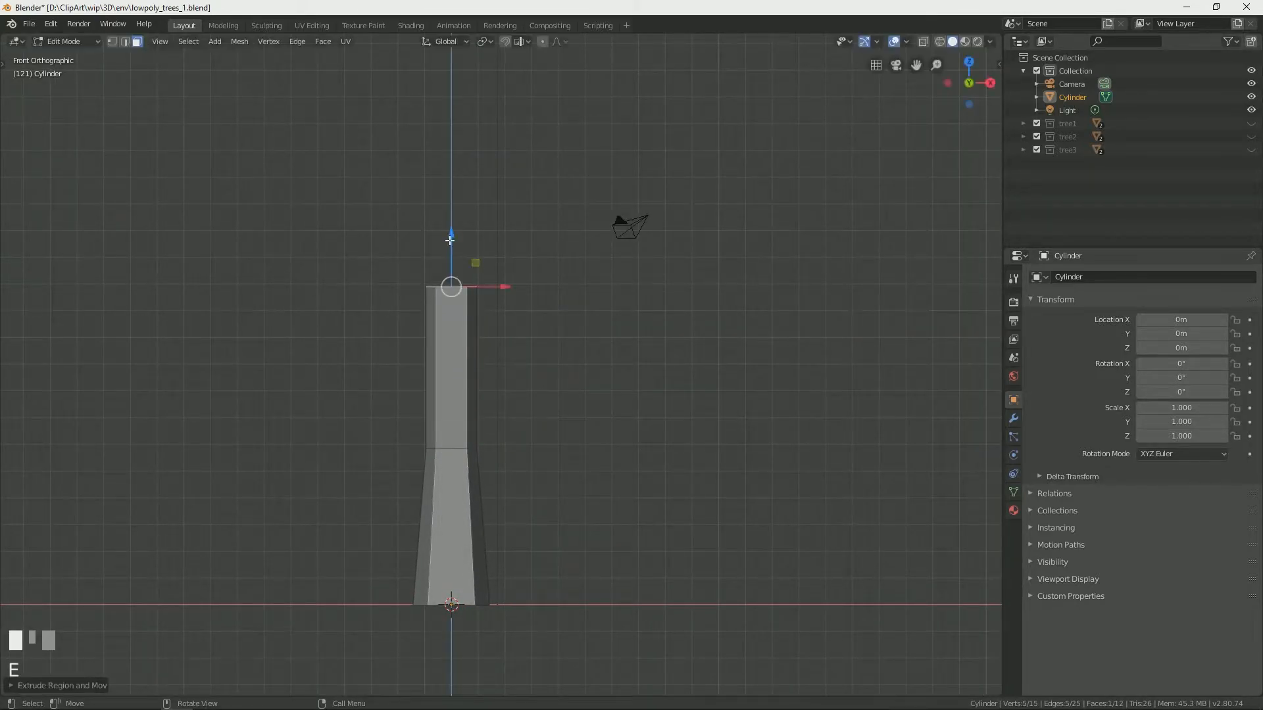
click(450, 241)
scroll(450, 240, down, 3)
scroll(450, 240, down, 1)
key(e)
click(460, 154)
key(e)
click(475, 137)
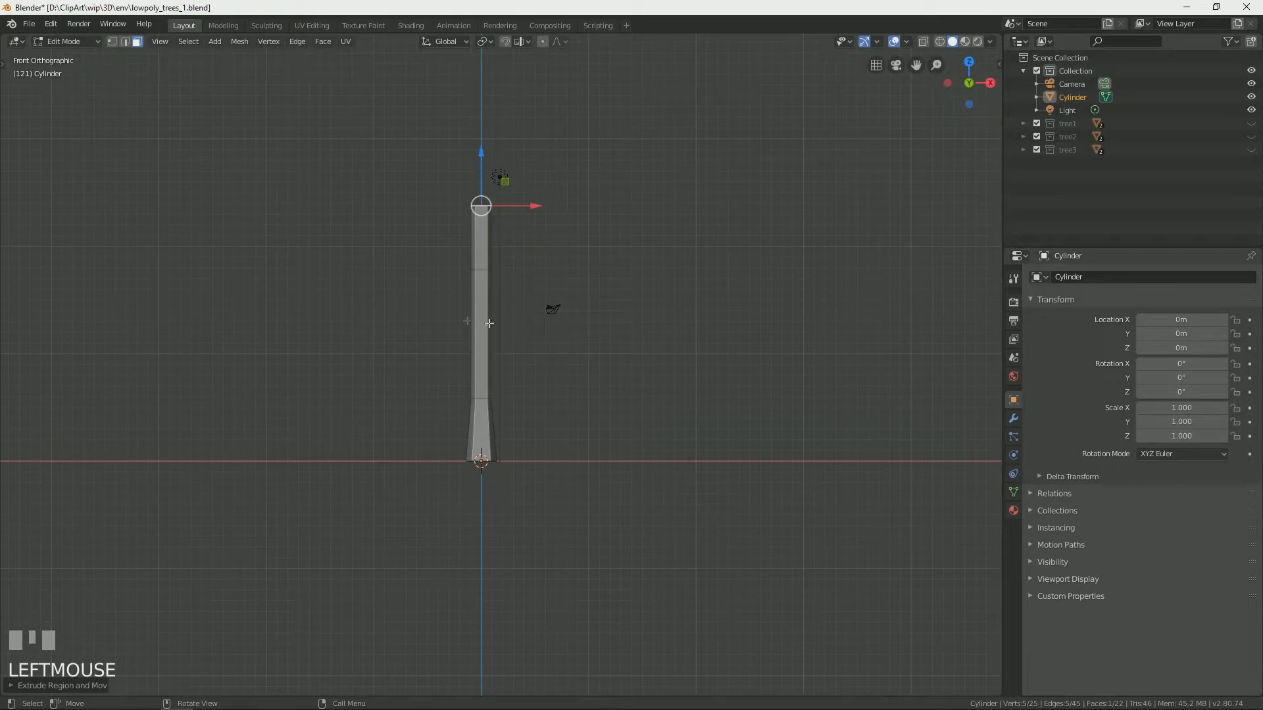
Lower the trunk's top face slightly along Z and scale it down to about 0.24 to taper the tip
drag(481, 156, 483, 180)
scroll(475, 212, up, 4)
scroll(475, 213, up, 1)
shift+middle_drag(471, 206, 388, 512)
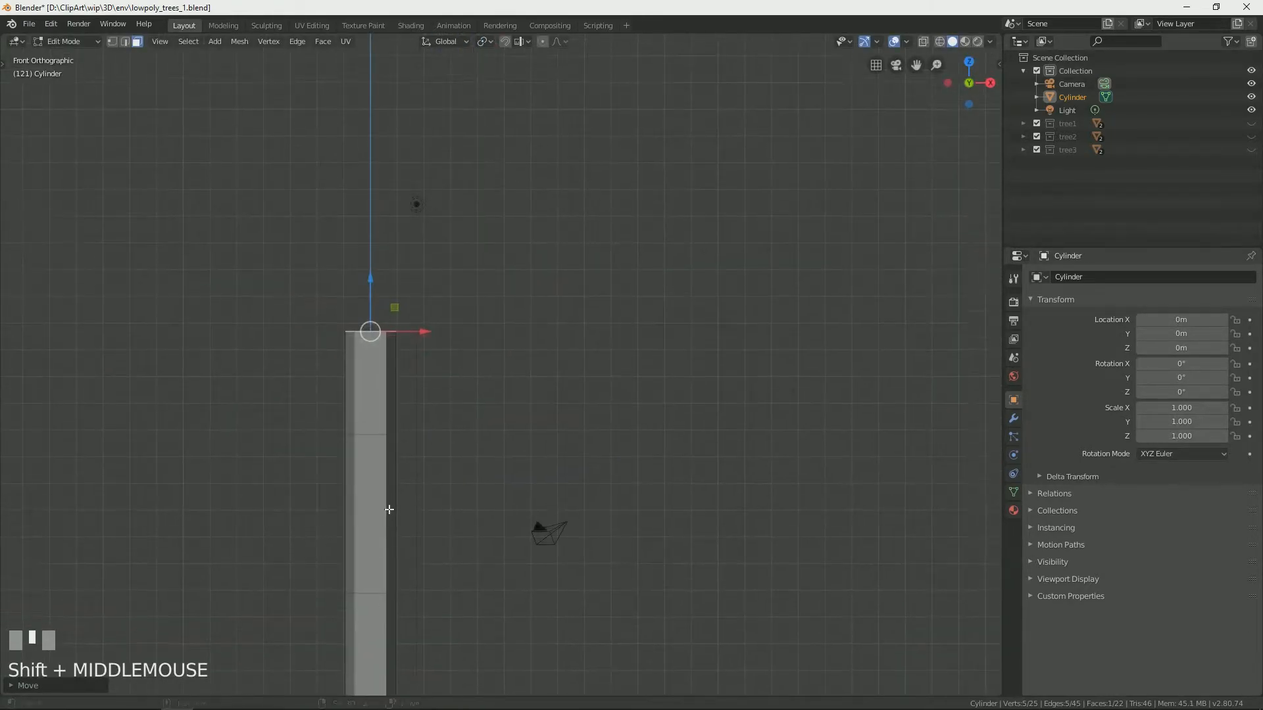
scroll(333, 329, up, 4)
shift+middle_drag(270, 327, 459, 368)
key(s)
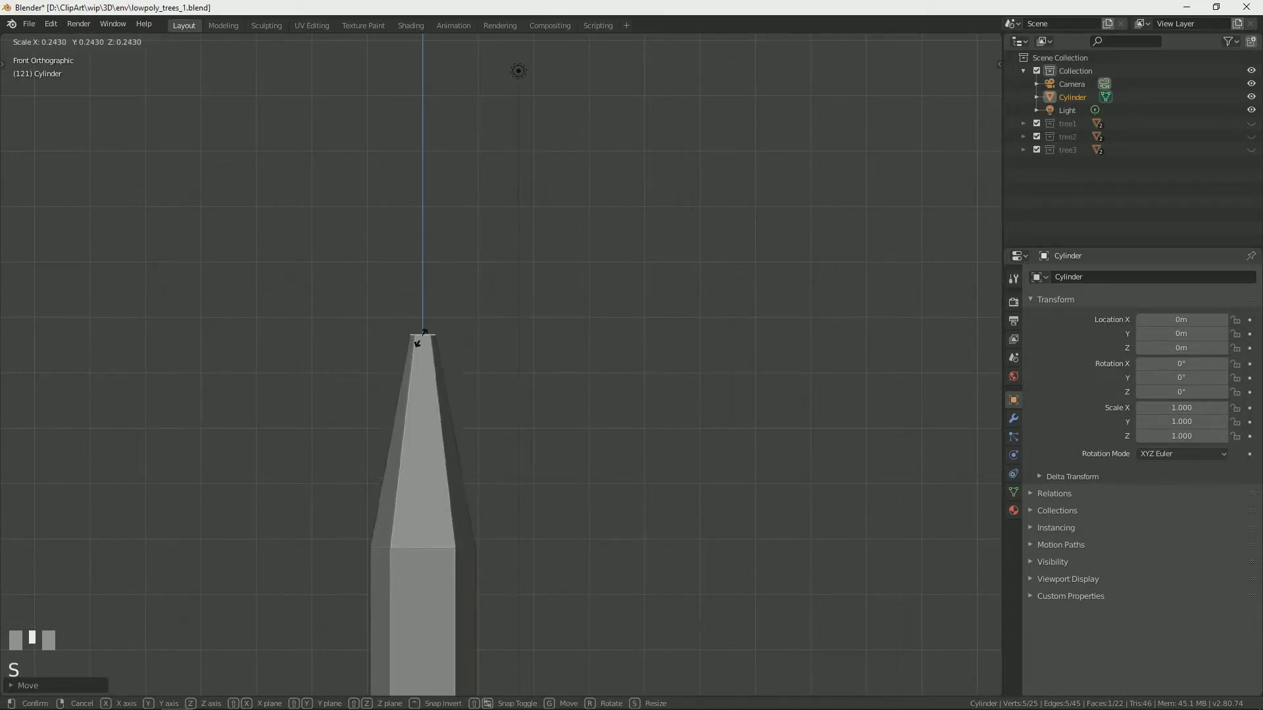
click(423, 336)
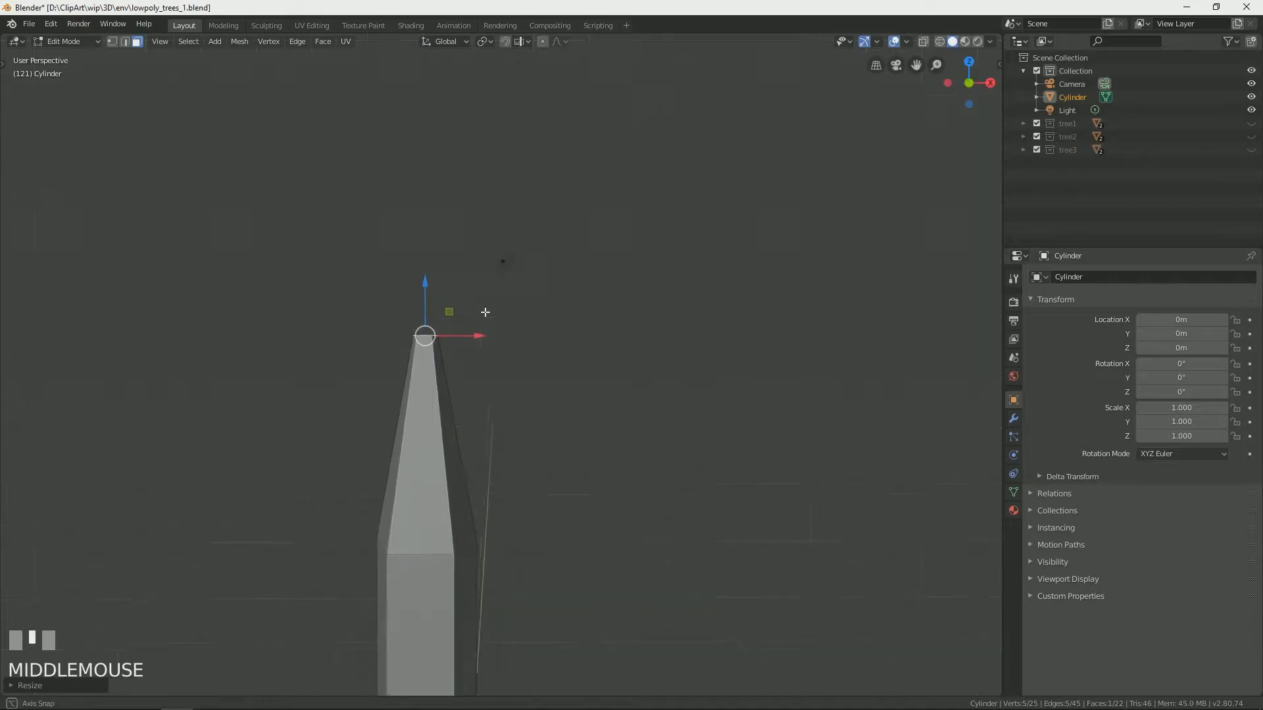
In vertex select mode, slide one corner vertex of the tip along its edge onto the neighbouring corner
middle_drag(459, 334, 412, 397)
scroll(468, 241, up, 4)
shift+middle_drag(468, 241, 492, 352)
scroll(470, 325, up, 2)
click(572, 352)
key(1)
click(421, 366)
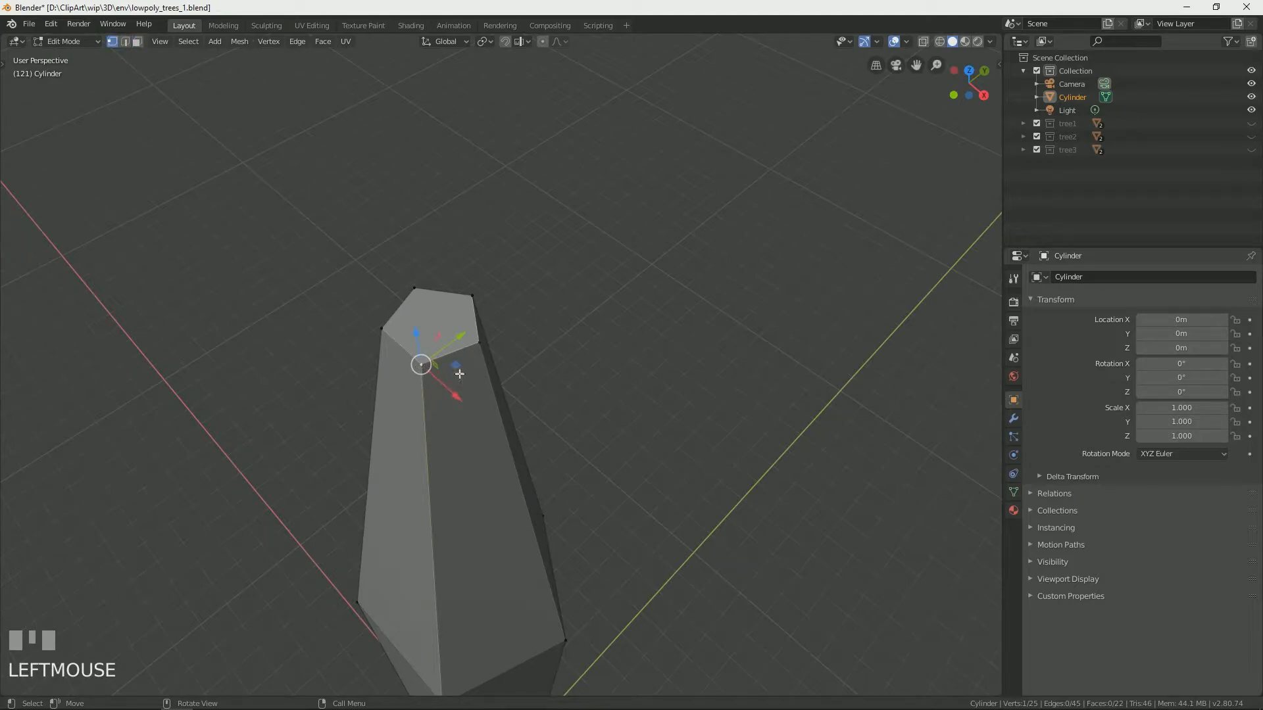
key(g)
key(g)
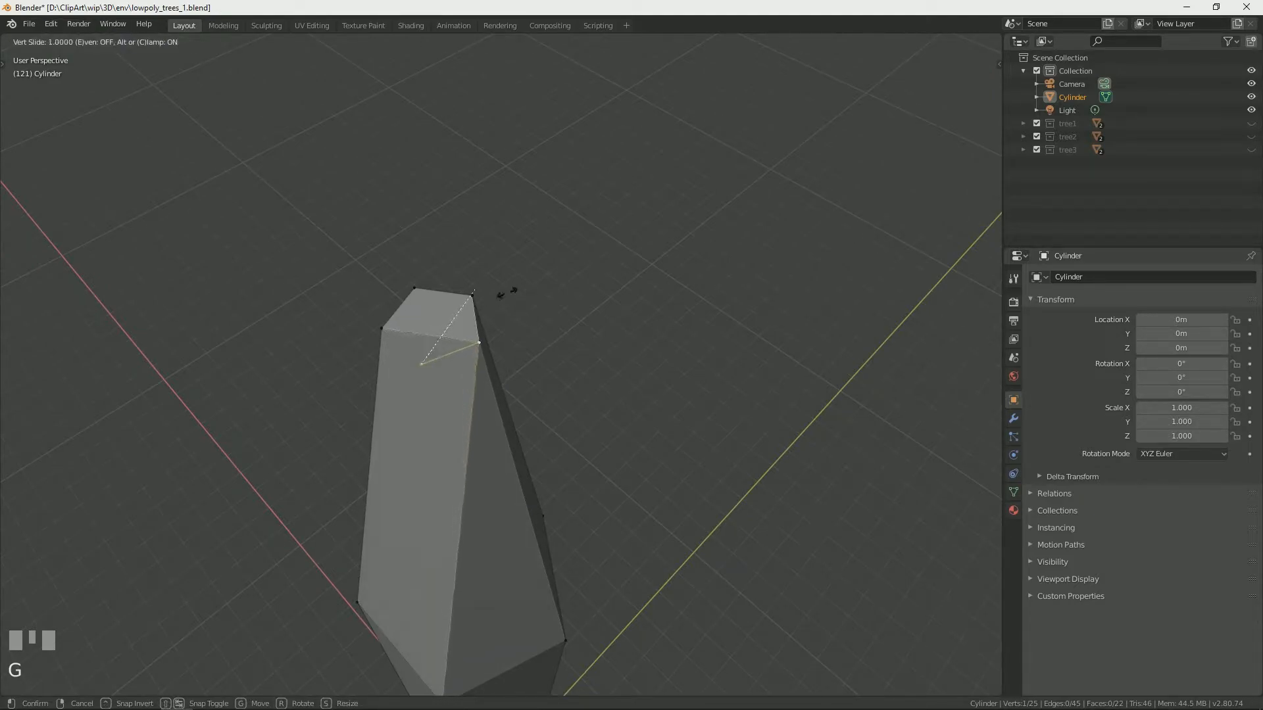
click(508, 292)
Slide the next two tip vertices in turn along their edges onto that same corner
click(385, 328)
key(g)
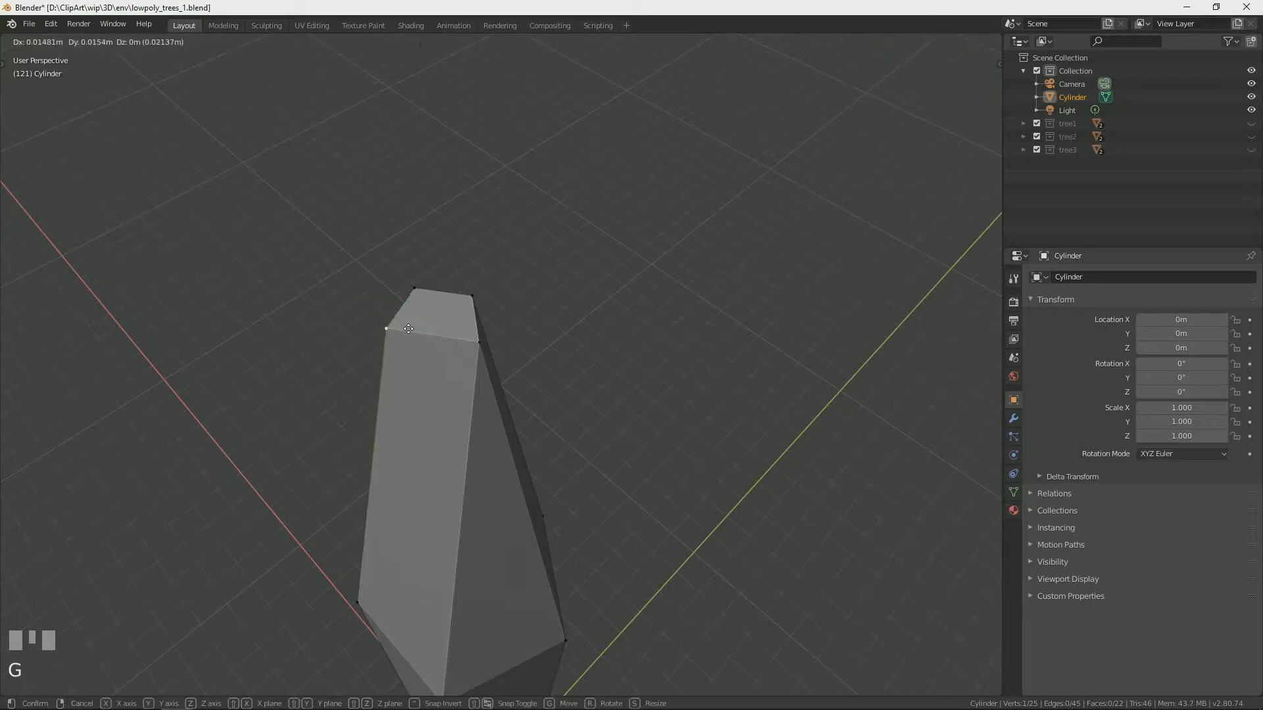
key(g)
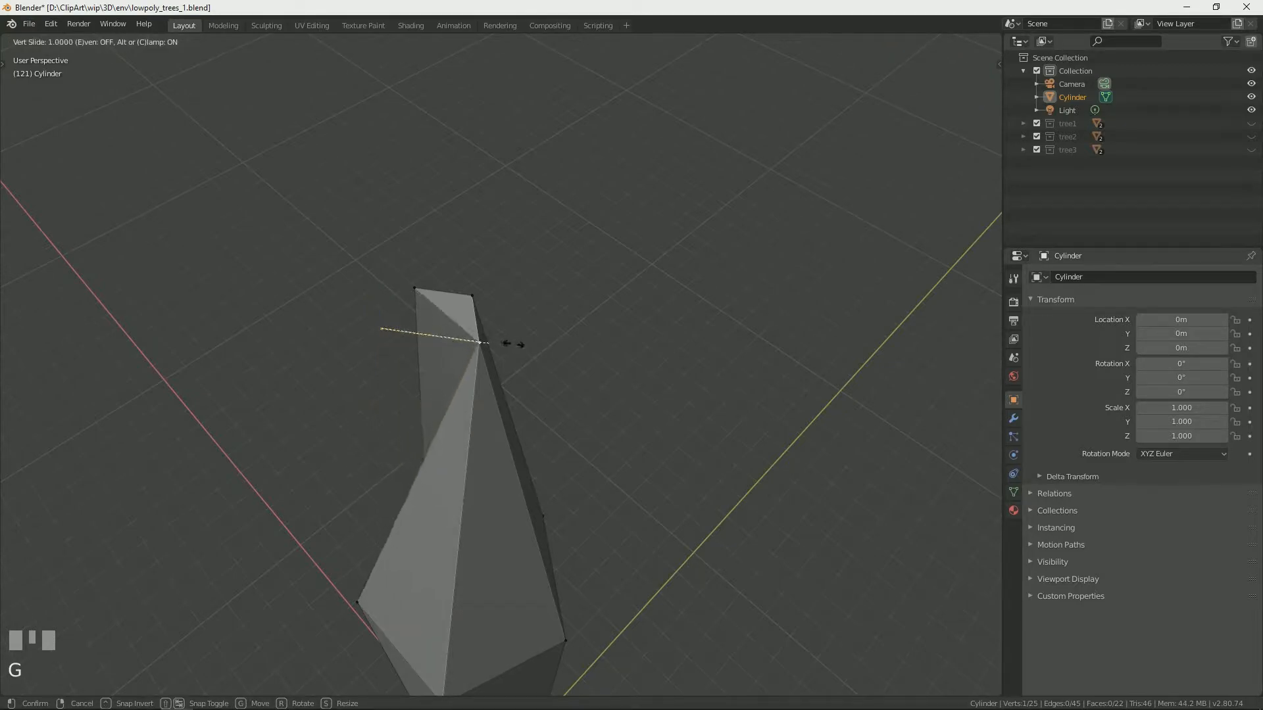
click(510, 344)
click(415, 288)
key(f)
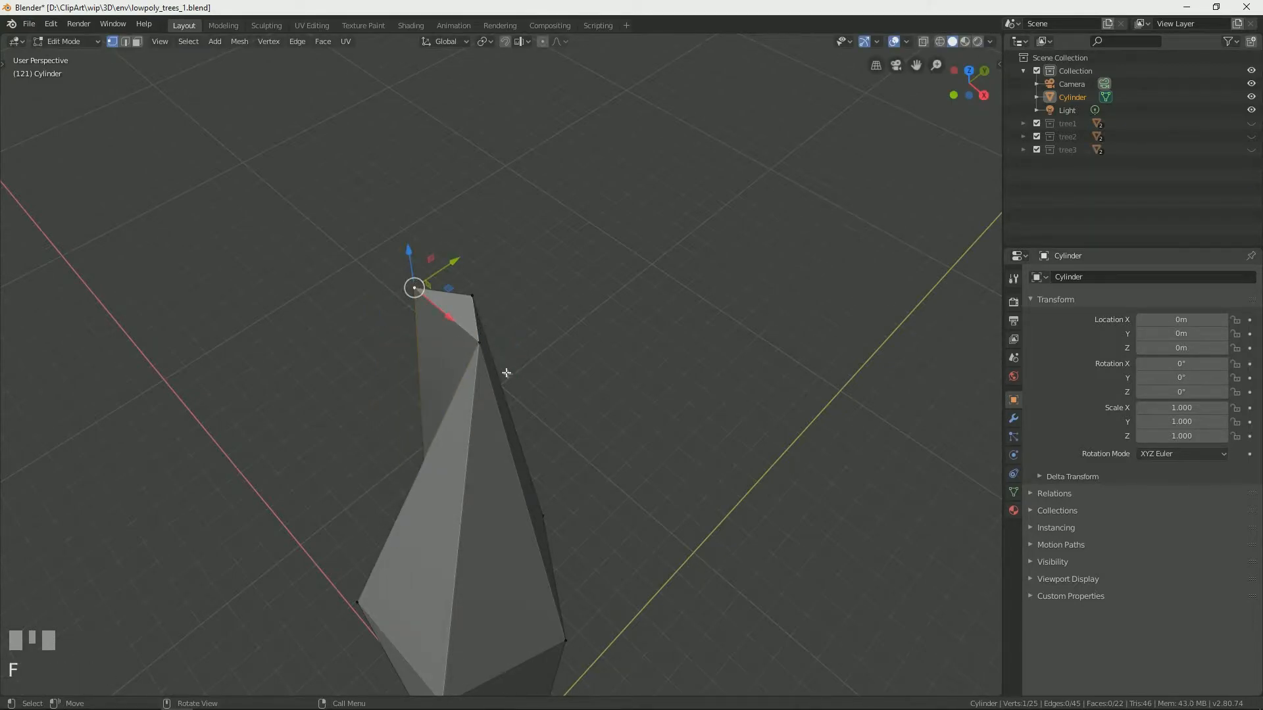
key(g)
key(g)
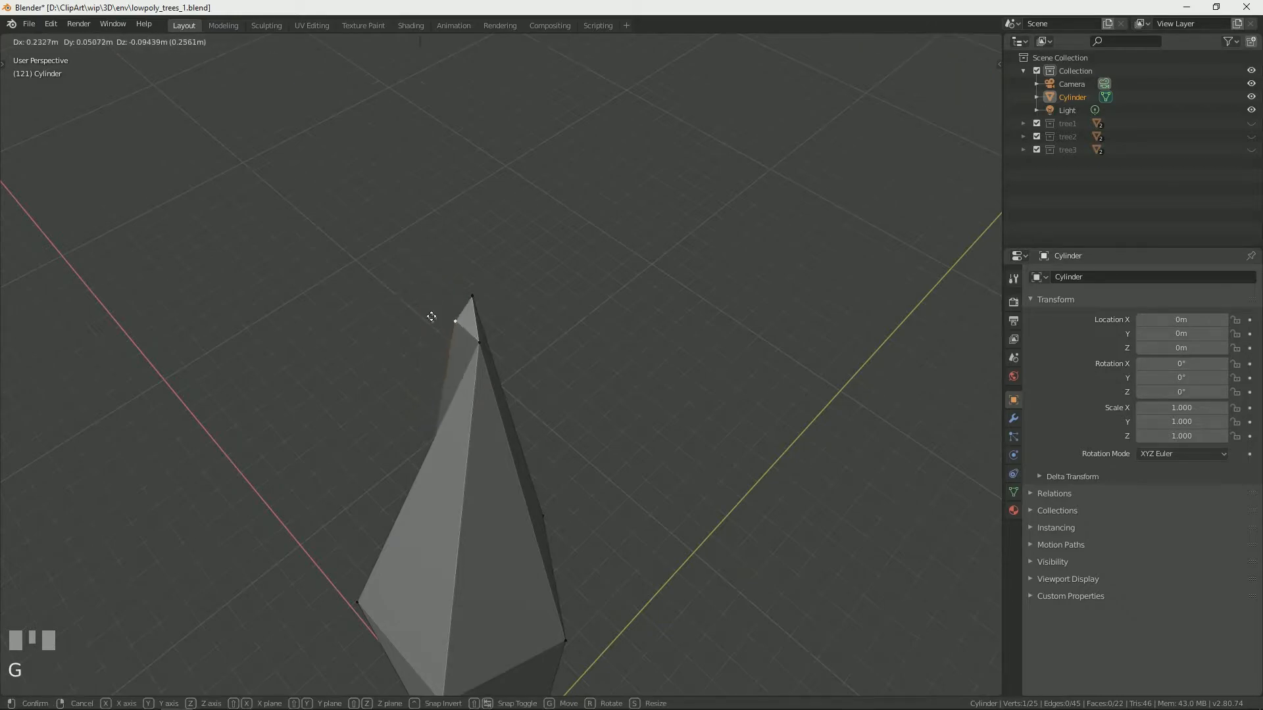
click(486, 320)
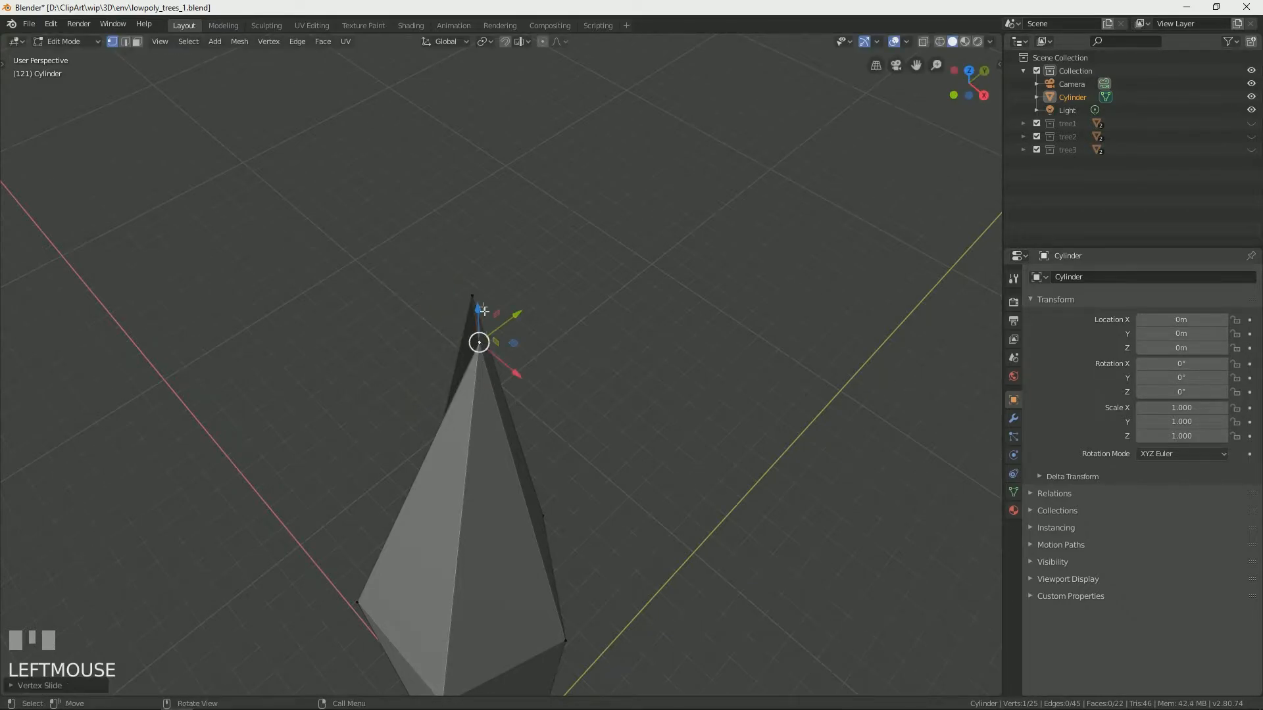
Slide the last separate tip vertex onto the shared corner to close the trunk into a point, and clear the selection
key(g)
key(g)
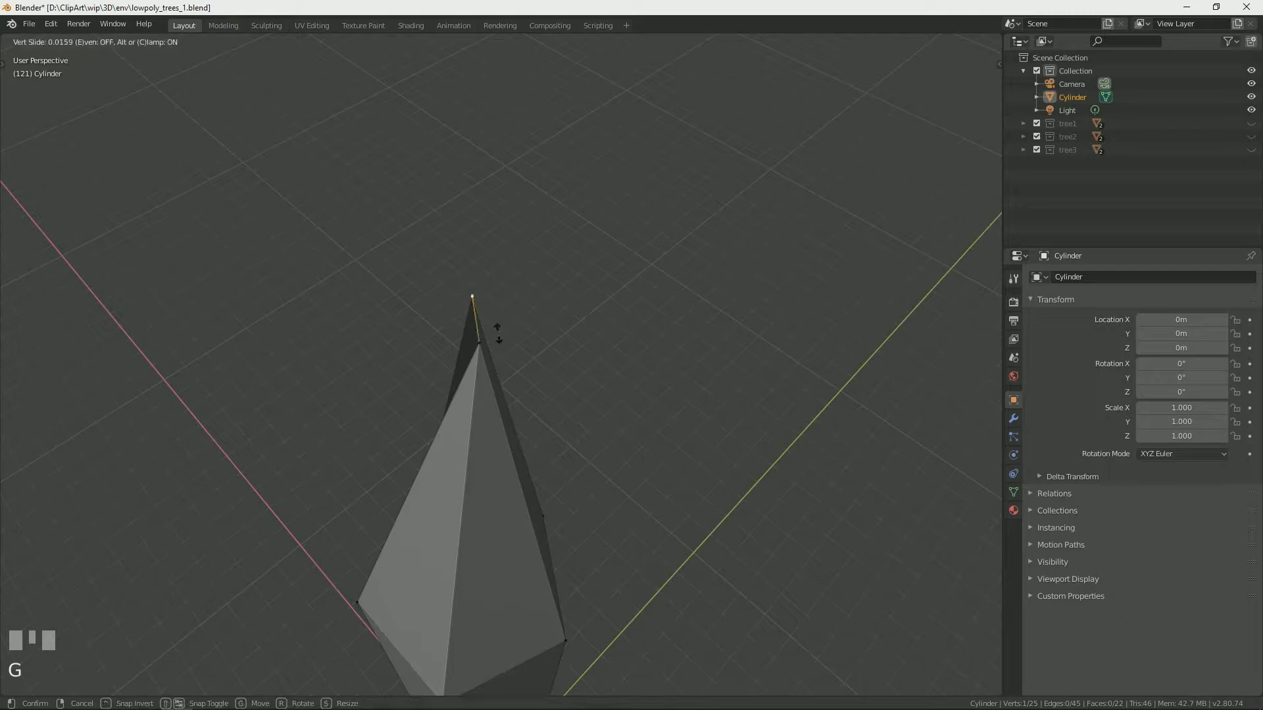
click(491, 475)
click(575, 266)
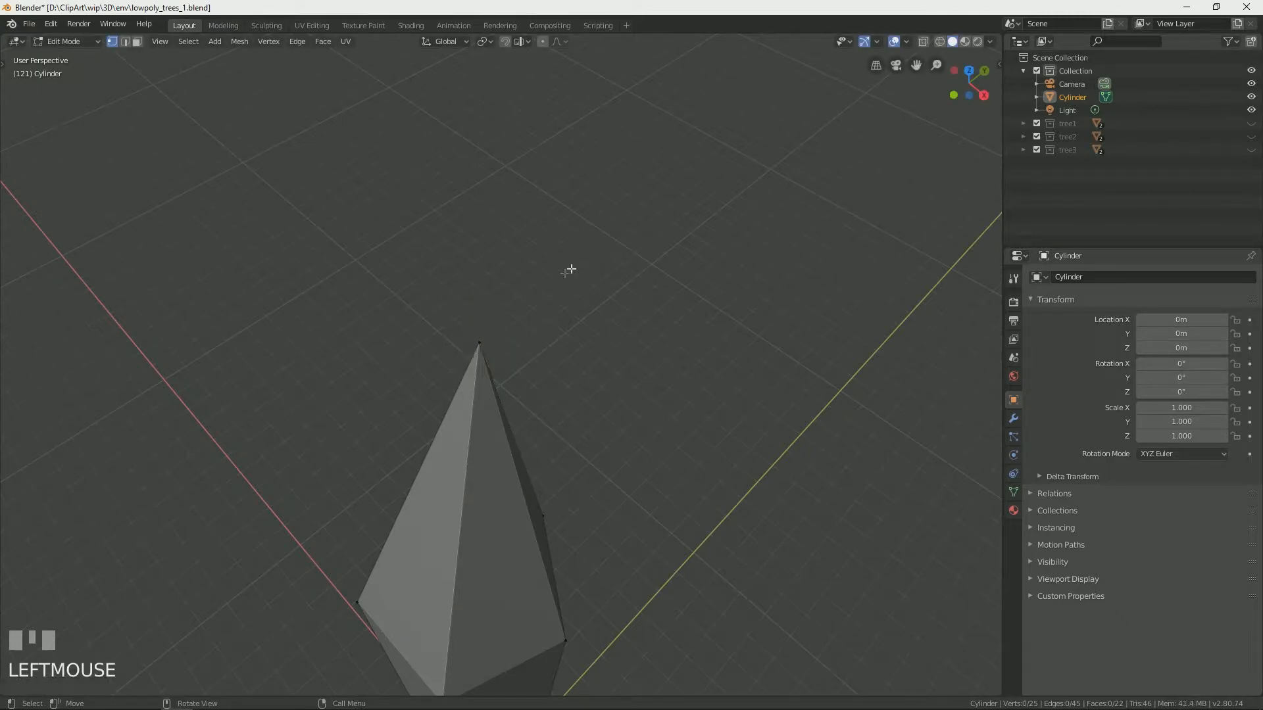
Switch to wireframe shading, box-select the overlapping tip vertices, and merge them with Collapse
mouse_move(470, 361)
middle_down()
mouse_move(392, 386)
mouse_move(403, 355)
middle_up()
key(z)
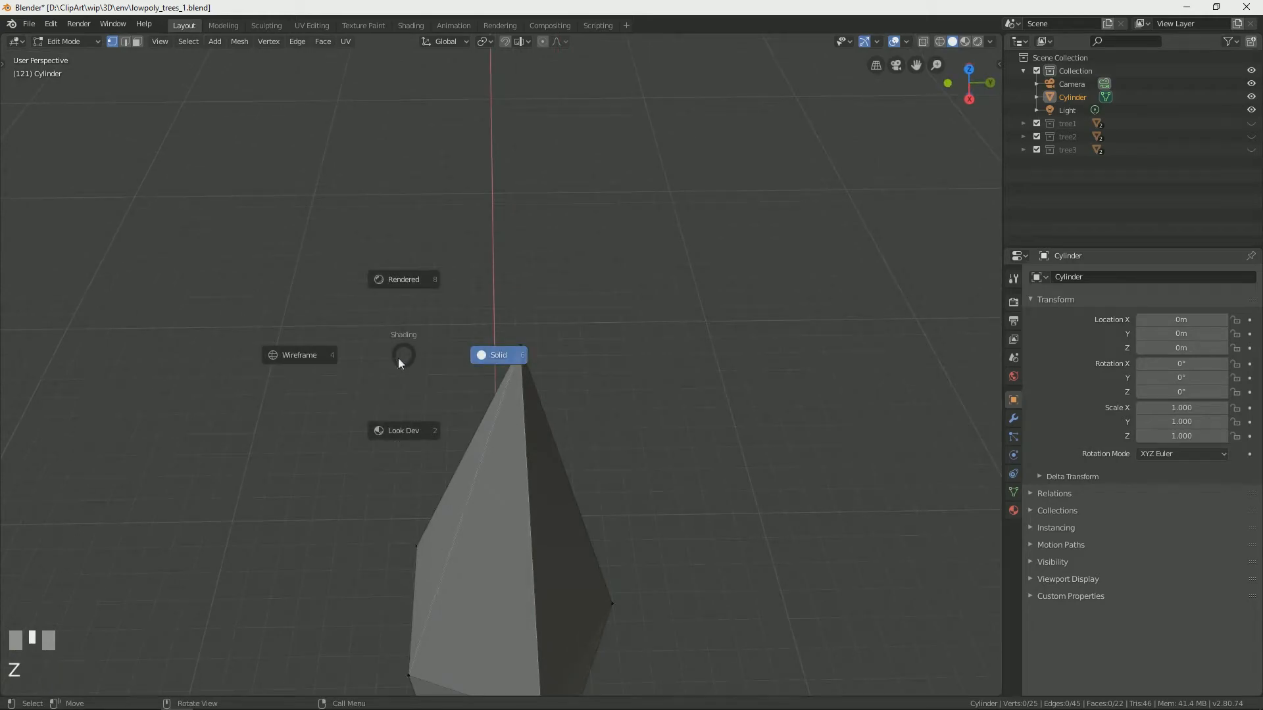
click(330, 354)
key(b)
drag(498, 310, 545, 384)
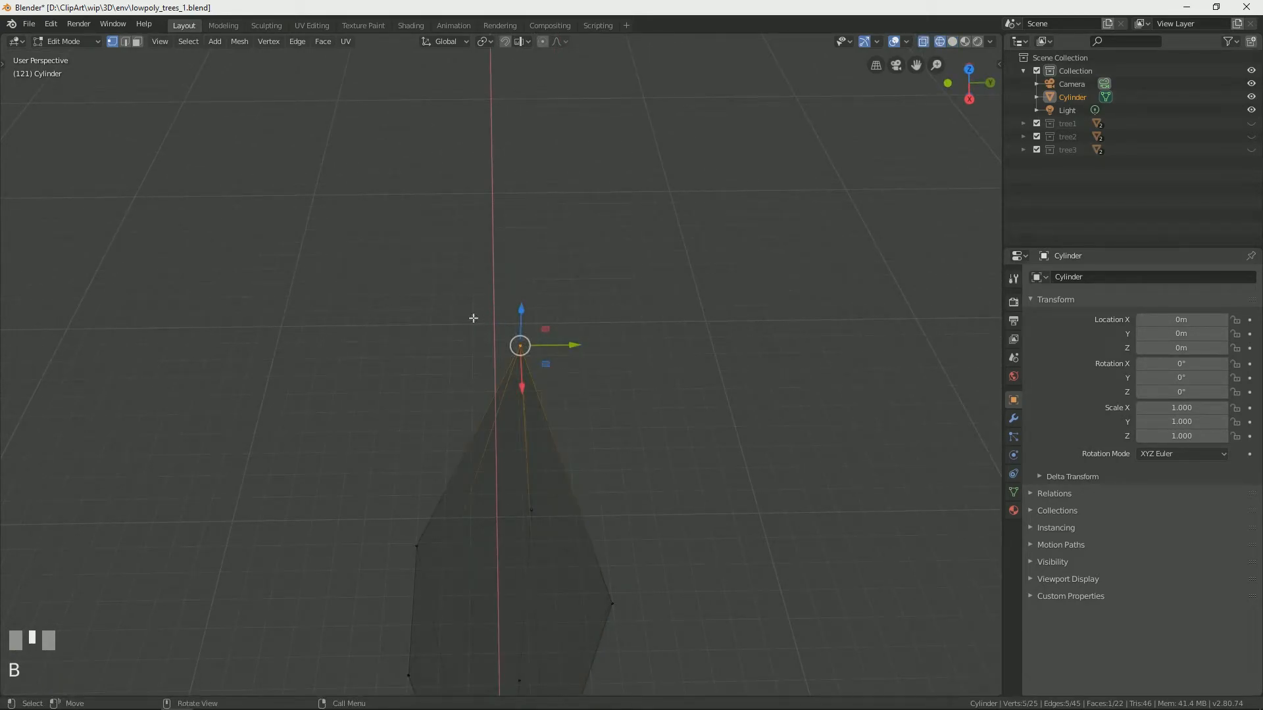
right_click(515, 297)
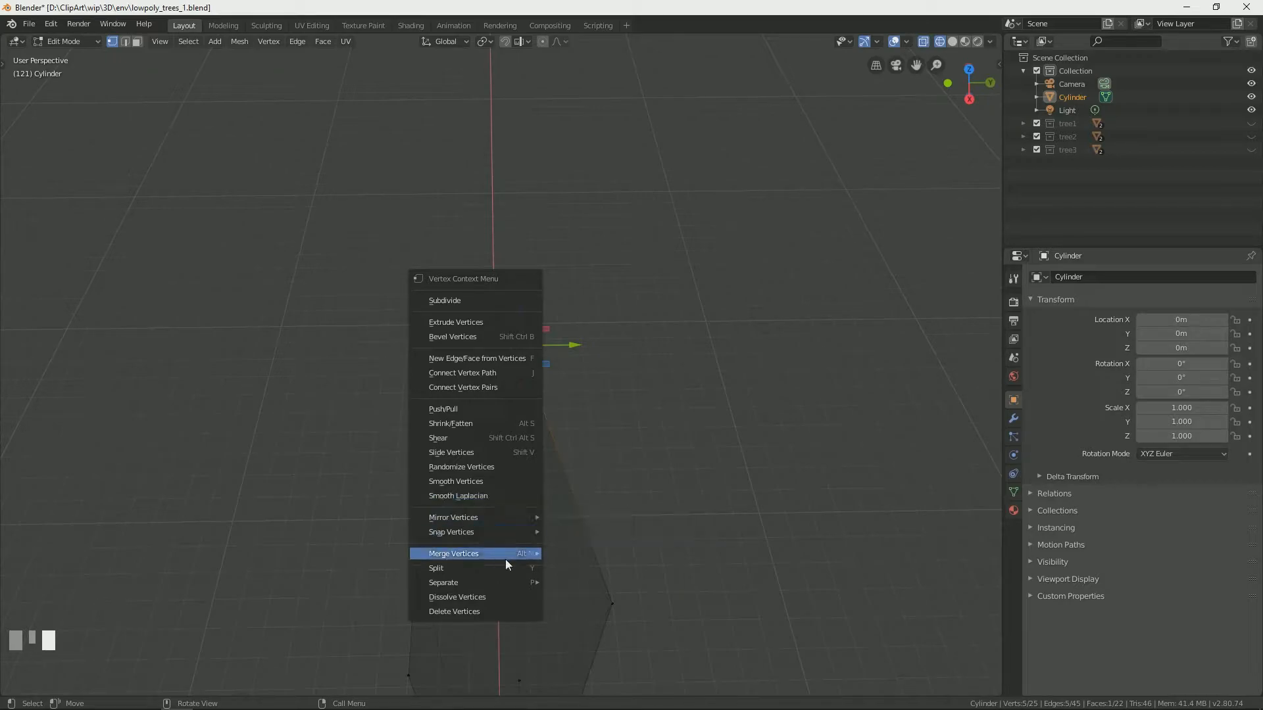
mouse_move(505, 554)
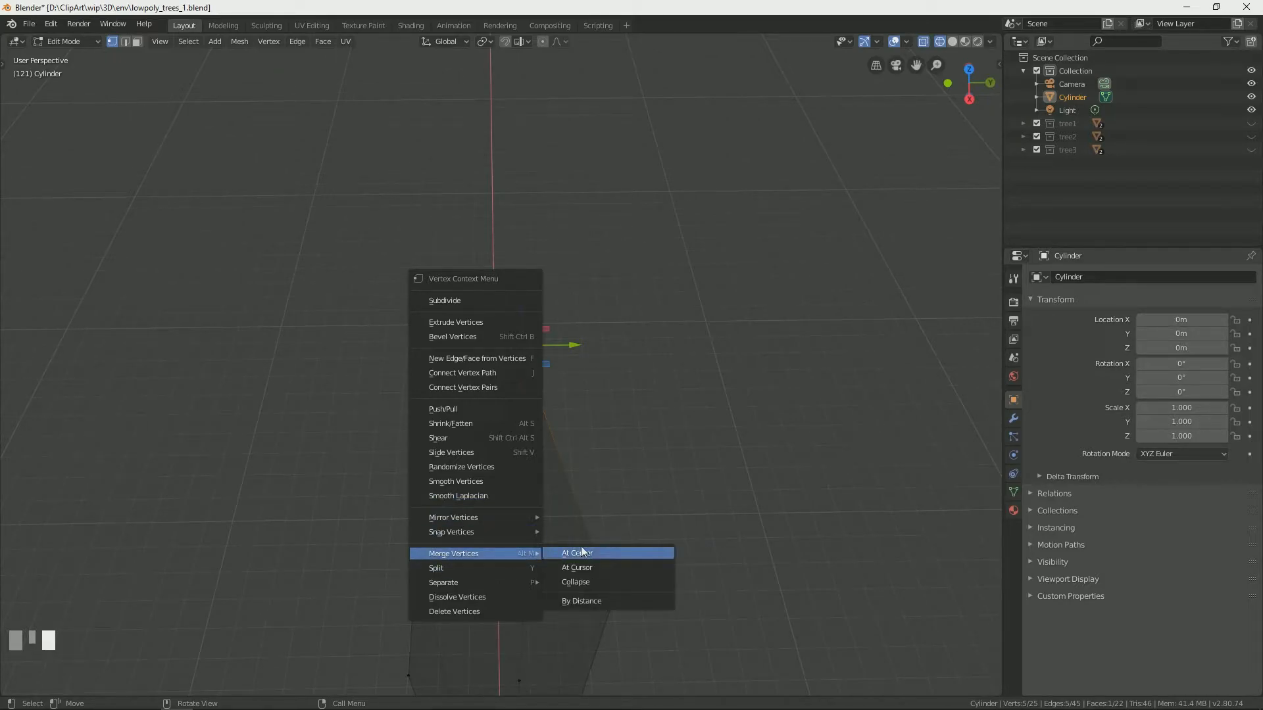
click(596, 581)
Raise the merged tip vertex along Z to lengthen the trunk's point, and clear the selection
click(530, 367)
click(516, 344)
drag(519, 319, 515, 214)
click(649, 482)
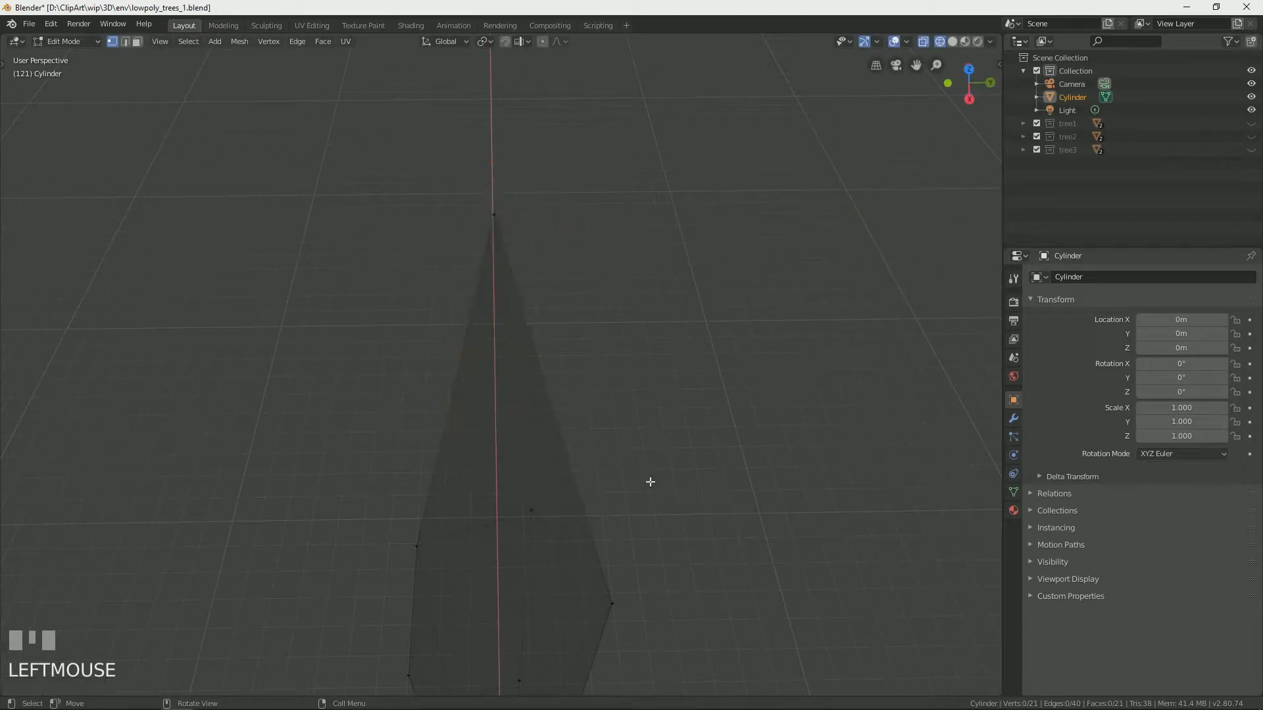
In front view, shift the tip vertex along negative X, away from the trunk's centre line
key(KP_1)
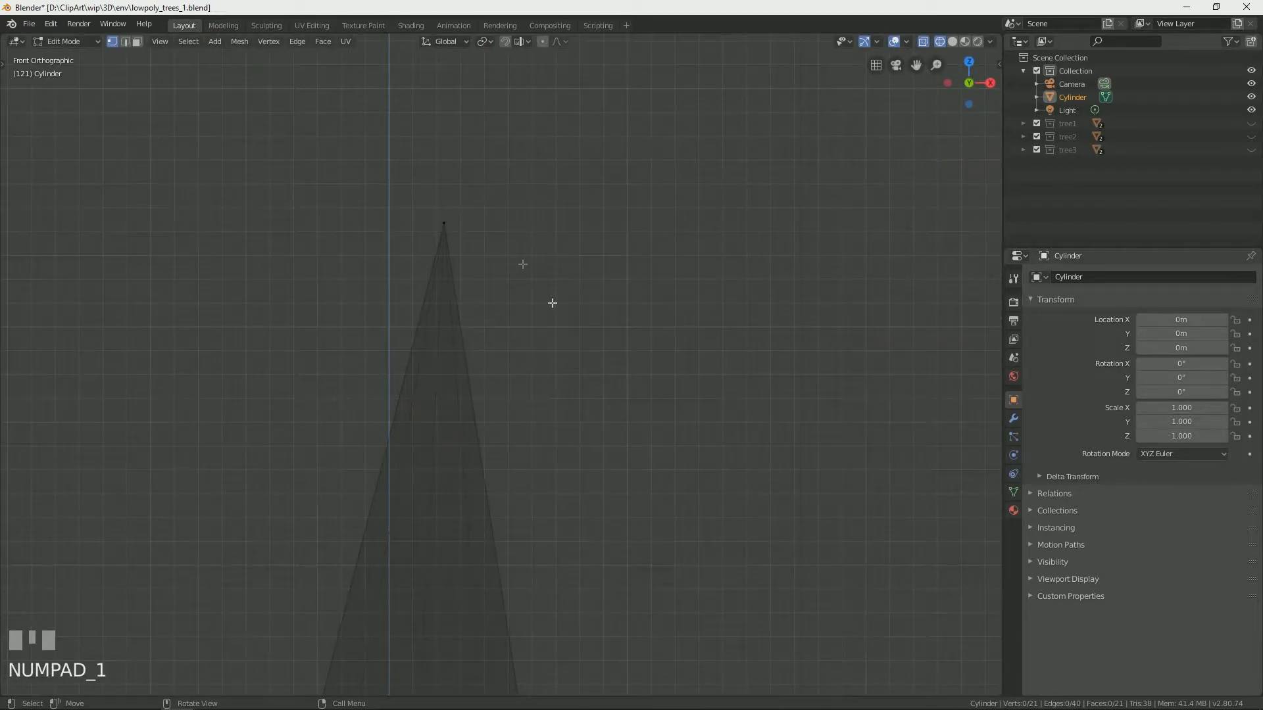
click(479, 231)
scroll(460, 225, down, 5)
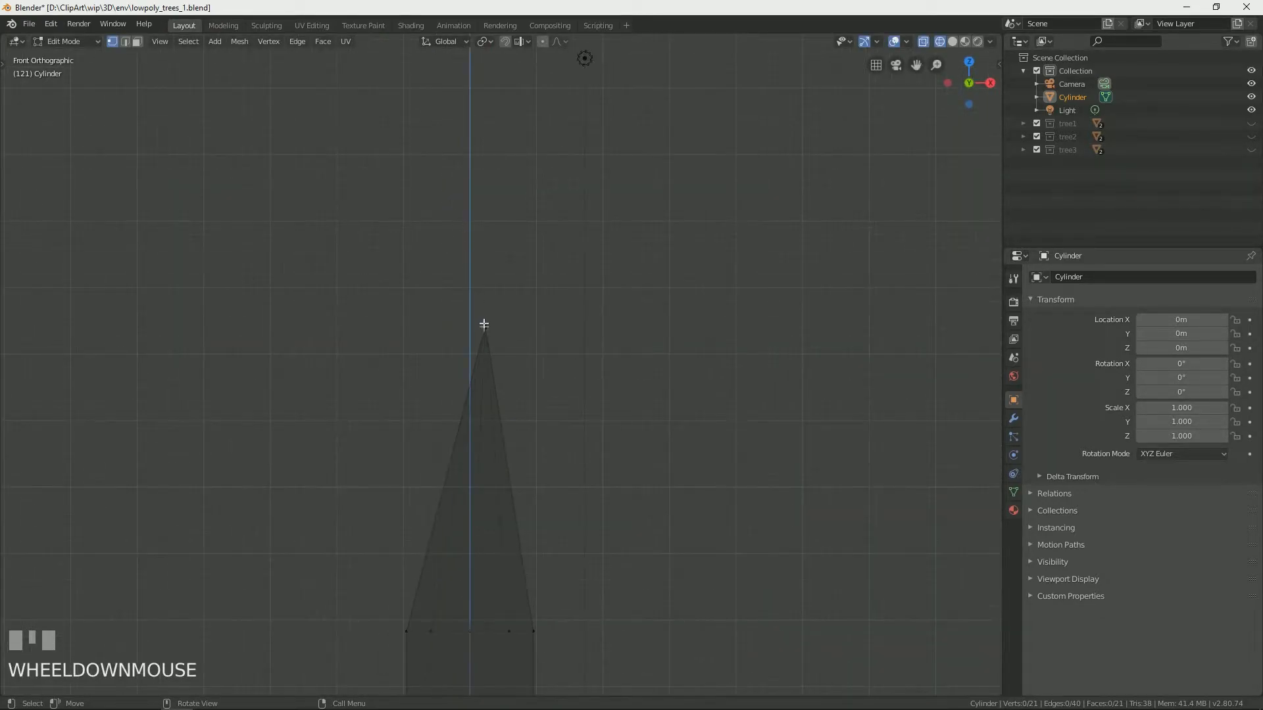
click(484, 325)
drag(520, 328, 431, 304)
middle_drag(431, 303, 542, 361)
key(KP_1)
Scale the ring below the tip down to about a third and offset it along positive X
click(305, 339)
drag(302, 343, 789, 553)
key(s)
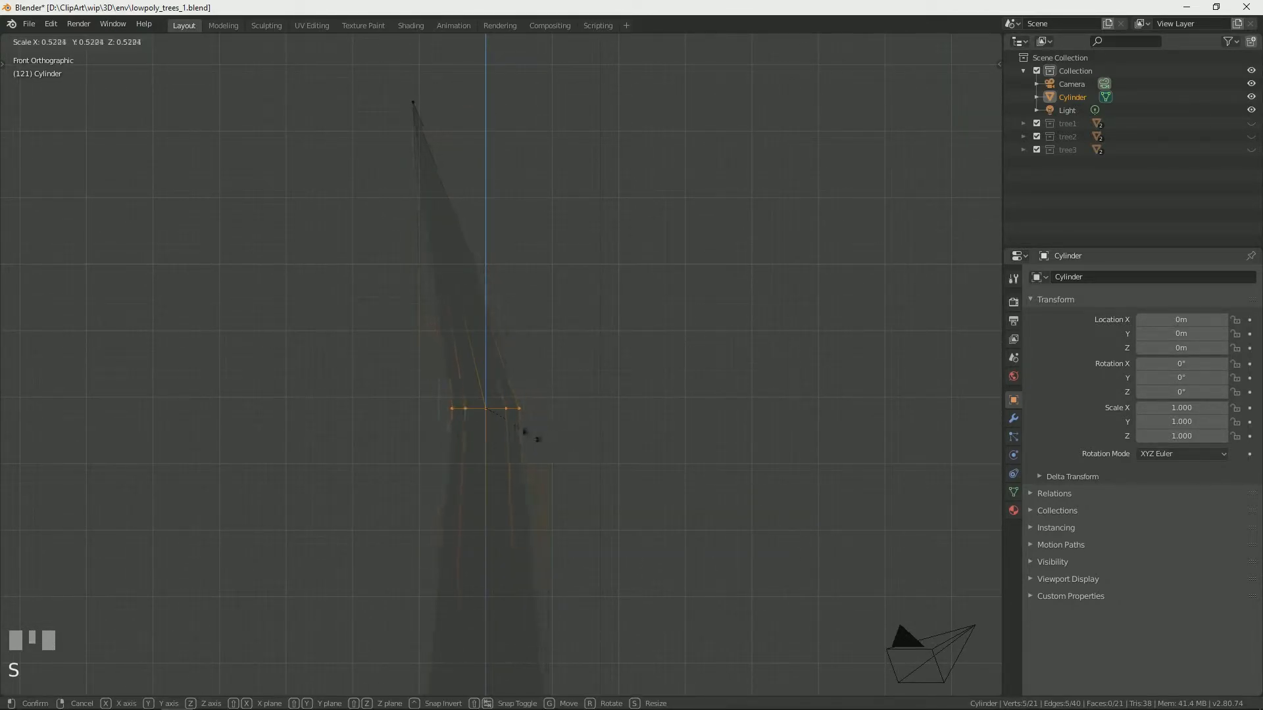
click(504, 431)
drag(529, 409, 630, 471)
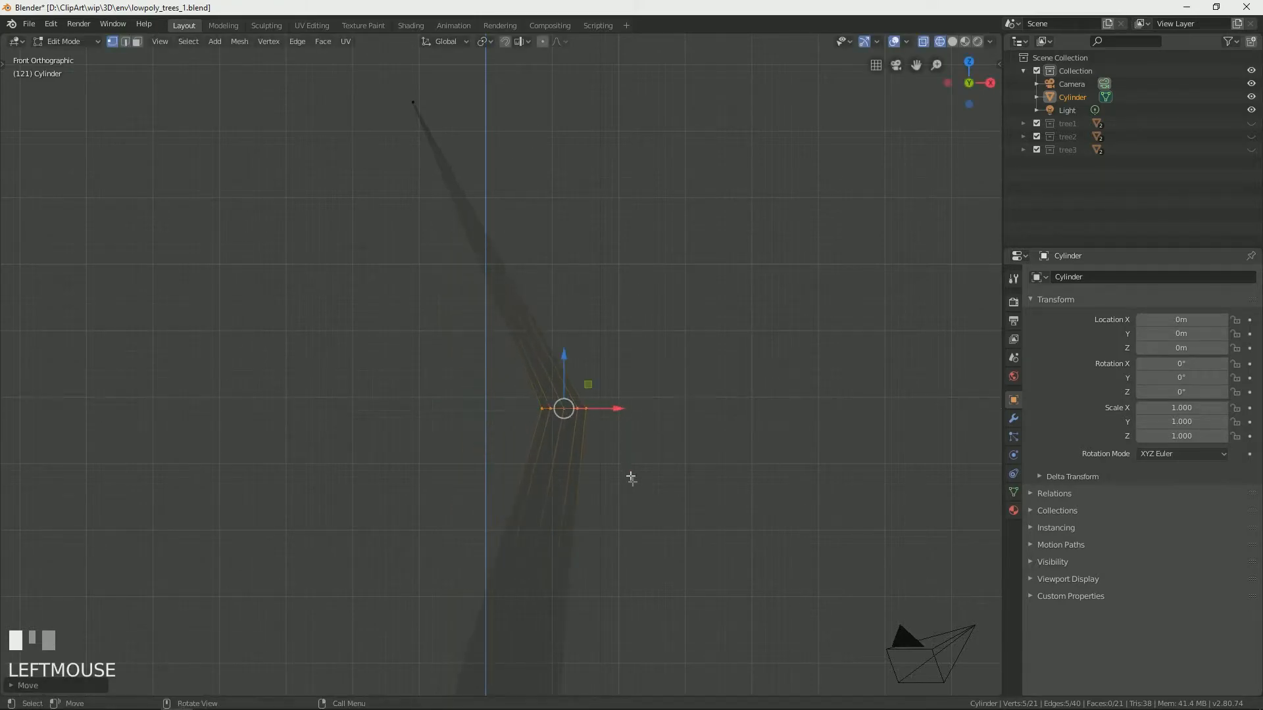
drag(618, 409, 588, 412)
Scale the trunk's middle ring down to about 0.5 and offset it slightly along negative X
shift+middle_drag(633, 543, 623, 287)
shift+middle_drag(614, 453, 594, 314)
key(b)
drag(293, 338, 666, 449)
key(s)
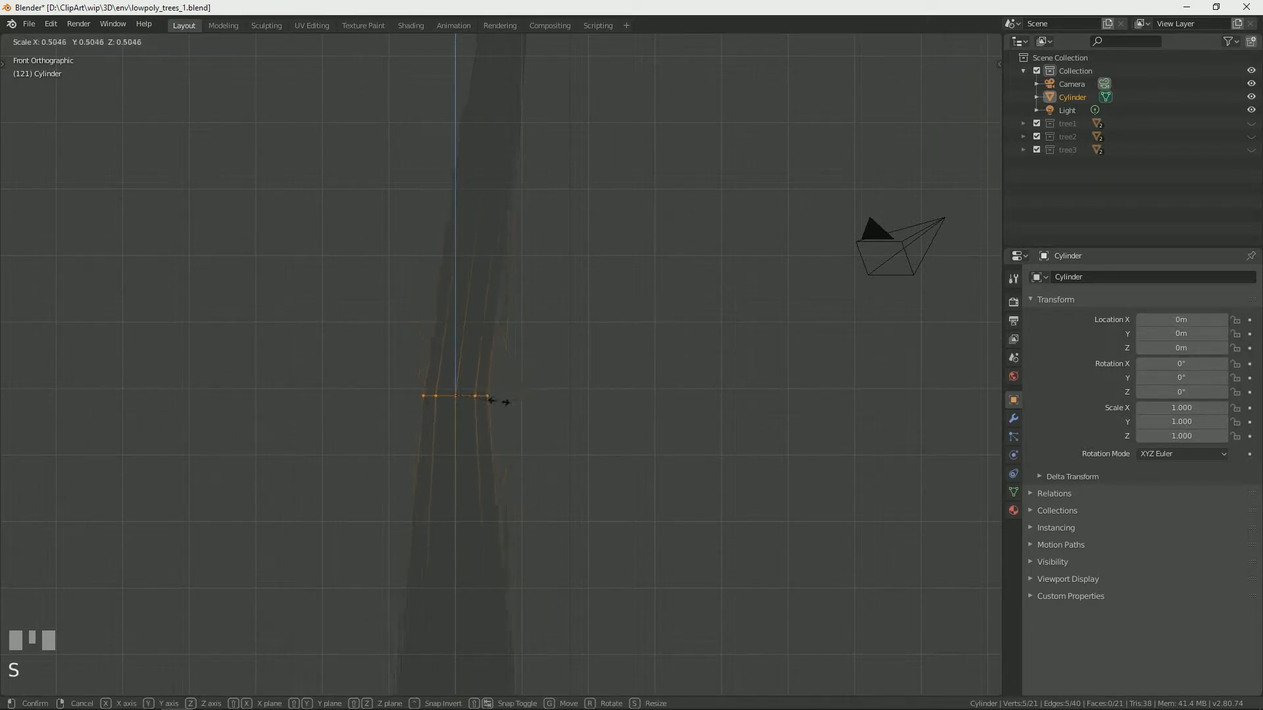
click(518, 398)
scroll(517, 398, down, 4)
mouse_move(523, 382)
mouse_down()
mouse_move(591, 380)
mouse_move(479, 380)
mouse_move(513, 380)
mouse_up()
Scale the lower ring, just above the base, down slightly and offset it along positive X
shift+middle_drag(530, 510, 550, 319)
click(403, 316)
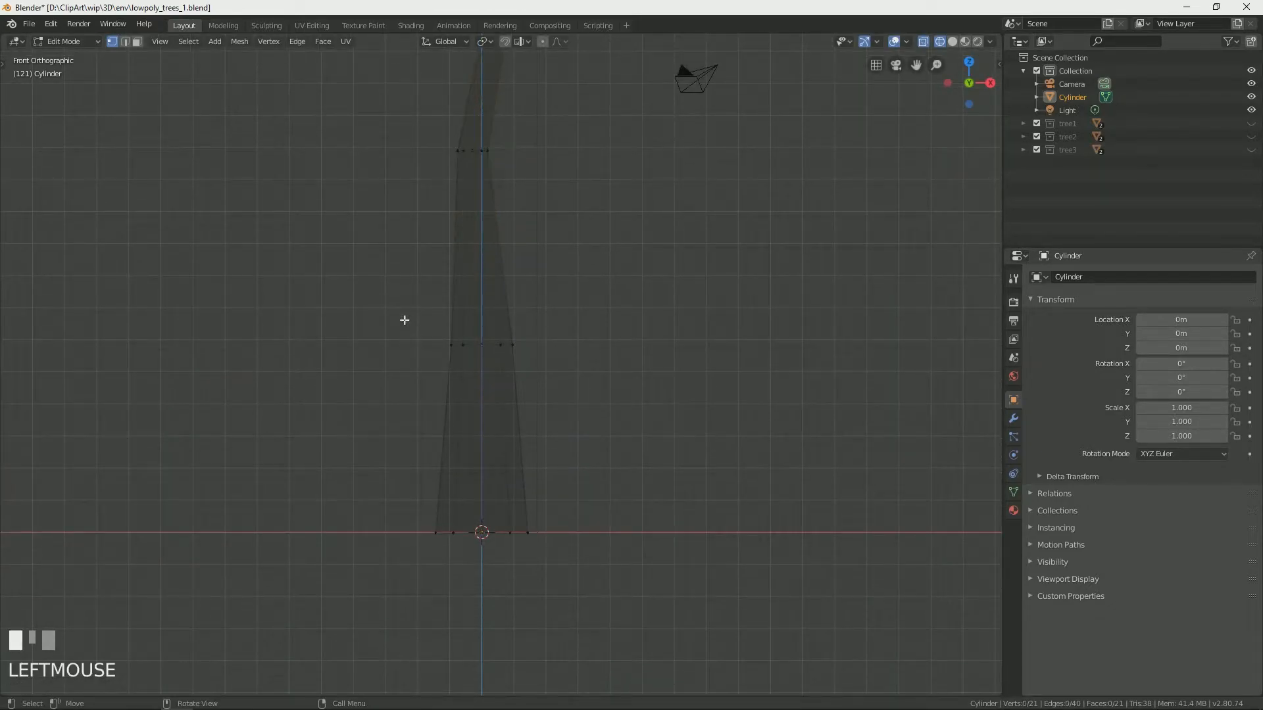
key(b)
drag(369, 322, 559, 345)
key(s)
click(551, 367)
click(658, 372)
In right side view, select the lower ring and shift it along negative Y
scroll(669, 374, down, 4)
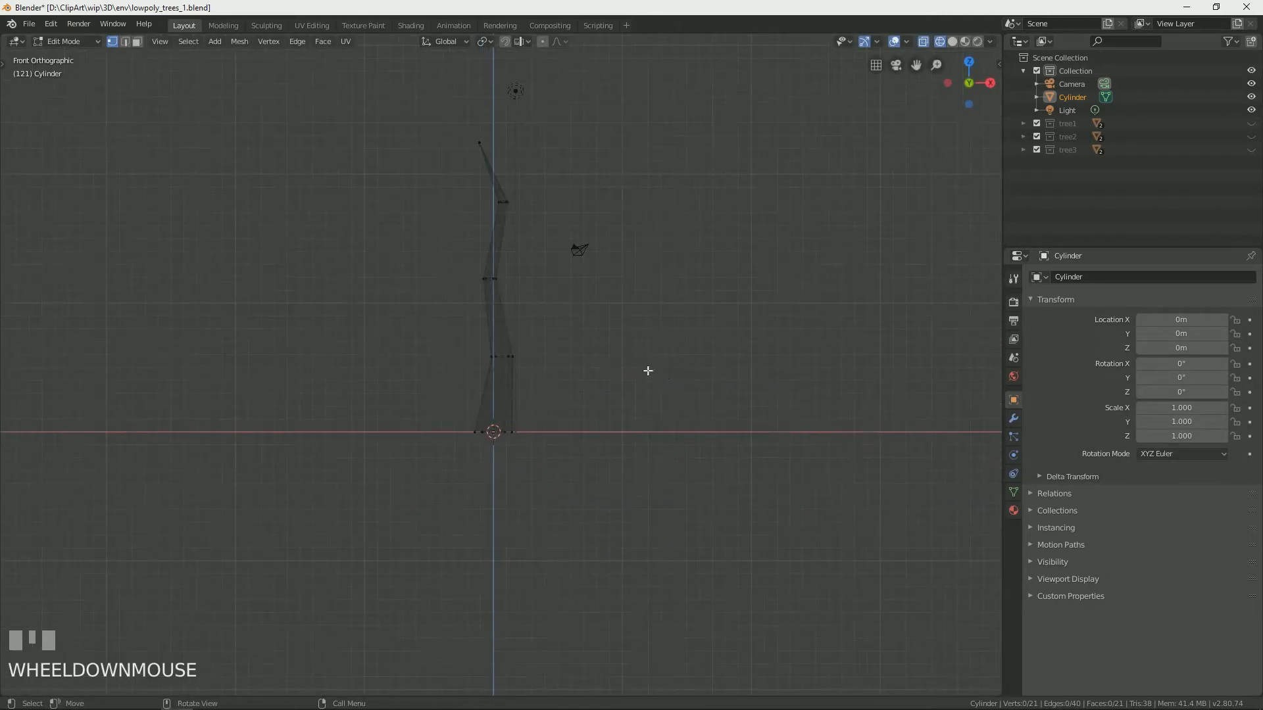
key(KP_3)
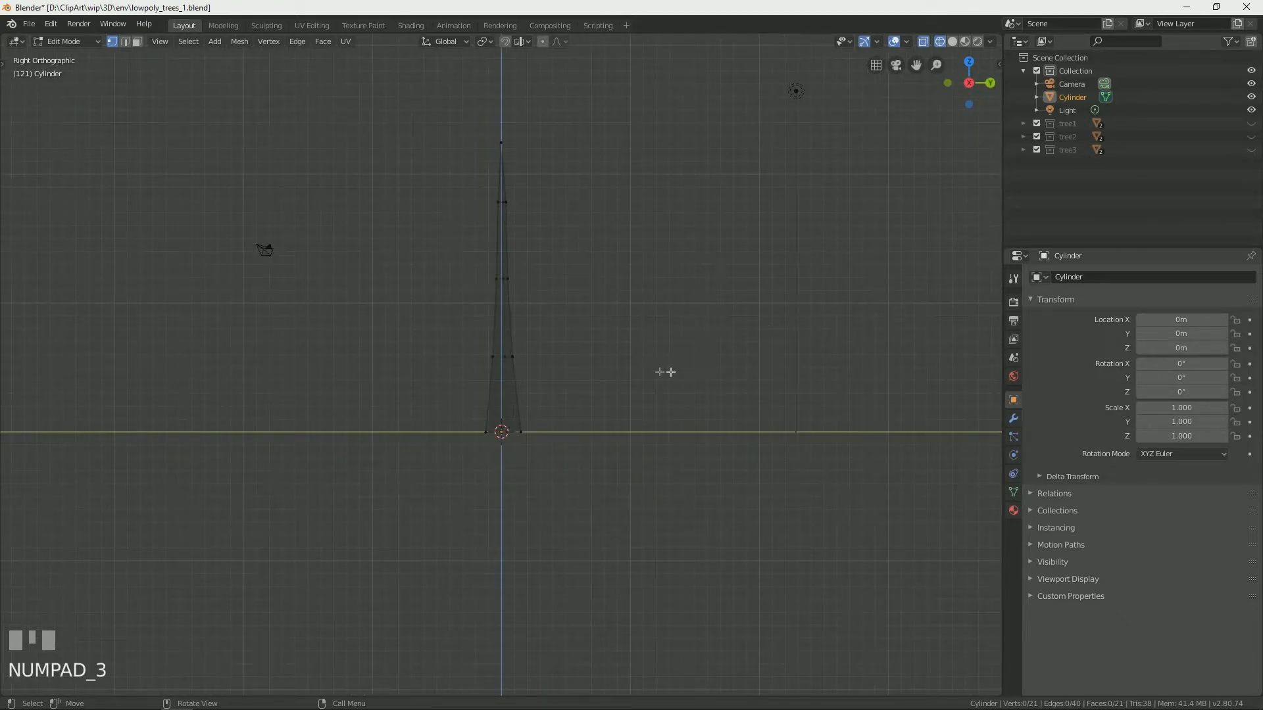
scroll(502, 342, up, 3)
drag(451, 307, 549, 363)
click(462, 338)
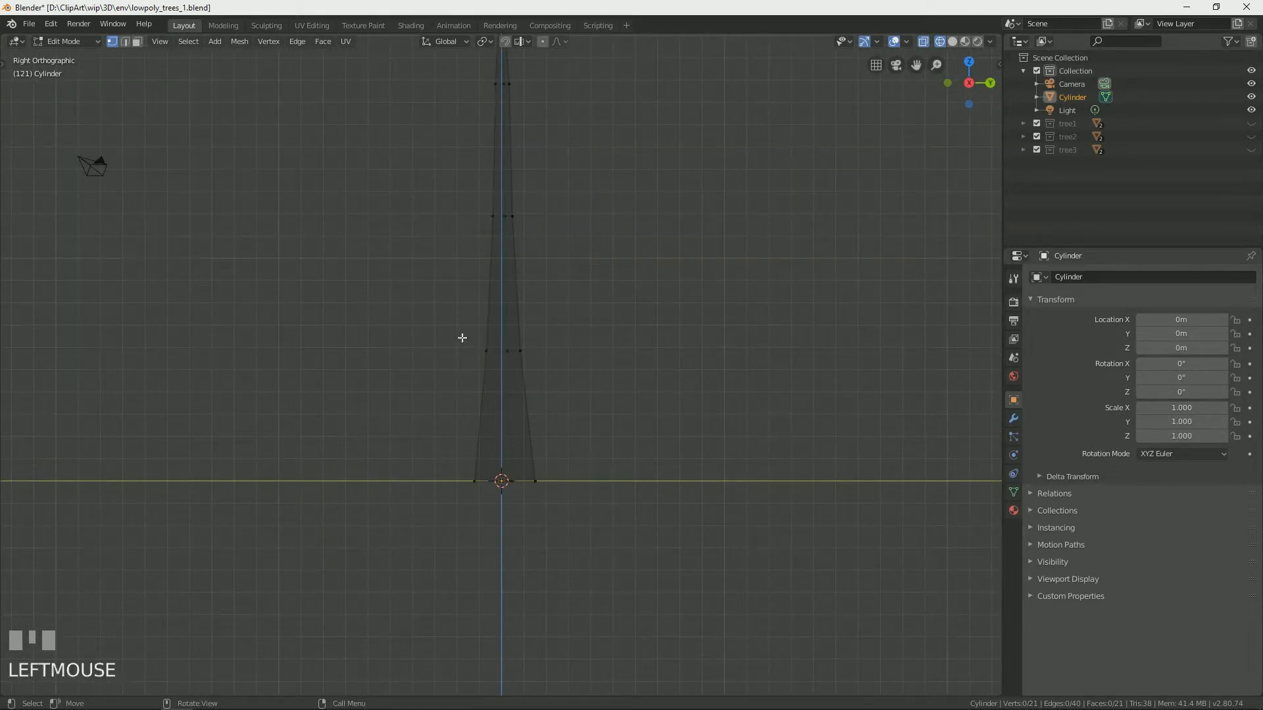
drag(442, 327, 569, 393)
drag(542, 352, 513, 350)
click(559, 329)
Shift the middle ring and the upper ring in turn along positive Y to bend the trunk
key(b)
drag(460, 195, 547, 243)
shift+middle_drag(479, 62, 478, 208)
key(b)
drag(479, 208, 530, 239)
click(585, 267)
key(b)
mouse_move(459, 213)
mouse_down()
mouse_move(562, 257)
mouse_move(552, 226)
mouse_move(573, 225)
mouse_move(477, 197)
mouse_up()
click(648, 321)
Rotate the upper ring slightly in side view so it tilts with the trunk's bend
key(b)
key(r)
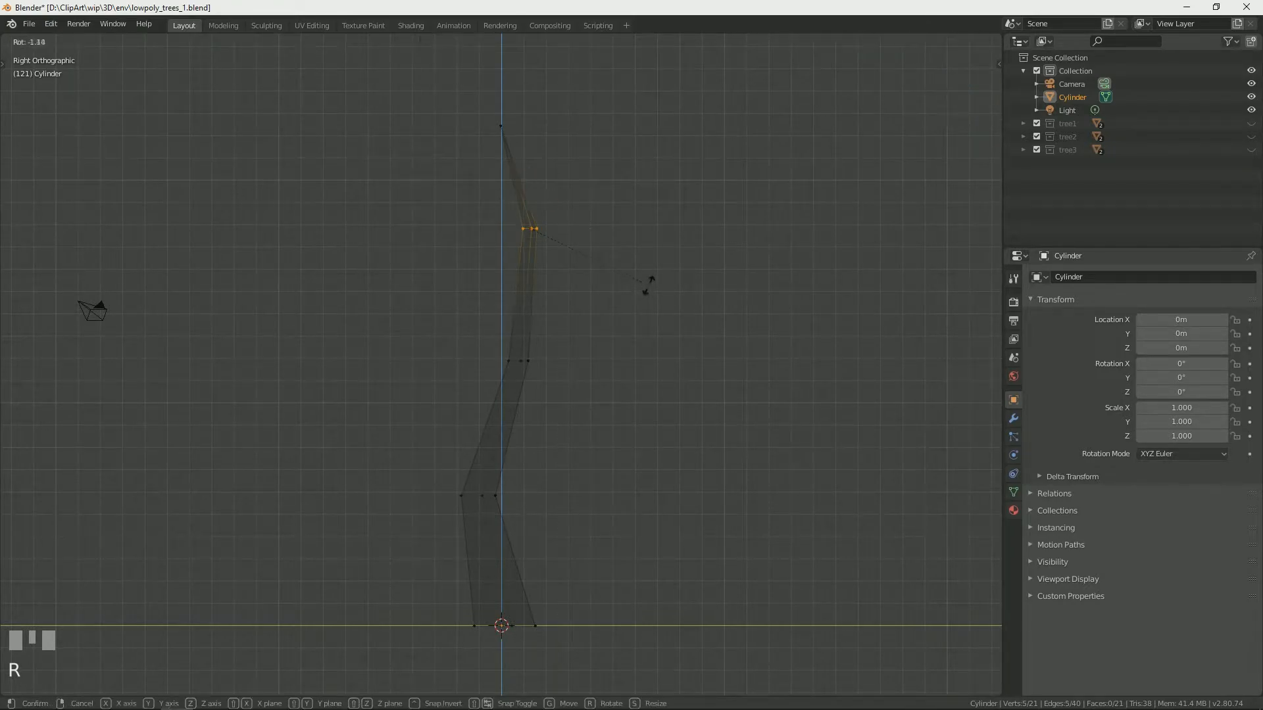
click(659, 234)
click(563, 351)
Nudge the middle ring and rotate it slightly to follow the bend, and clear the selection
key(b)
drag(493, 340, 543, 374)
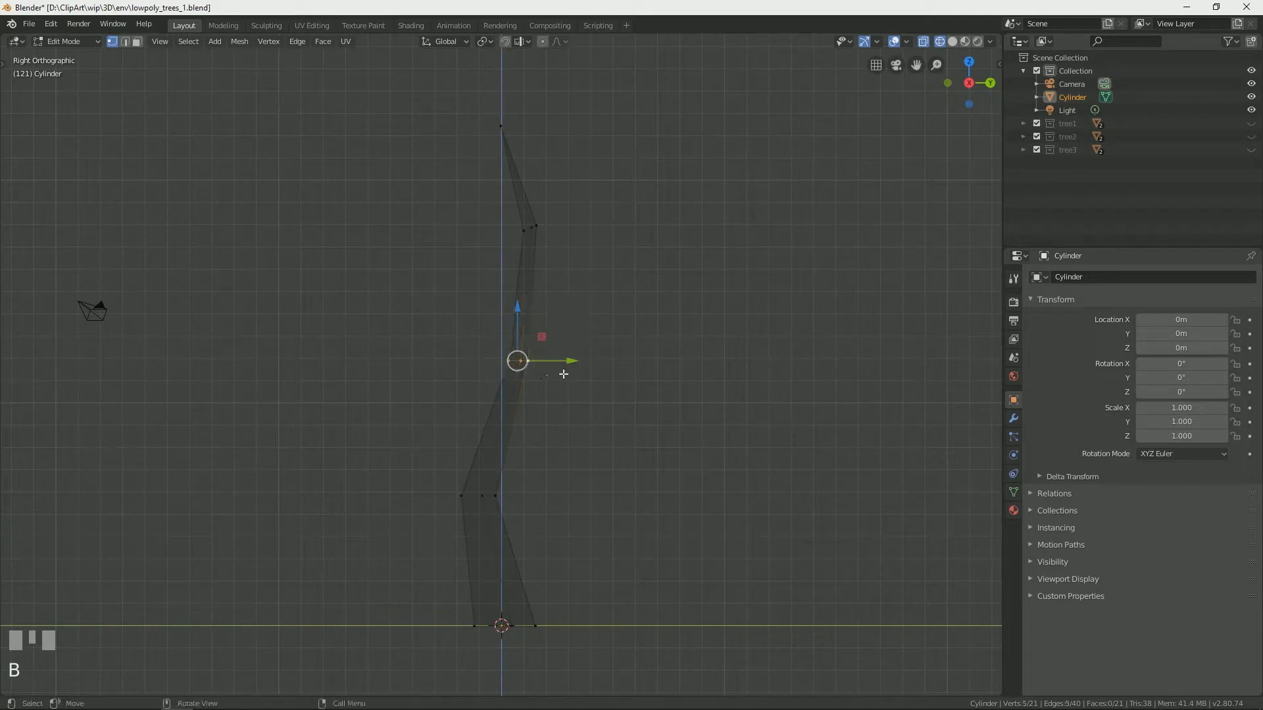
key(g)
click(564, 376)
key(r)
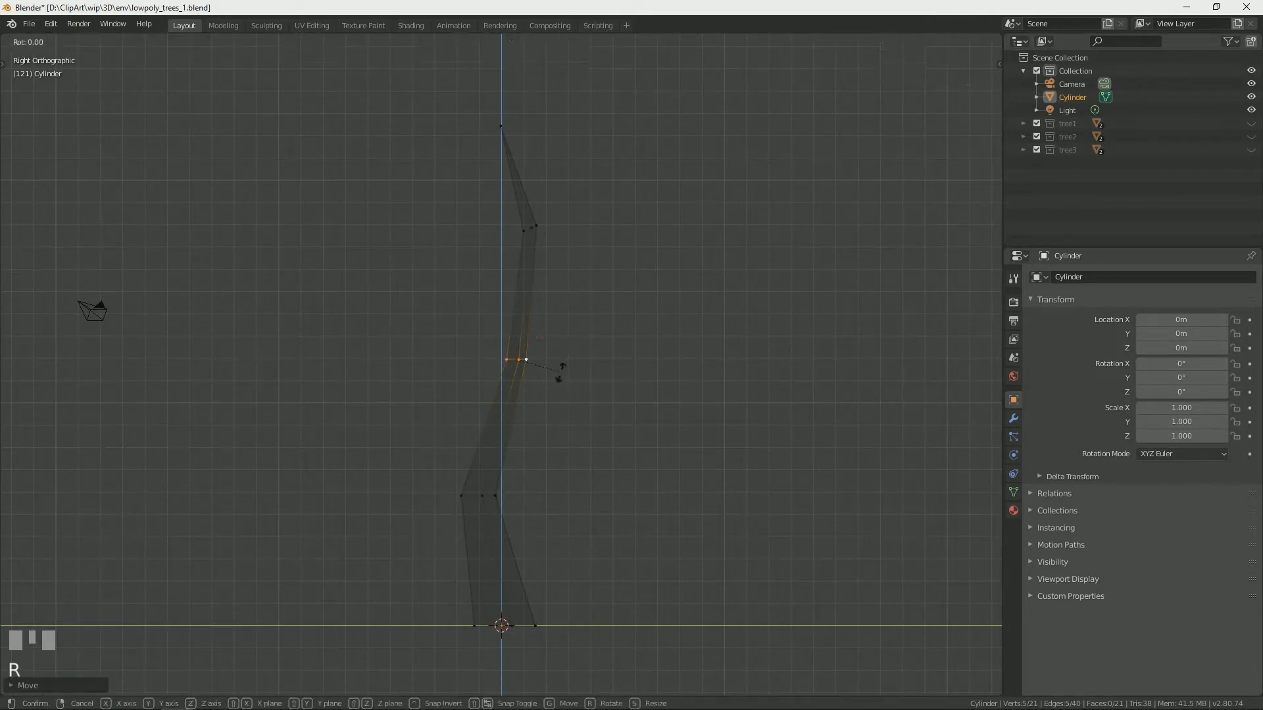
click(565, 387)
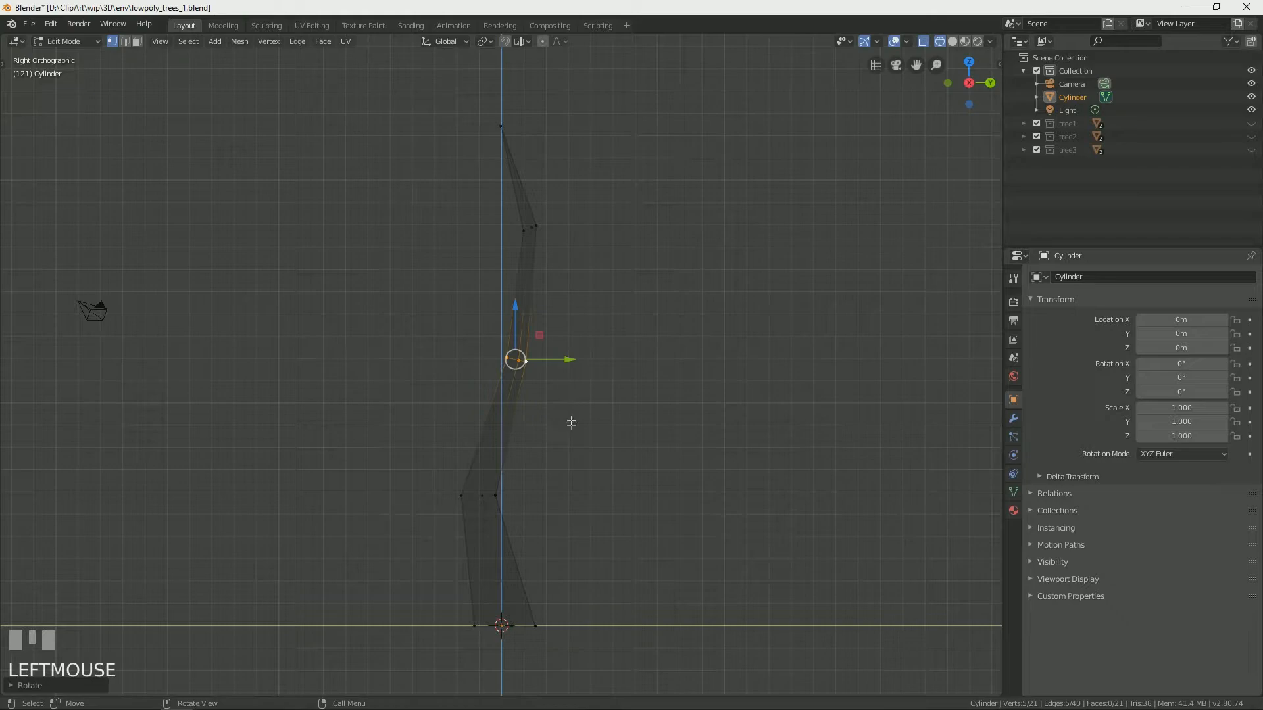
click(563, 472)
Reposition the lower ring slightly and rotate it about -12 degrees in side view
key(b)
drag(416, 477, 552, 521)
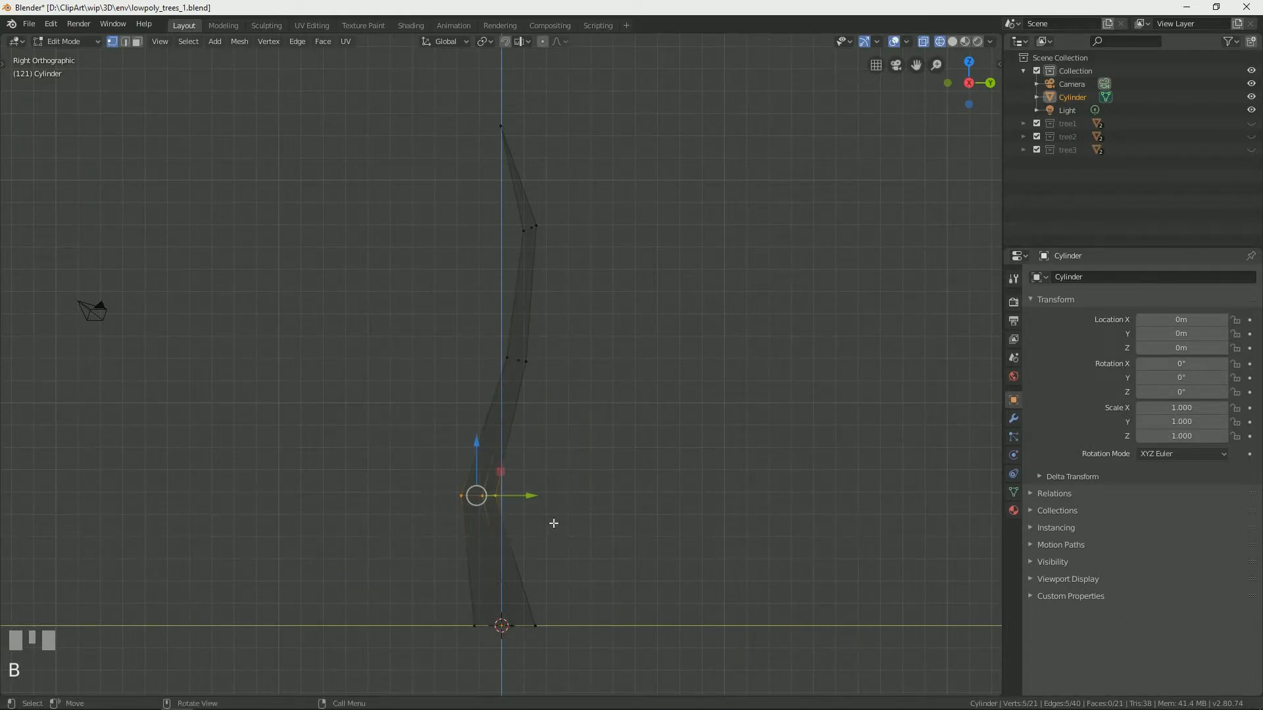
key(g)
click(556, 526)
key(r)
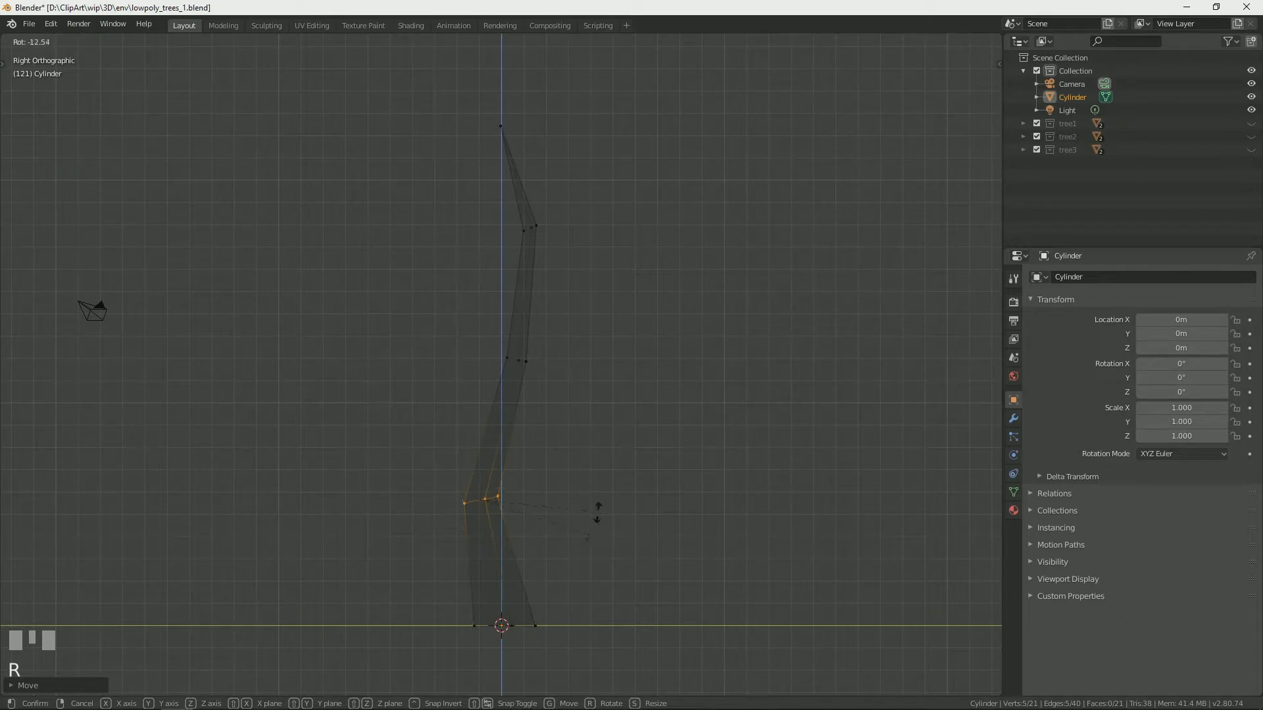
click(598, 519)
click(678, 502)
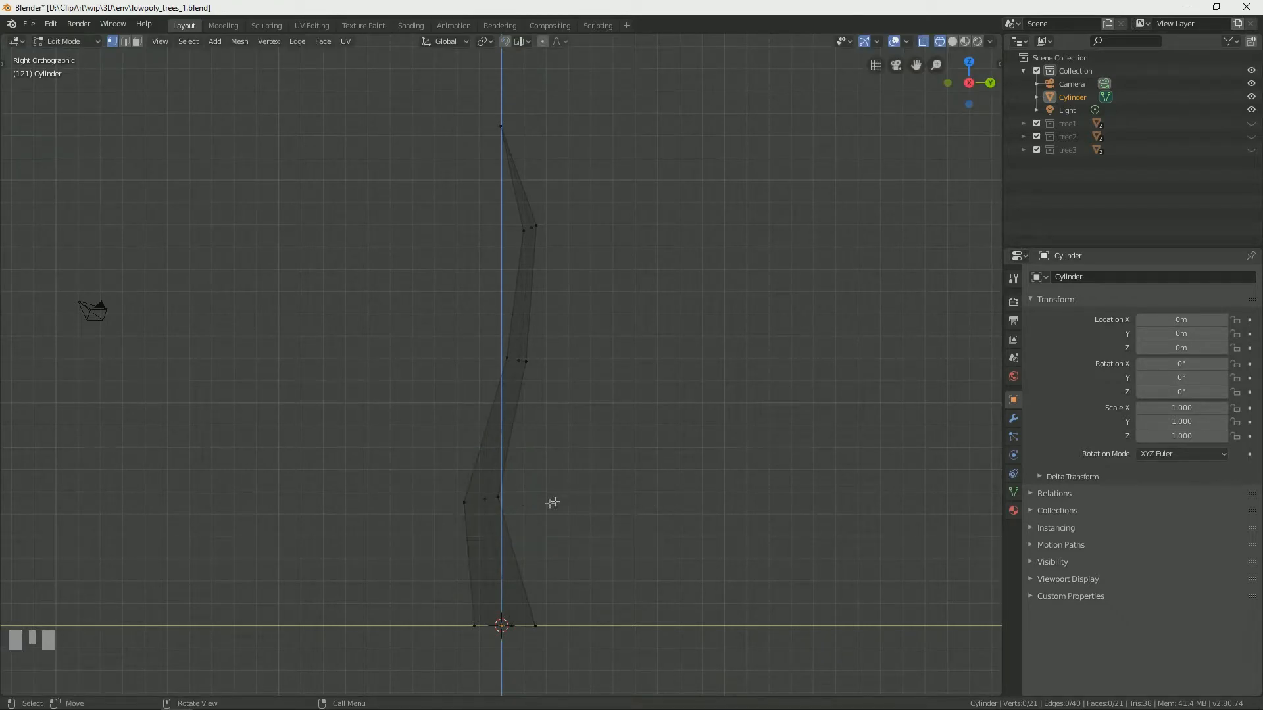
Reselect the middle ring and fine-tune its position along Y to smooth the side profile
click(561, 384)
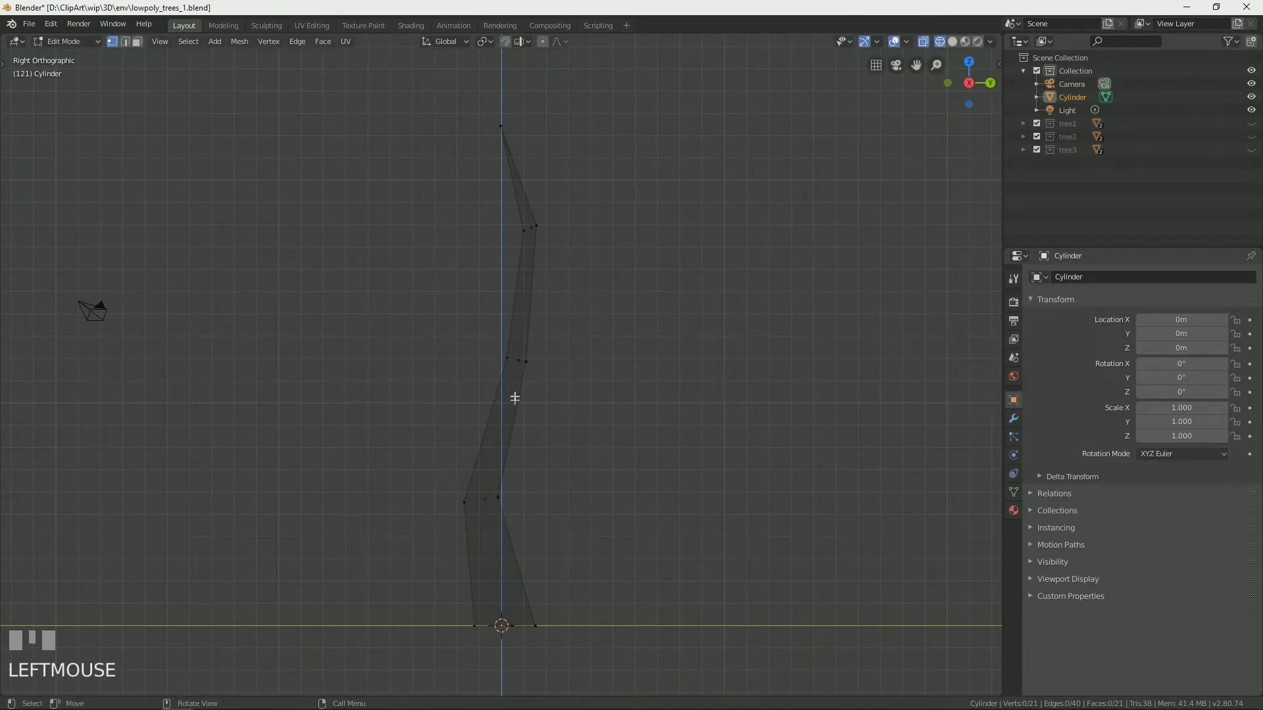
key(b)
drag(572, 392, 485, 342)
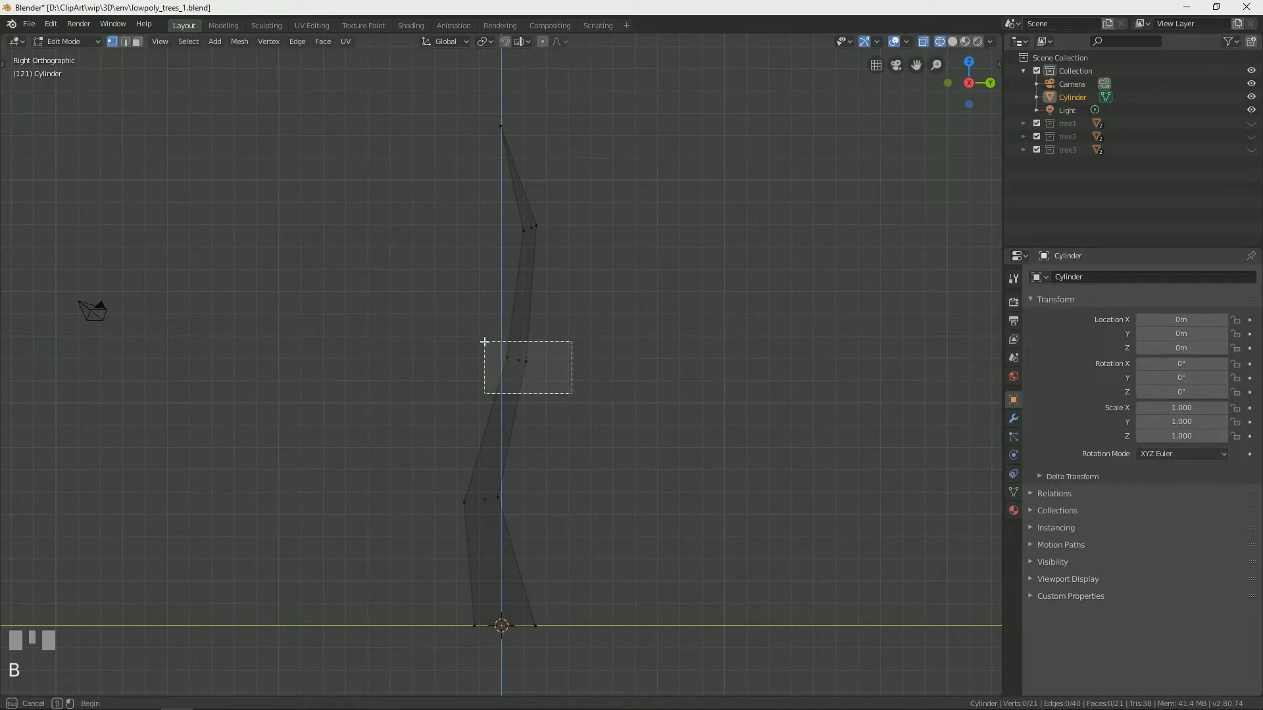
drag(570, 358, 567, 362)
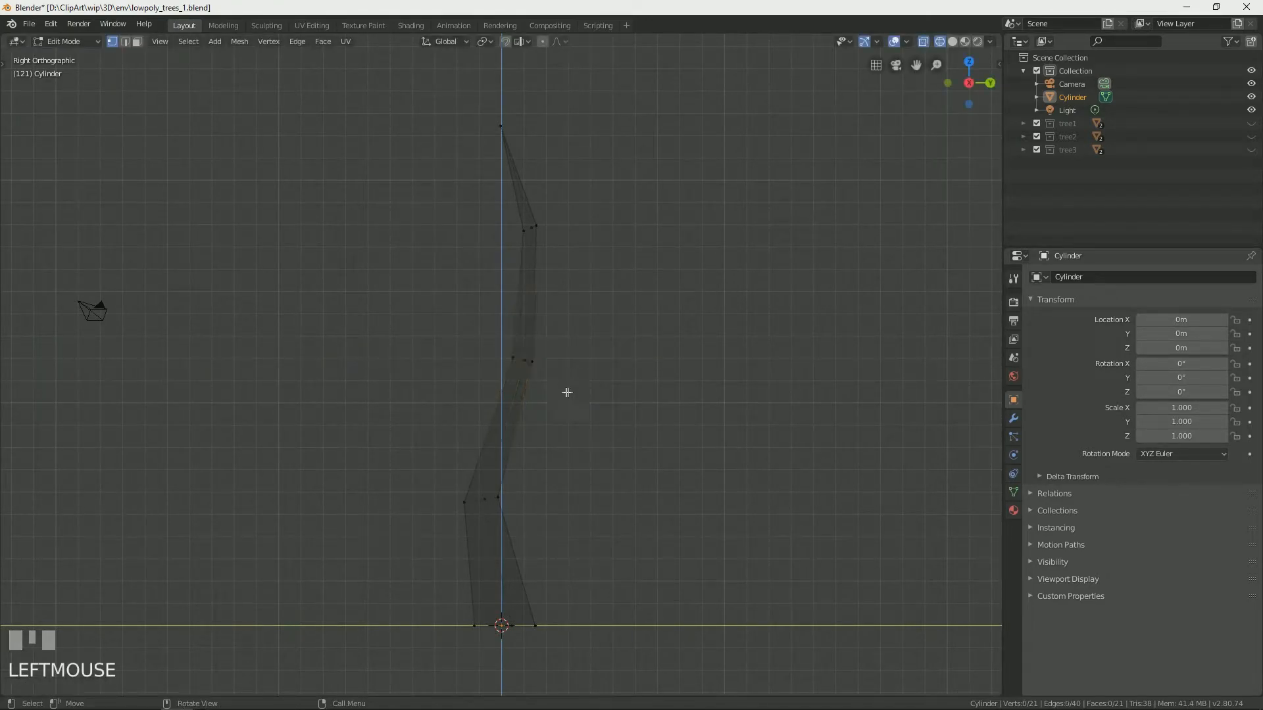
key(ctrl+z)
click(594, 440)
drag(567, 406, 442, 317)
key(b)
drag(588, 395, 493, 341)
drag(573, 363, 567, 361)
click(567, 409)
Check the bent trunk from the front, side and in perspective, and return to Object Mode
key(KP_1)
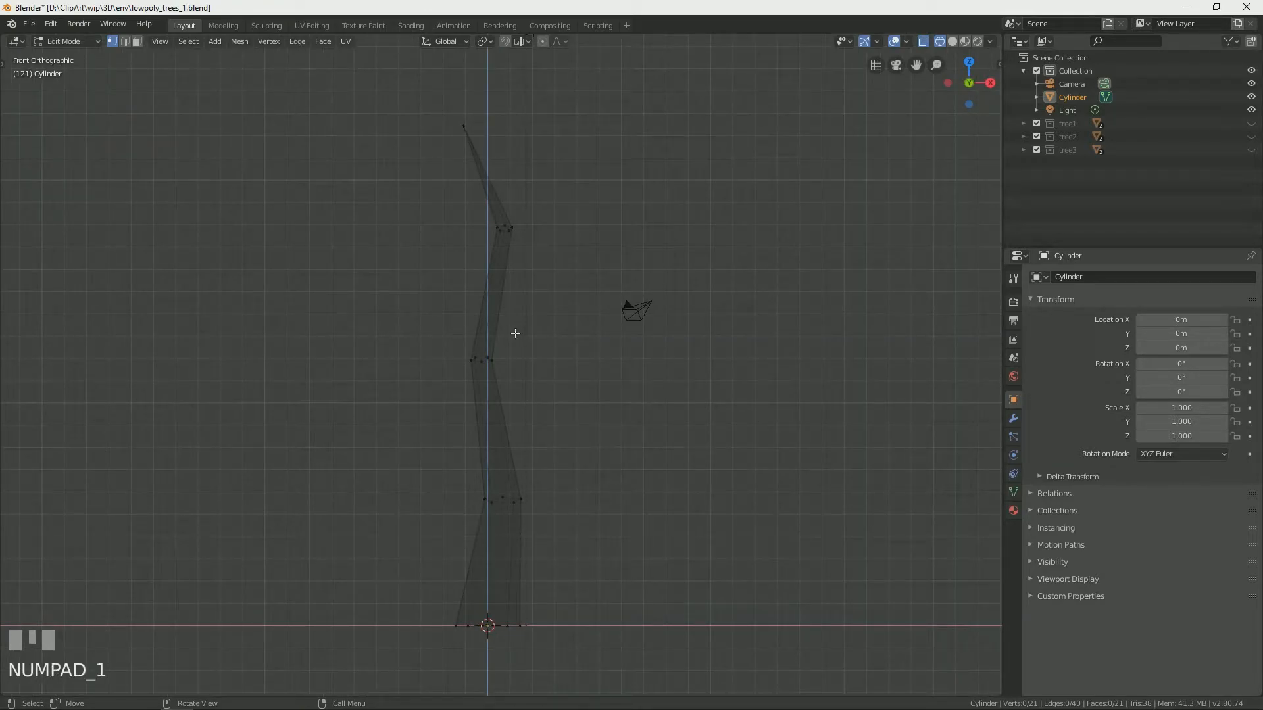
key(KP_3)
middle_drag(594, 409, 513, 465)
key(Tab)
key(z)
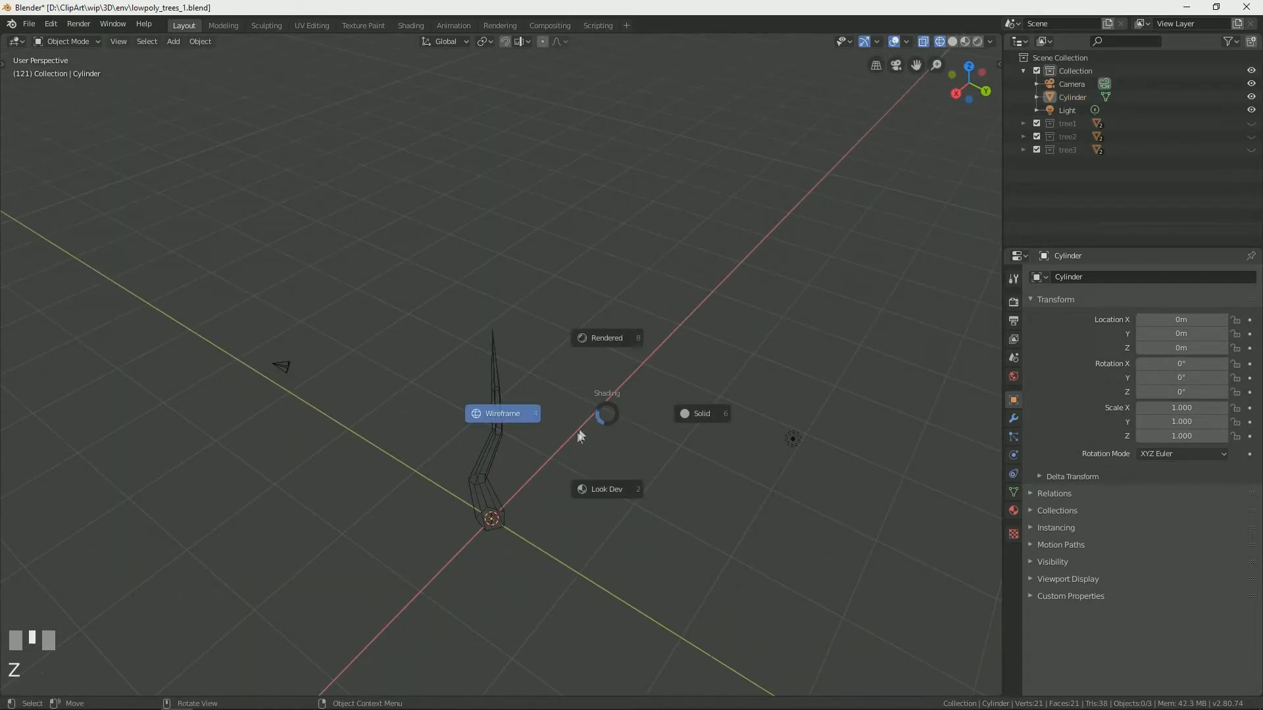
middle_drag(612, 423, 555, 515)
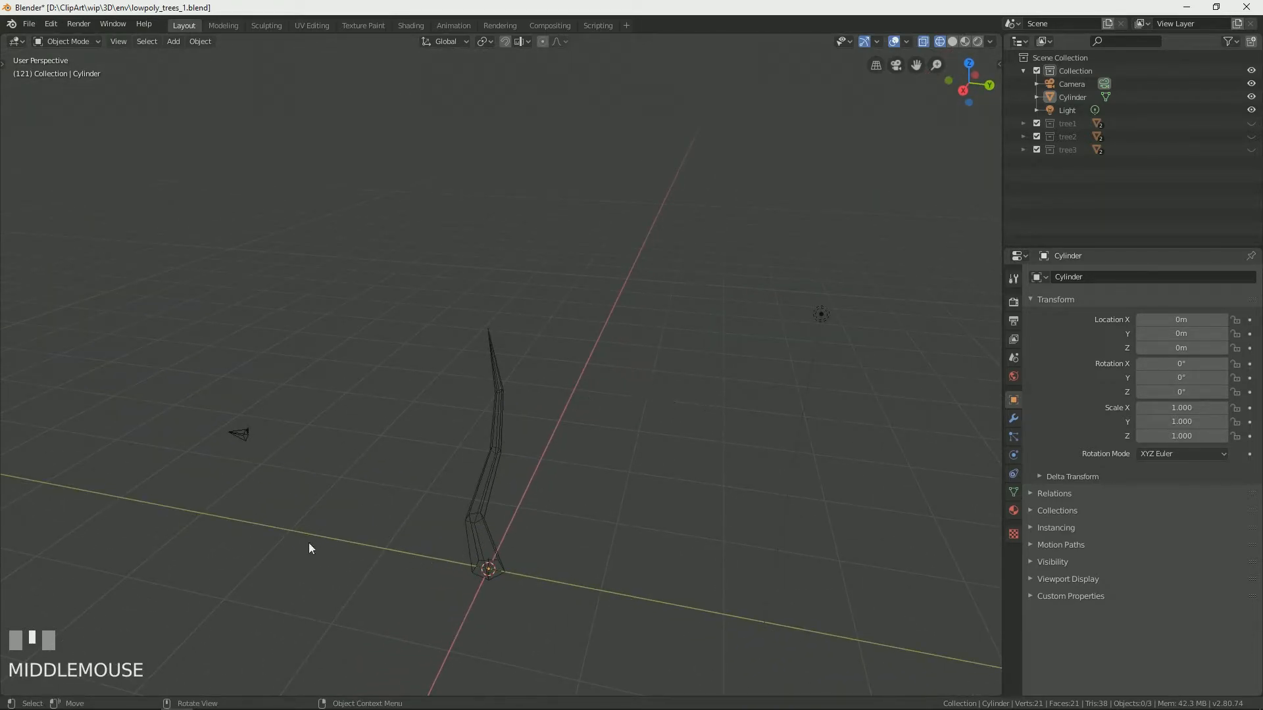
Add a cone mesh with 5 vertices, radius 1 m and depth 2 m for the foliage
click(173, 42)
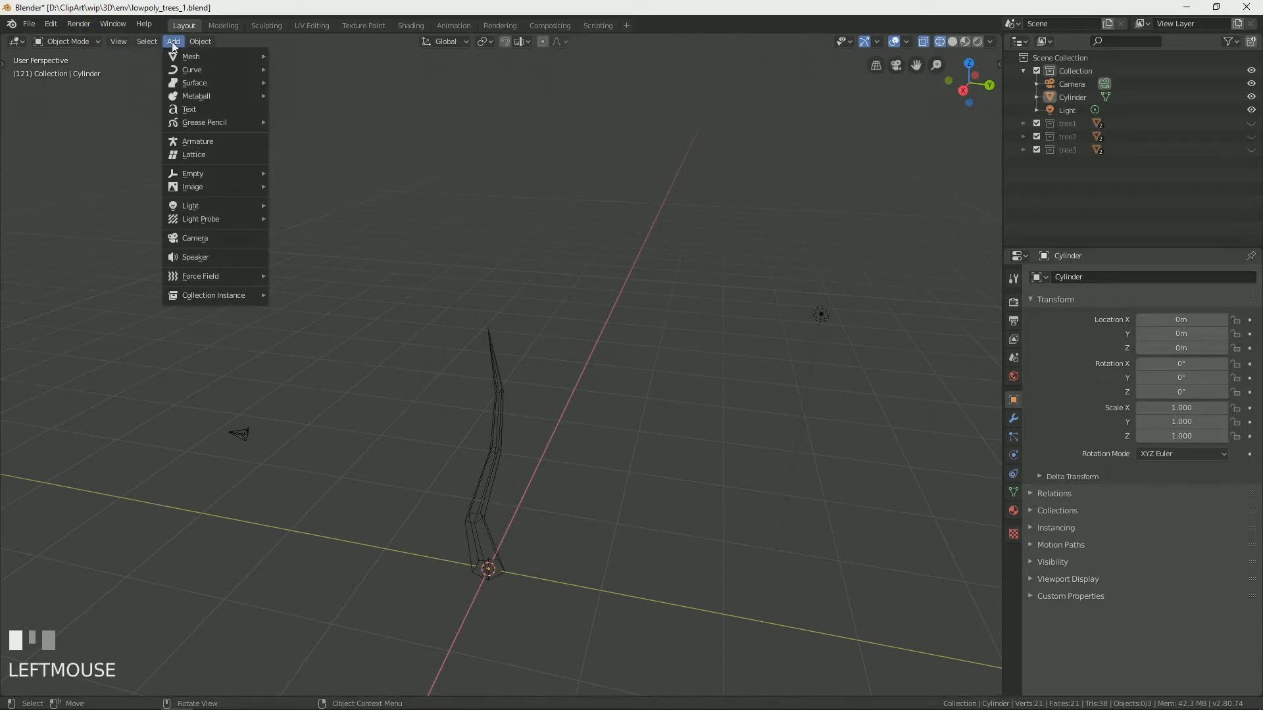
mouse_move(197, 57)
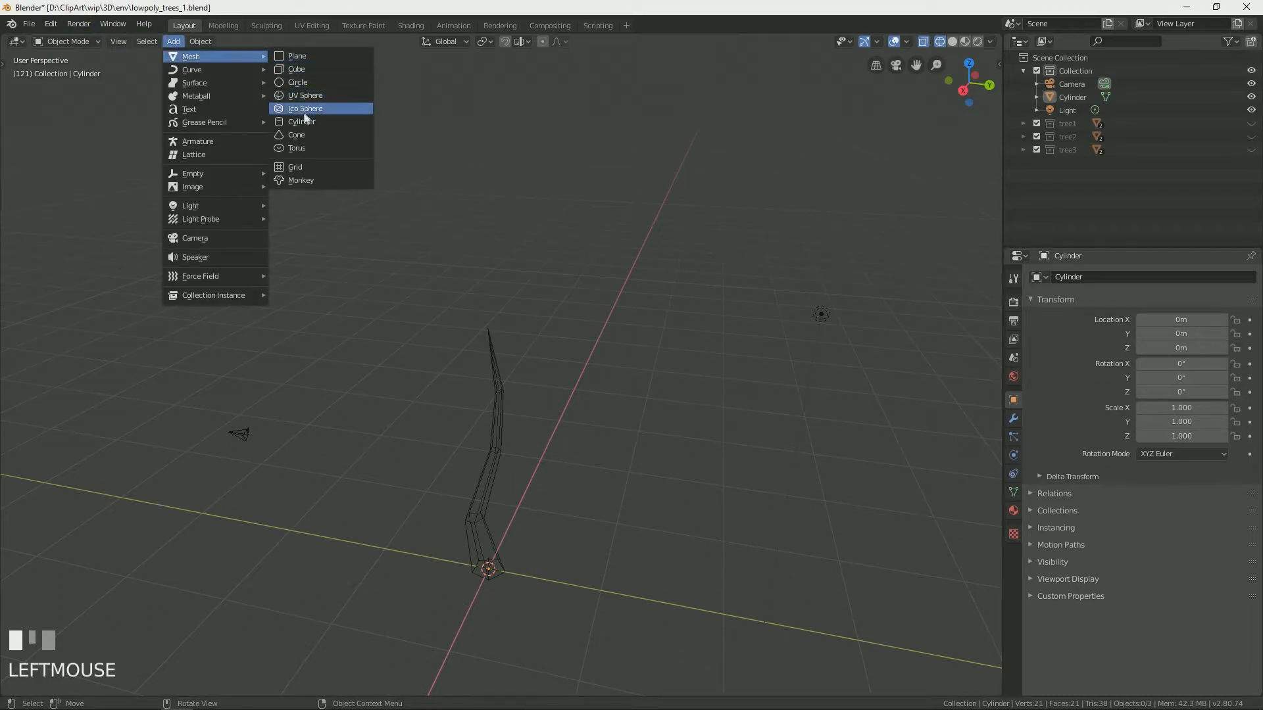
click(301, 134)
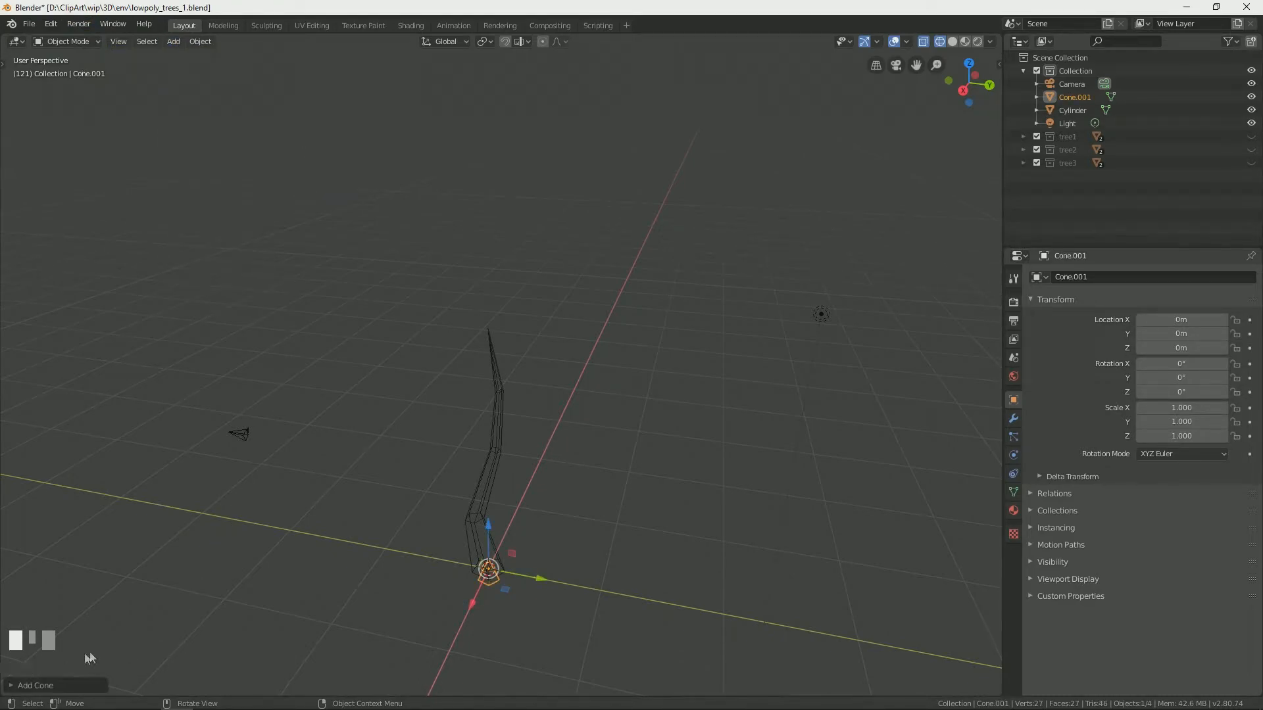
click(58, 688)
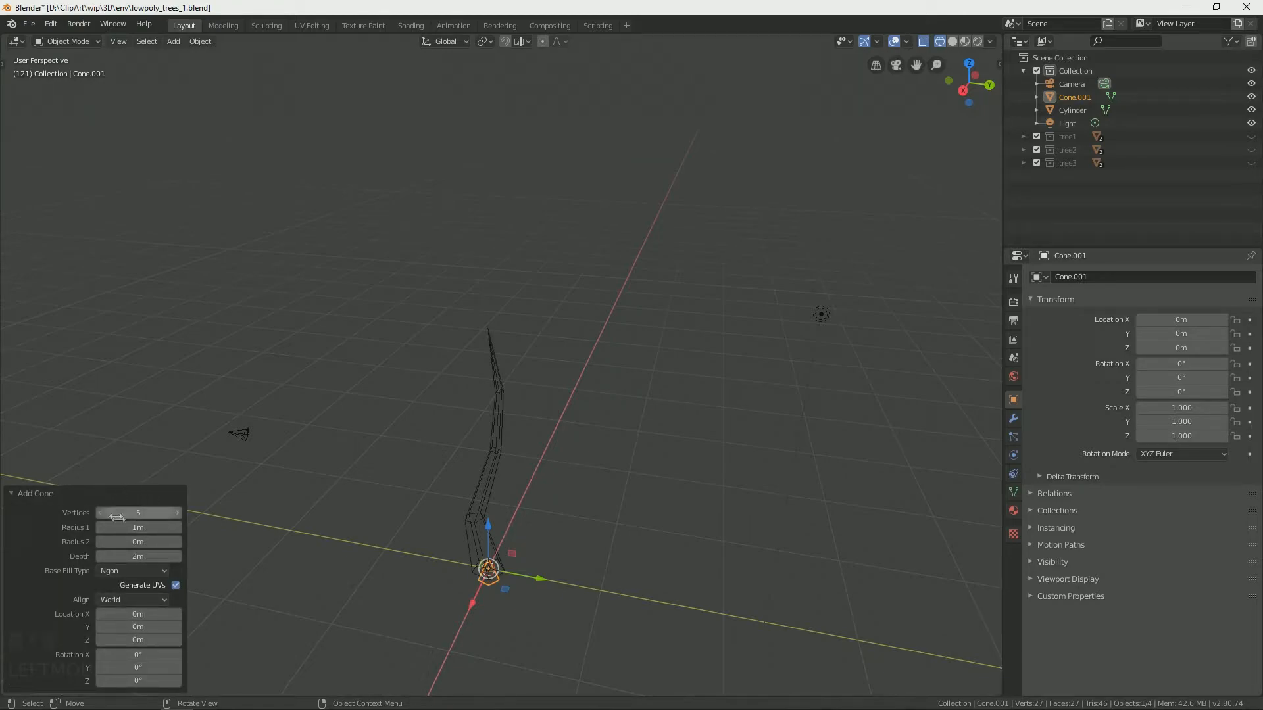
click(107, 515)
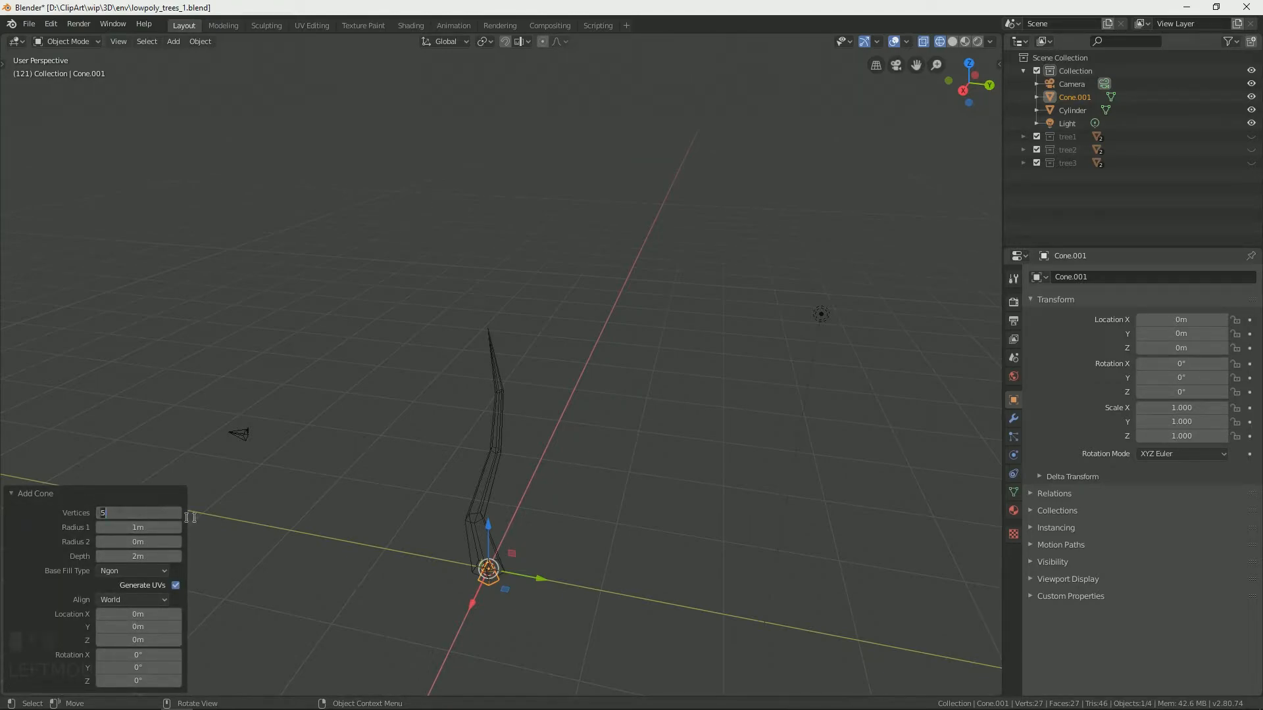
click(11, 495)
Raise the cone to about Z 21.75 m and shift it to about X -0.41 m over the trunk's tip
drag(485, 524, 523, 316)
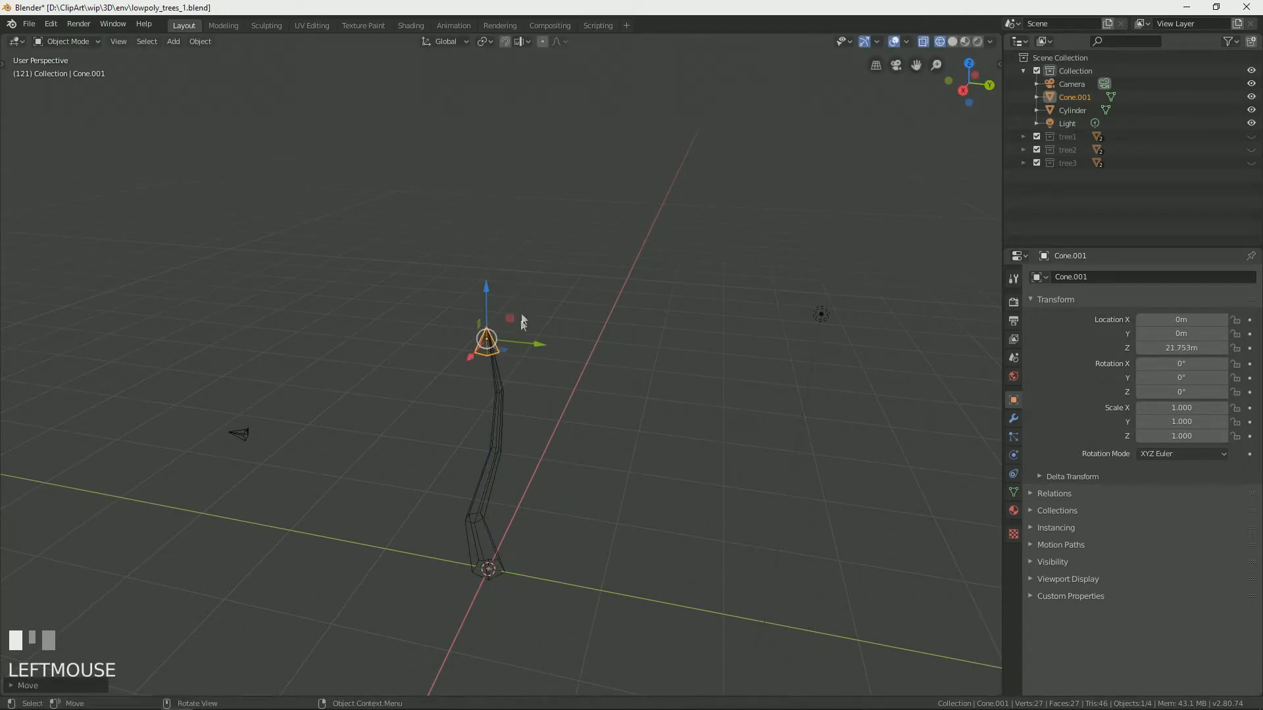
key(KP_1)
scroll(517, 356, up, 4)
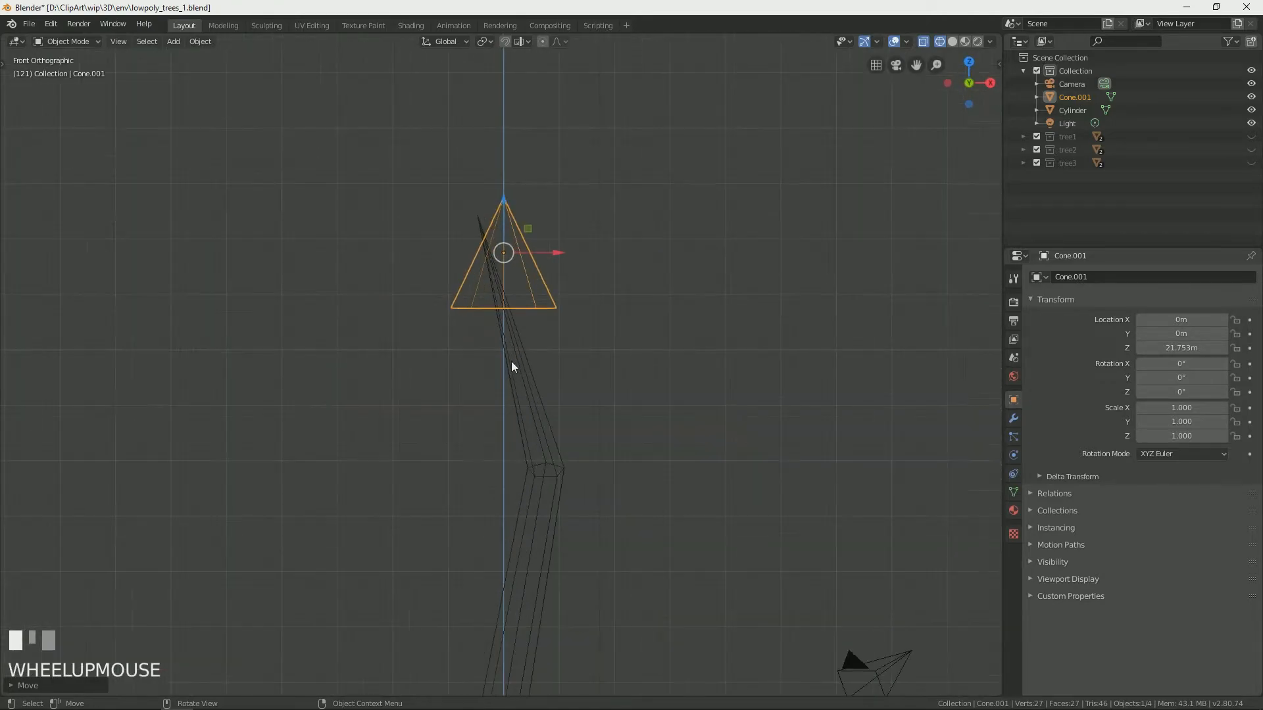
shift+middle_drag(637, 269, 652, 353)
scroll(581, 356, up, 4)
drag(554, 296, 524, 299)
click(505, 293)
click(440, 300)
click(459, 297)
Edit the foliage cone's mesh and shift its tip vertex slightly toward negative X
key(Tab)
click(366, 237)
key(1)
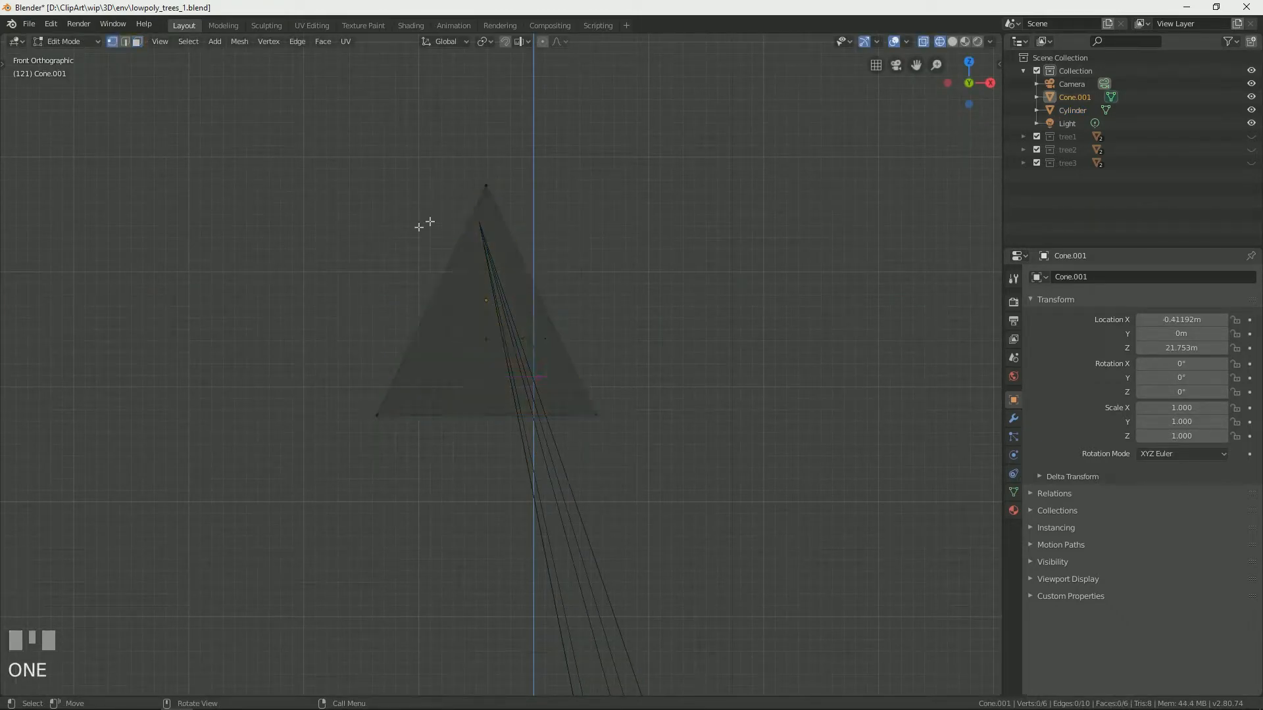
click(490, 188)
drag(510, 187, 490, 187)
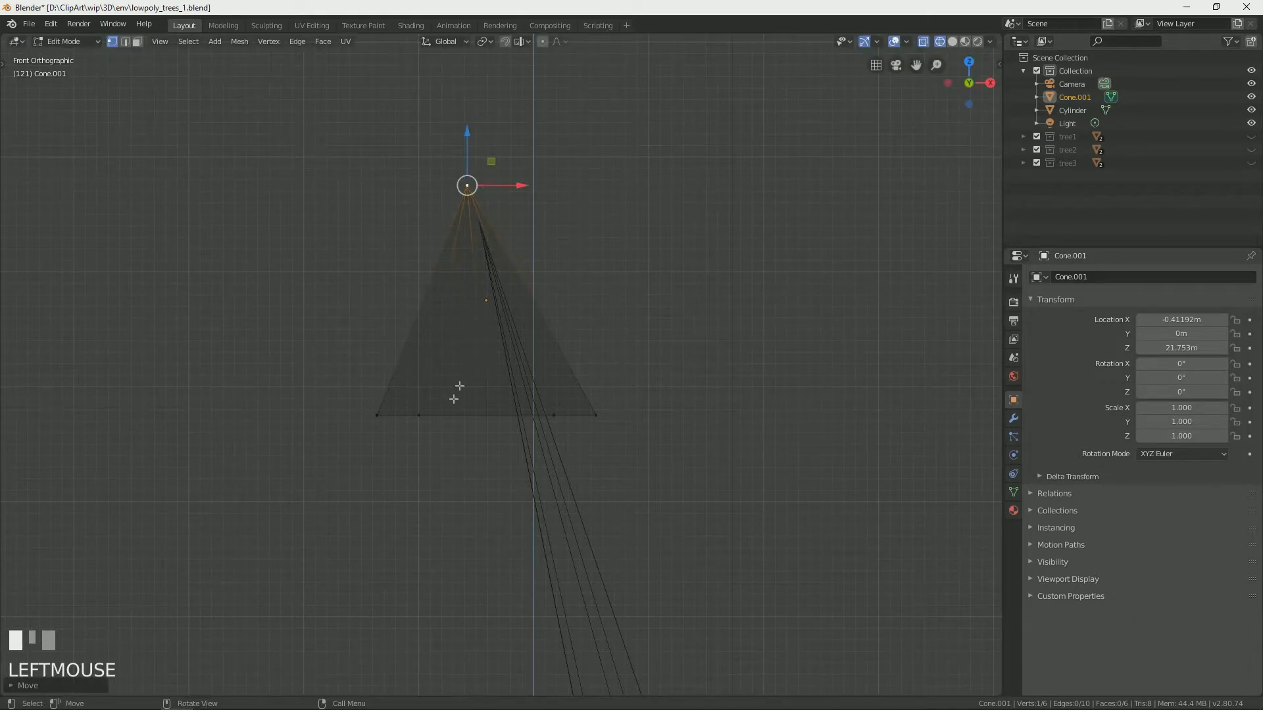
Shift the cone's base vertices toward positive X and rotate them so the base's positive X side tilts up
click(346, 407)
key(b)
drag(346, 378, 621, 434)
drag(534, 420, 572, 417)
key(r)
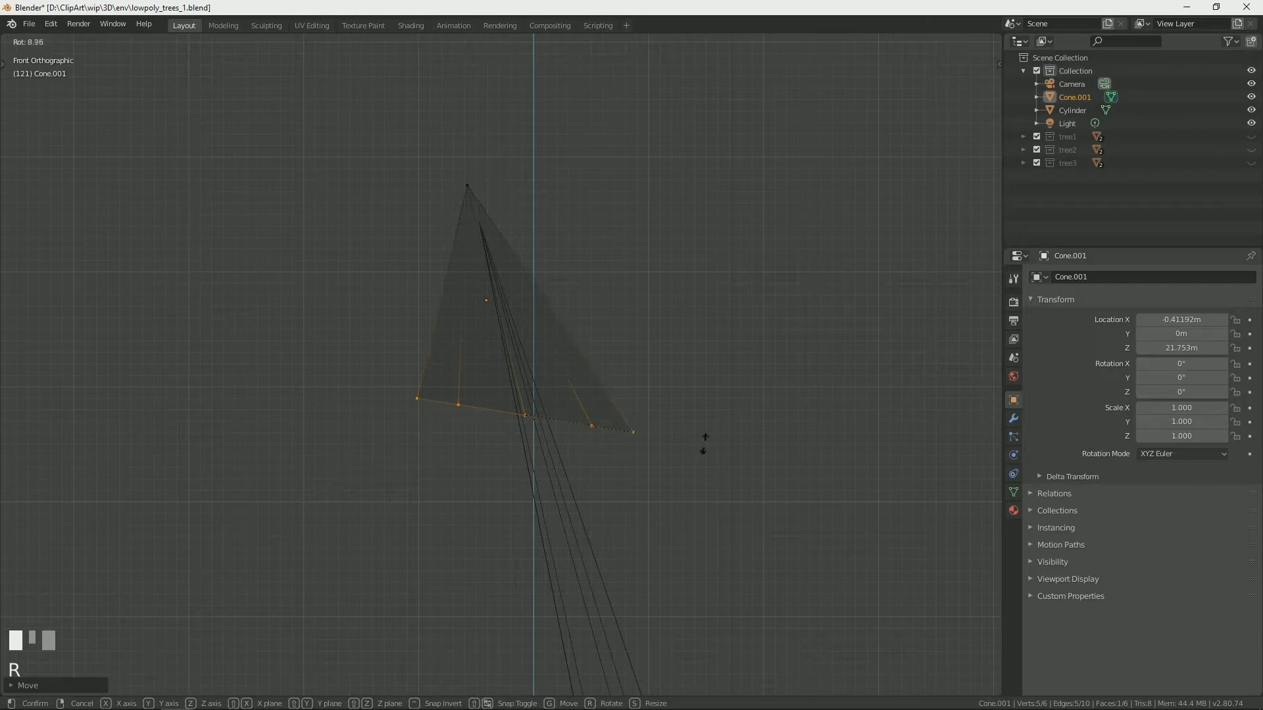
click(698, 366)
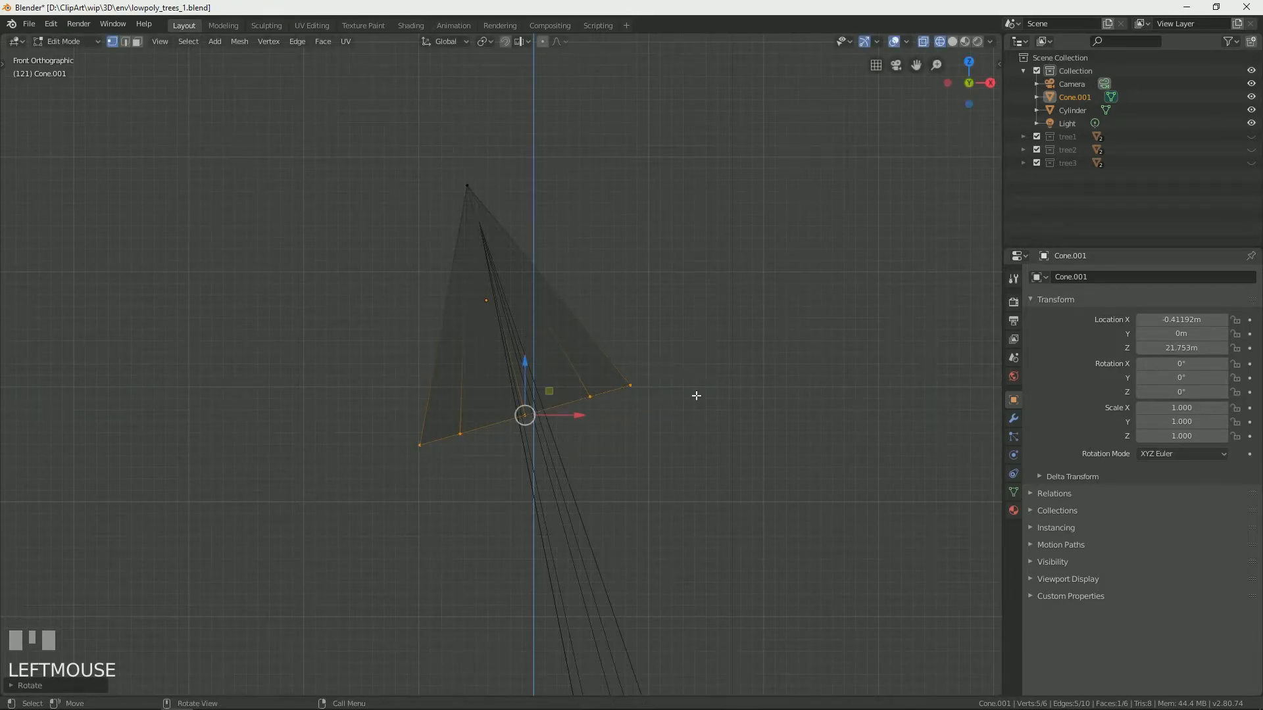
From the right side view, shift the cone's base along positive Y and rotate it about -19 degrees to follow the trunk
key(KP_3)
drag(434, 425, 465, 417)
key(r)
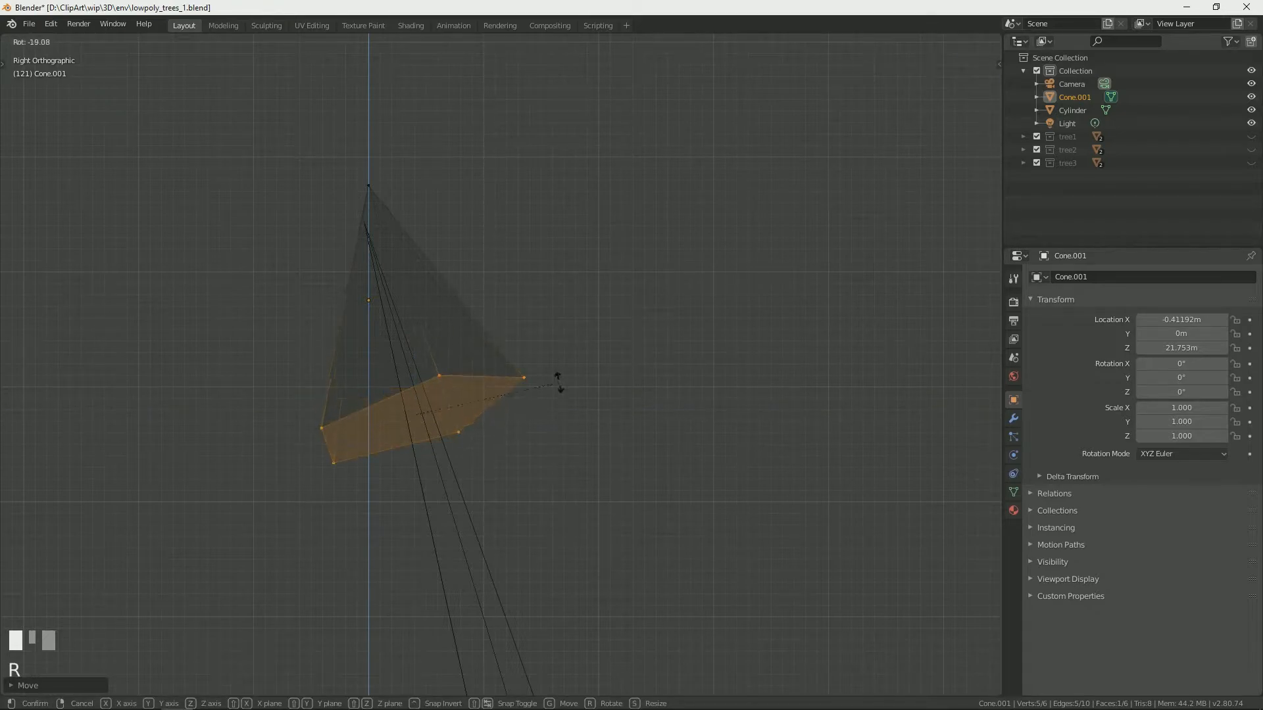
click(557, 381)
Move the cone's tip vertex slightly toward negative Y and check the cone from an angle
click(372, 183)
drag(369, 183, 371, 189)
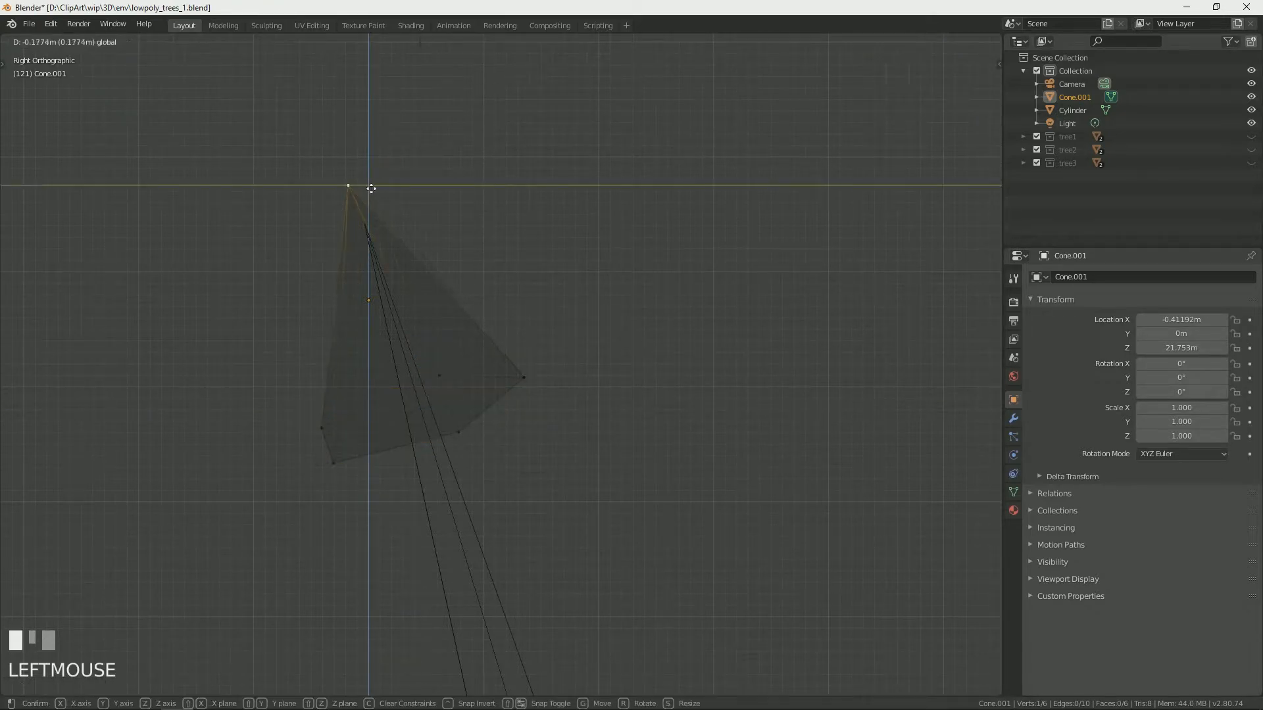
middle_drag(377, 189, 618, 305)
key(KP_3)
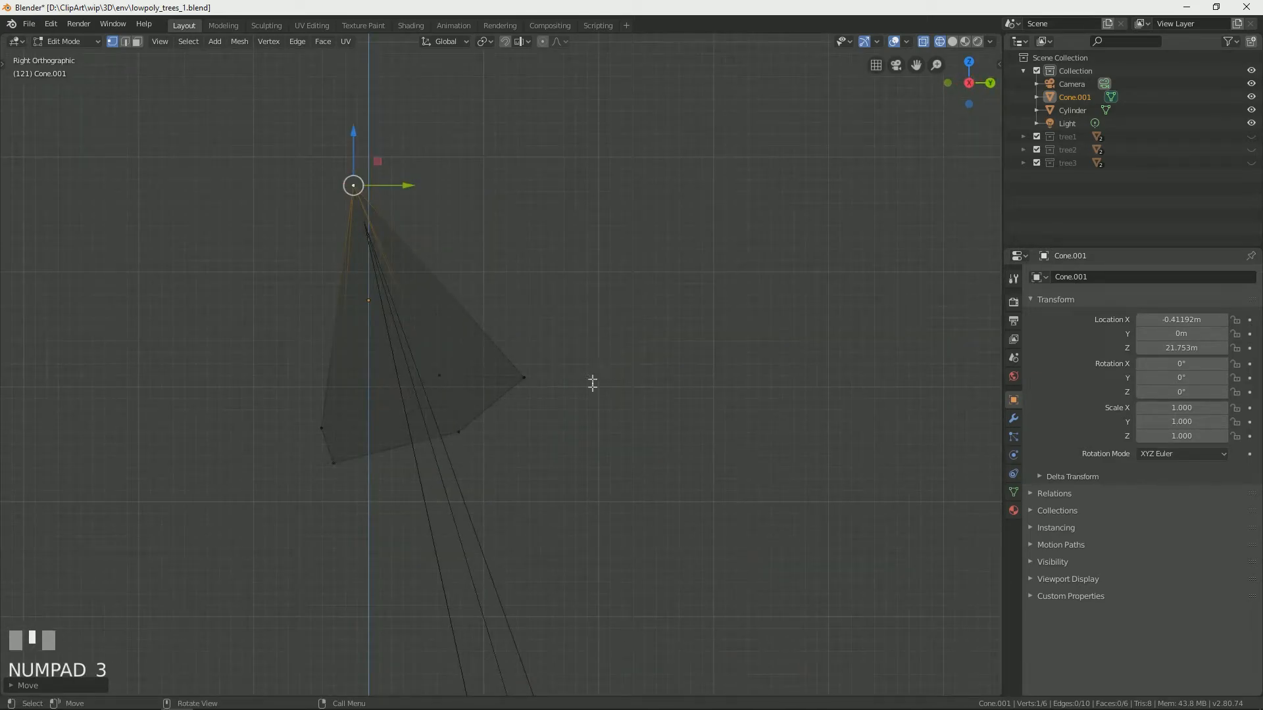
Scale down the cone's five base vertices and raise the base closer to the trunk's tip
click(526, 499)
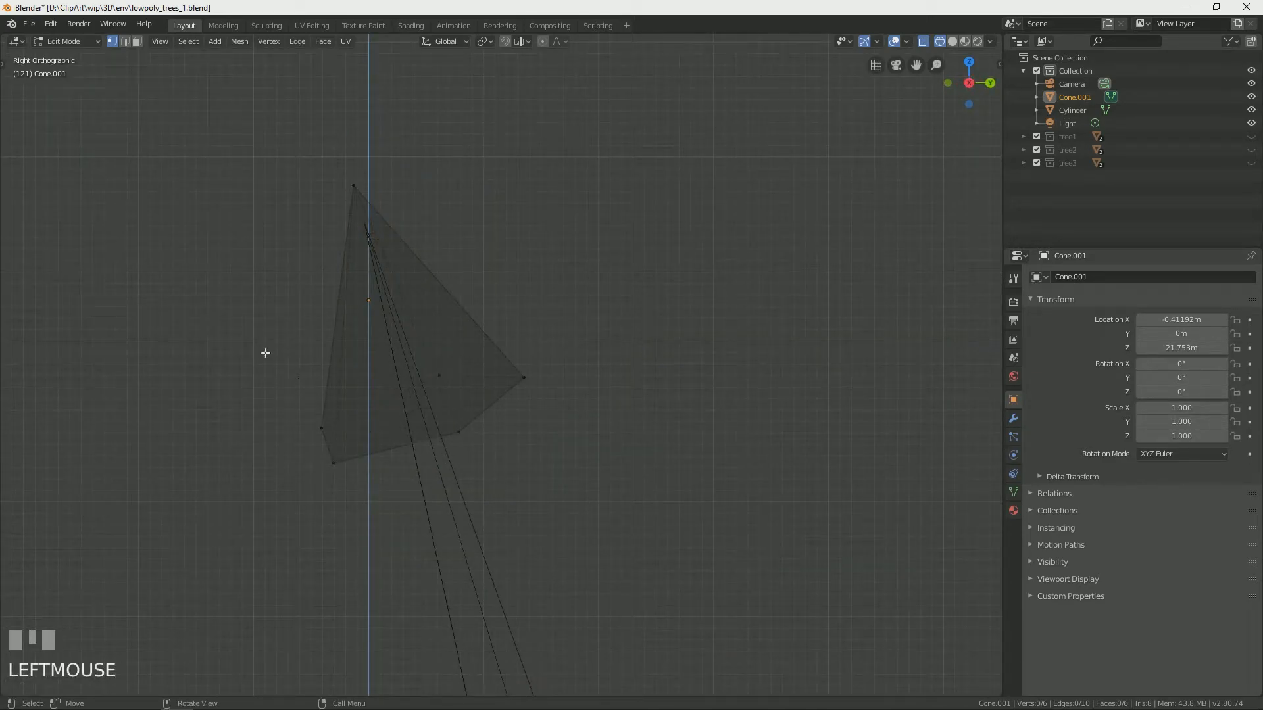
key(b)
drag(262, 325, 644, 530)
key(s)
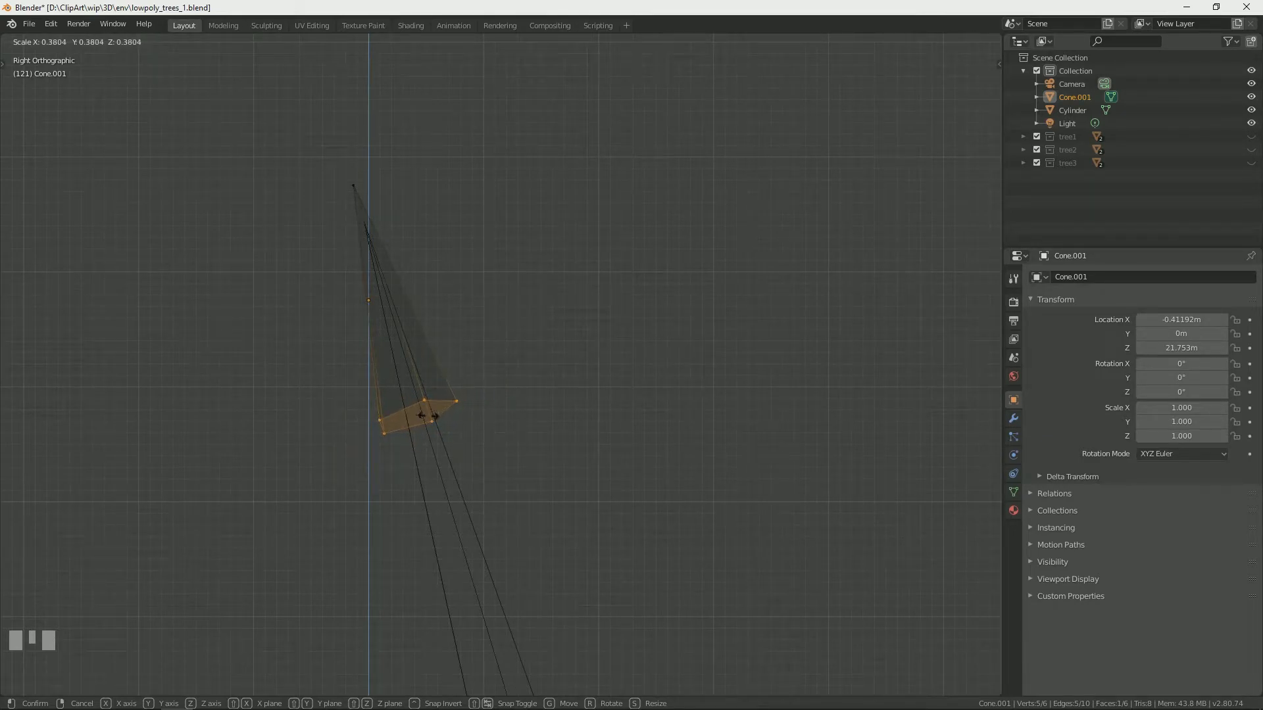
click(434, 411)
scroll(514, 459, down, 4)
scroll(471, 409, up, 2)
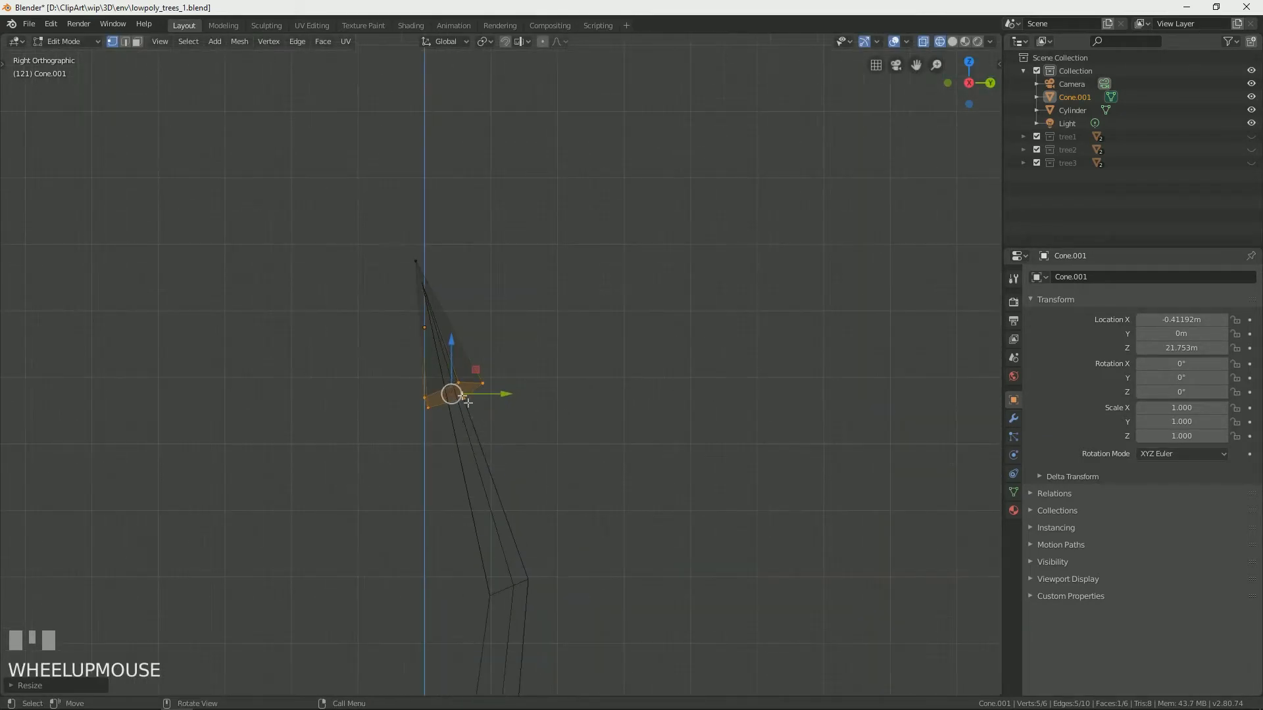
mouse_move(446, 365)
mouse_down()
mouse_move(459, 349)
mouse_move(466, 367)
mouse_up()
click(573, 393)
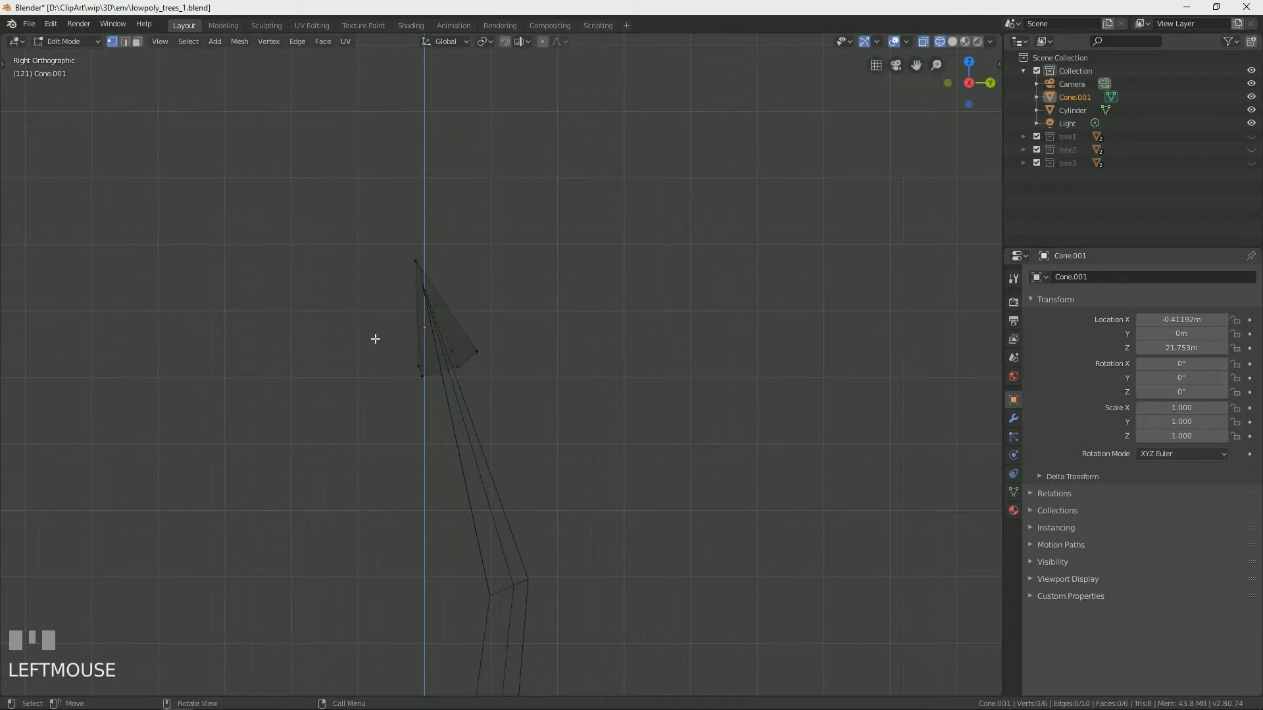
Delete the cone's bottom face to leave the base open
key(3)
click(463, 363)
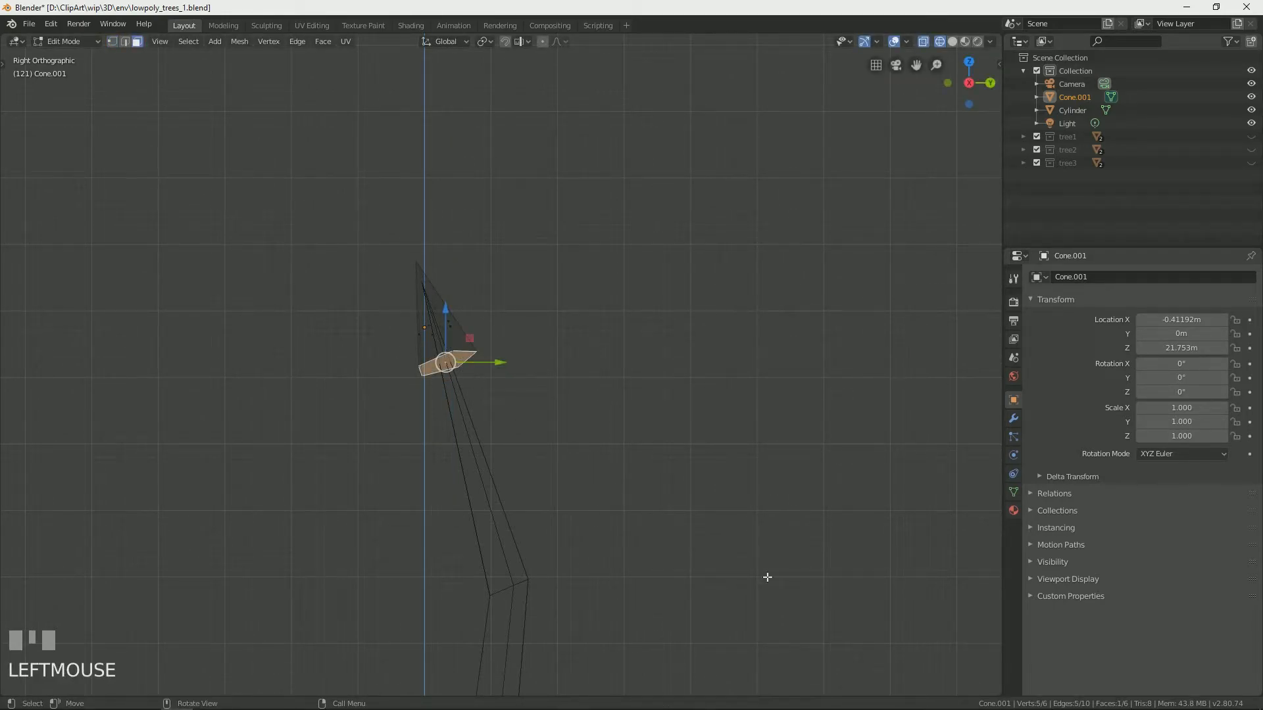
key(Delete)
click(738, 568)
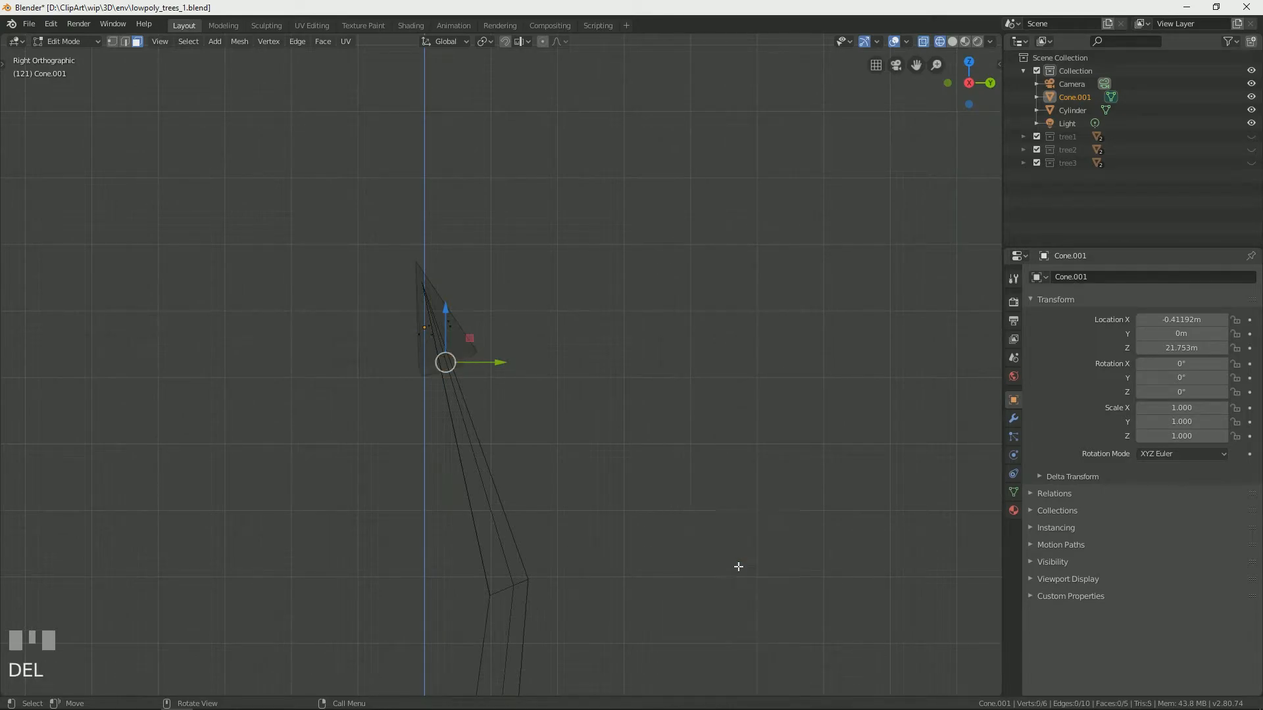
Select the open bottom edge loop of the cone and scale it to about 0.7
scroll(445, 306, up, 5)
click(485, 362)
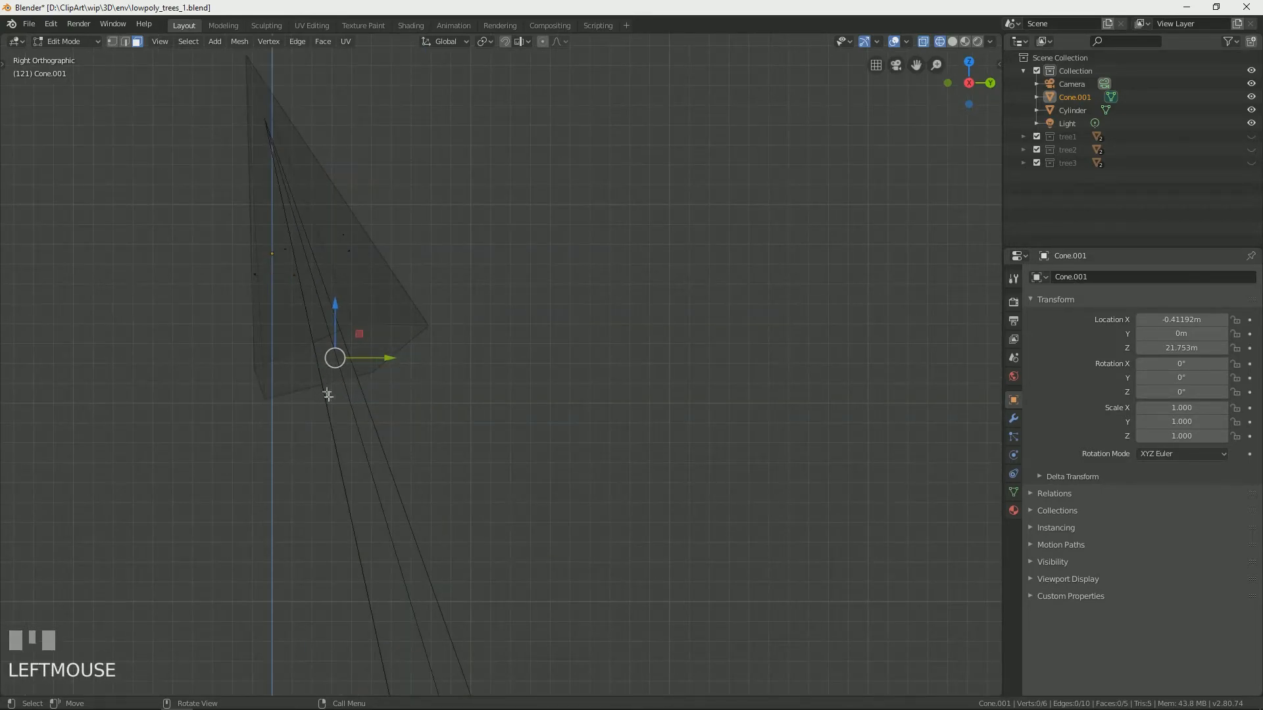
key(3)
click(287, 352)
alt+click(287, 355)
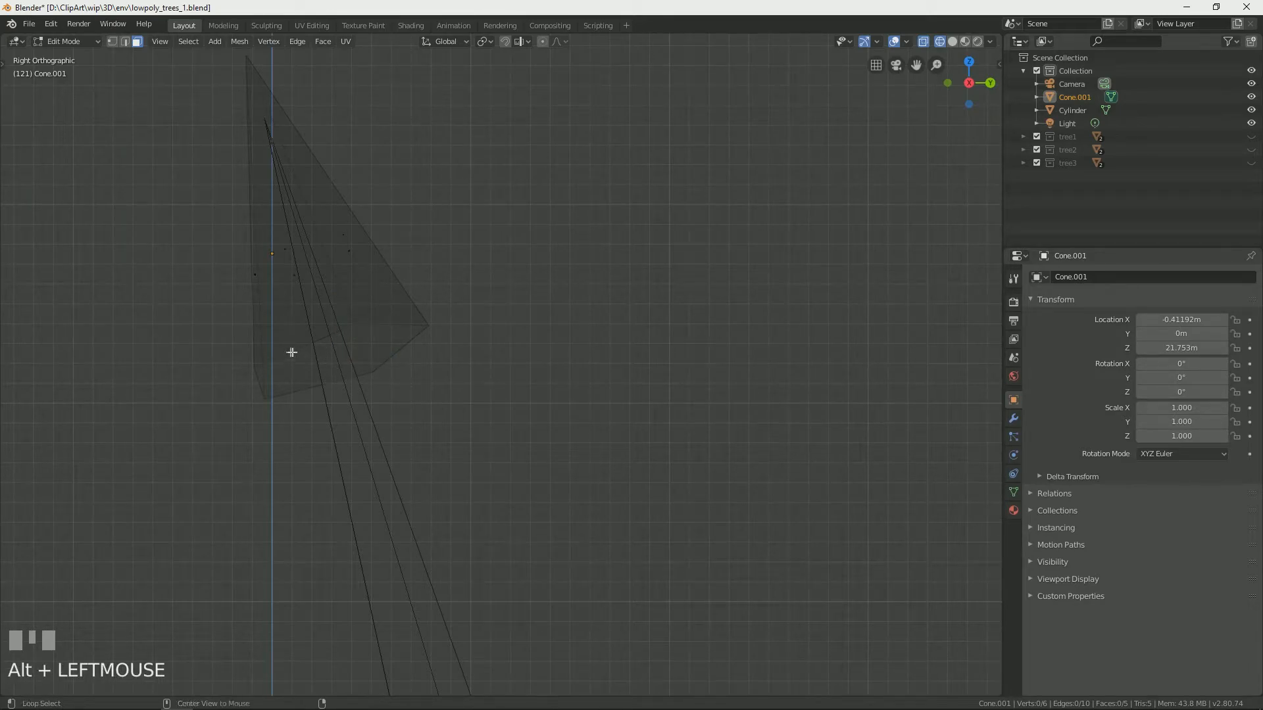
click(381, 319)
key(2)
click(390, 327)
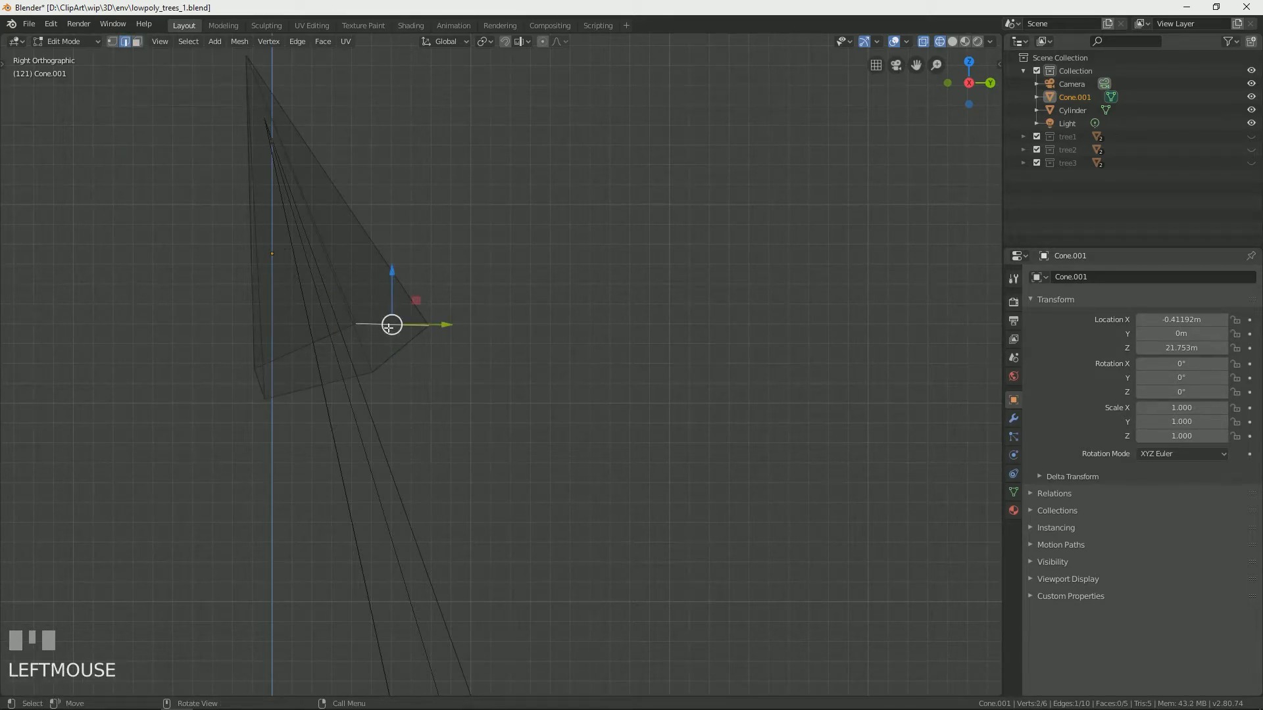
alt+click(306, 345)
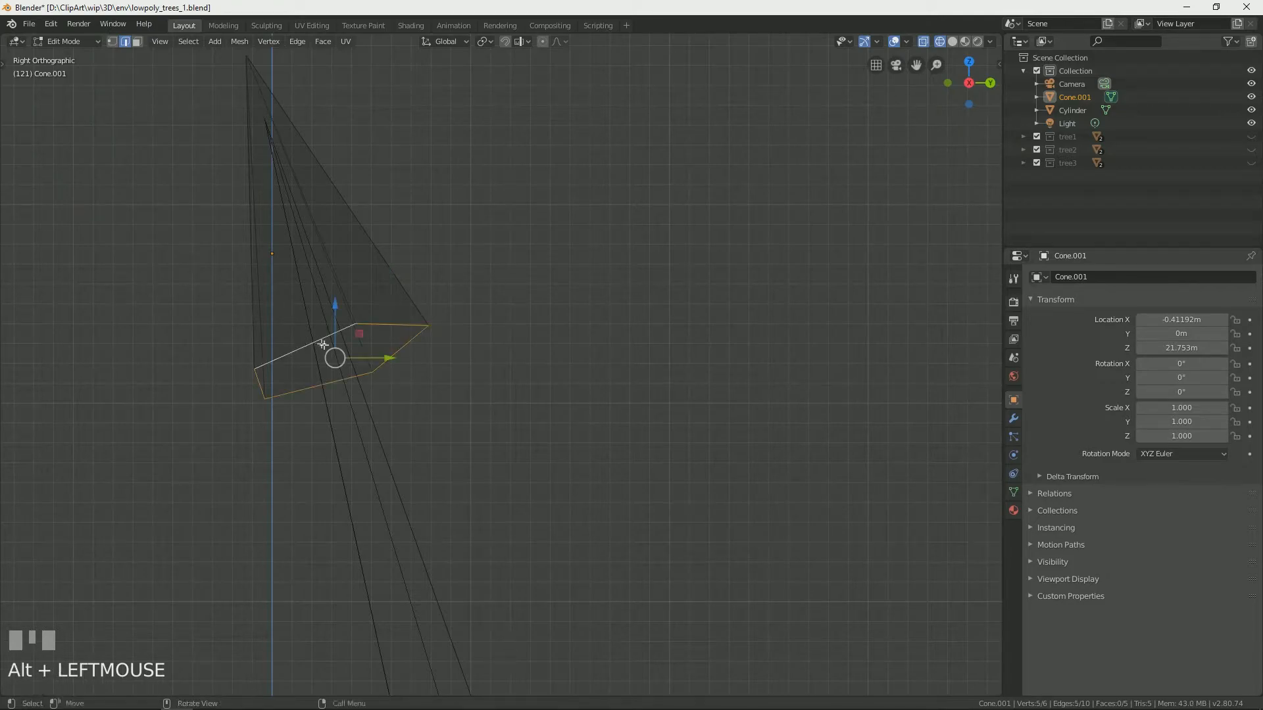
scroll(374, 360, down, 3)
key(s)
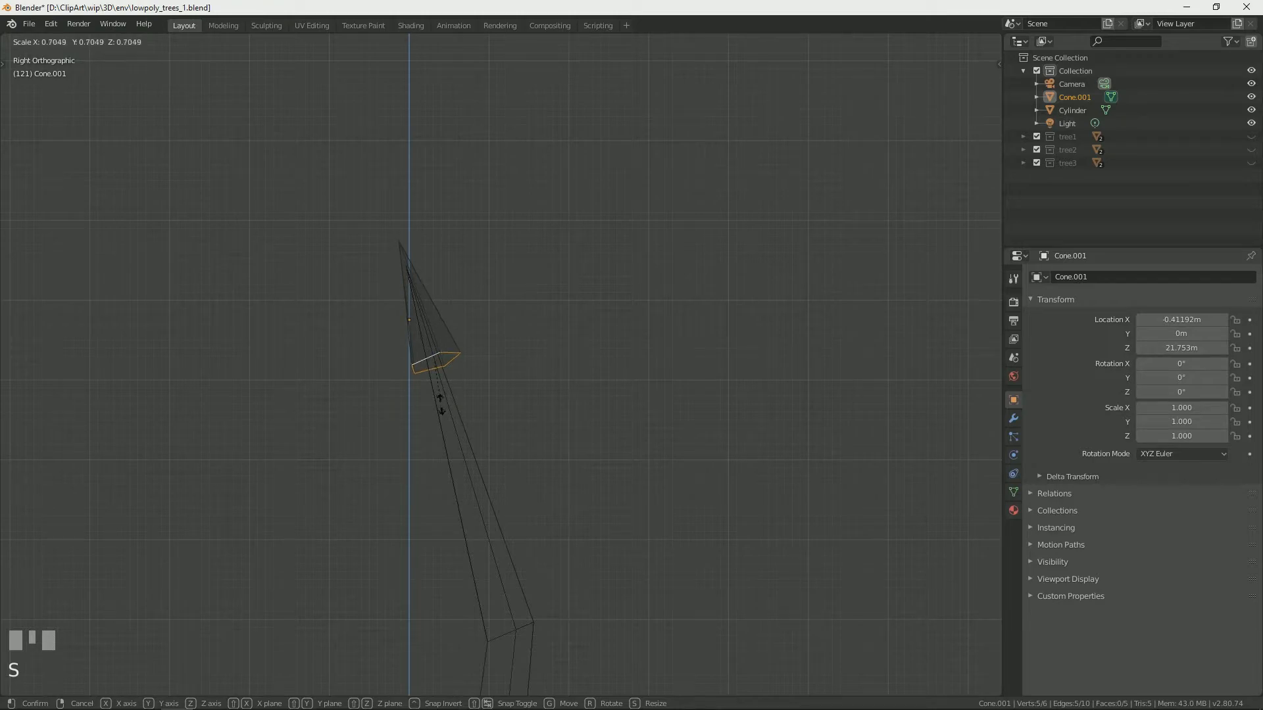
click(439, 404)
Extrude the bottom edge loop about 1.3 m down along the trunk, move it slightly farther down and scale it up
key(e)
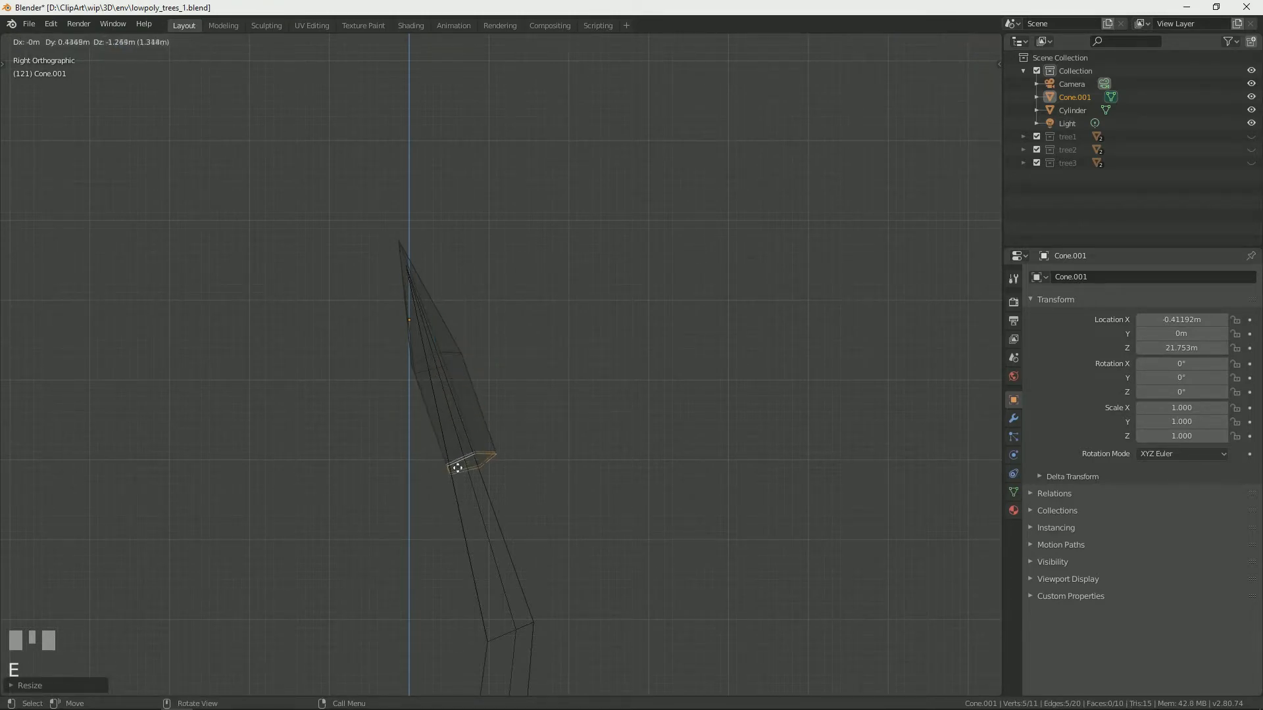
click(449, 472)
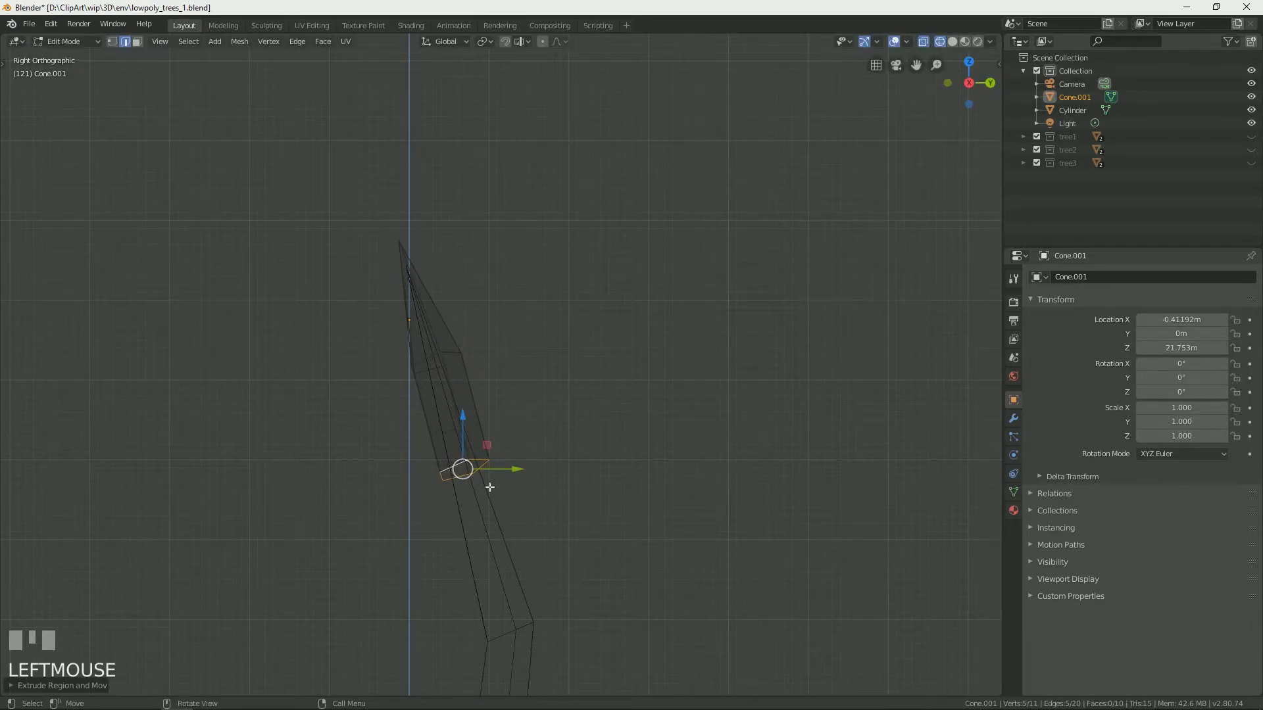
scroll(490, 487, down, 3)
scroll(496, 502, up, 1)
scroll(519, 510, down, 3)
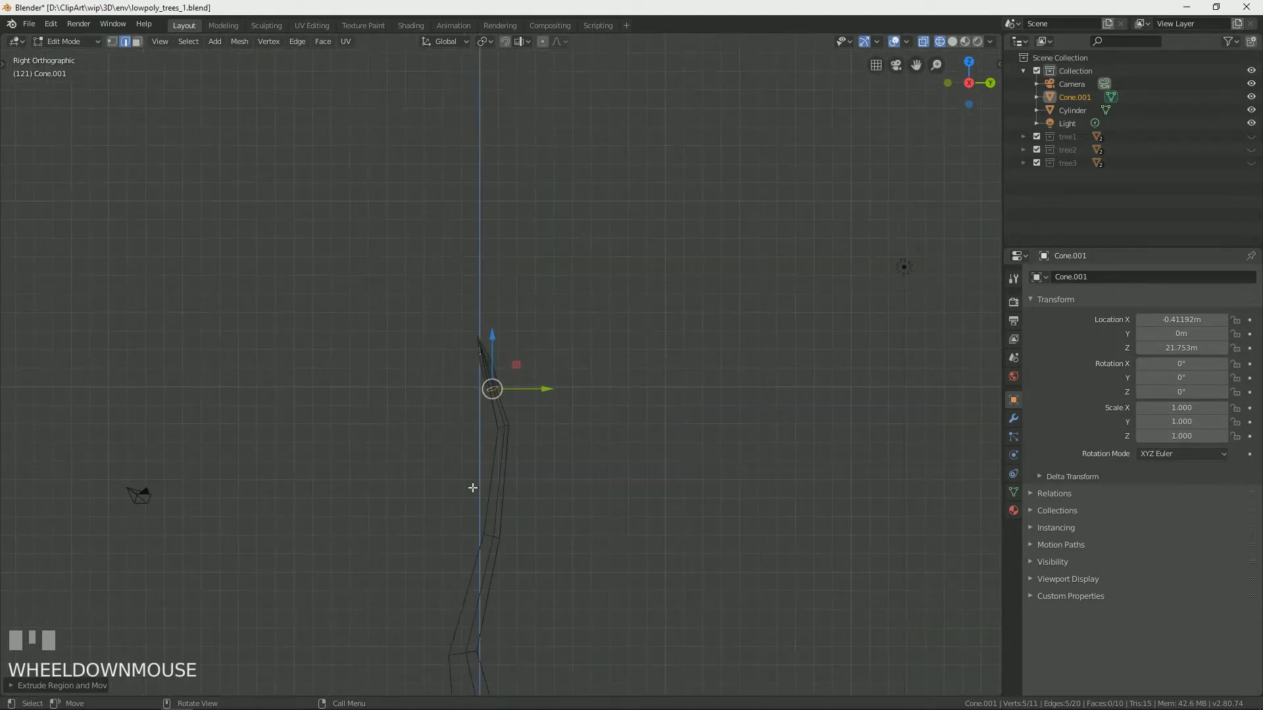
scroll(477, 484, up, 2)
scroll(479, 377, up, 3)
drag(470, 415, 494, 485)
key(s)
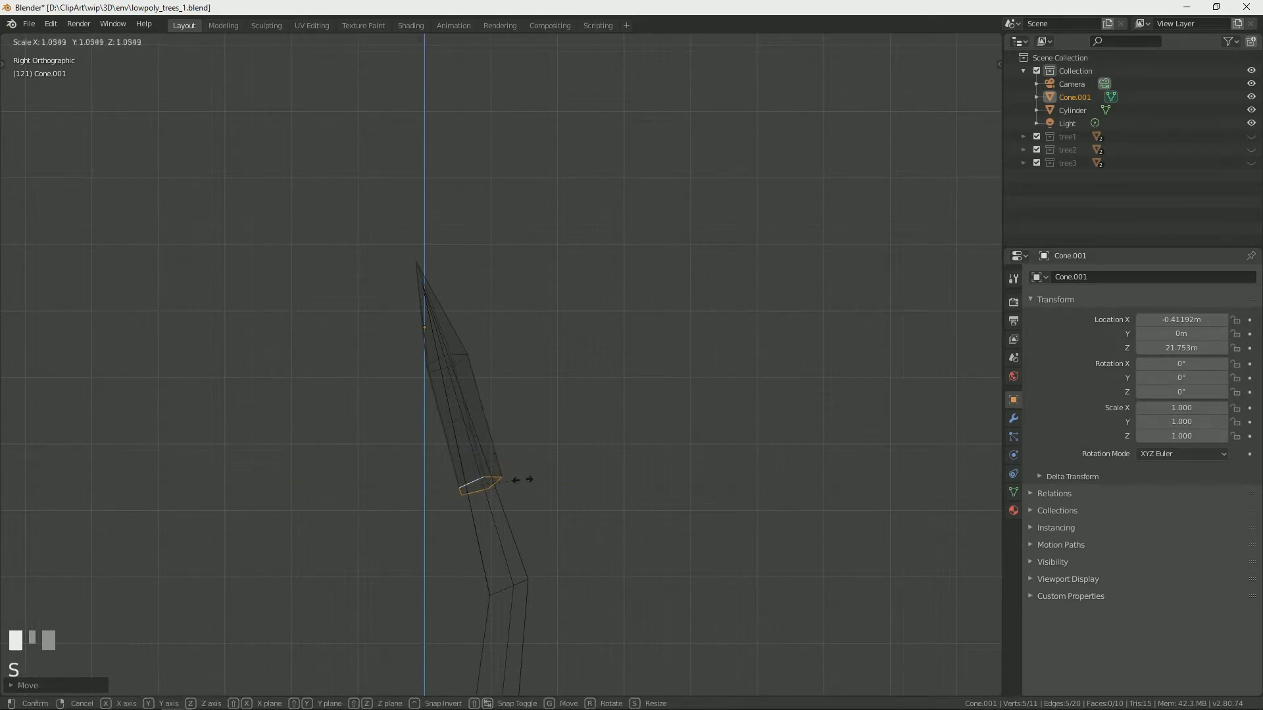
click(561, 467)
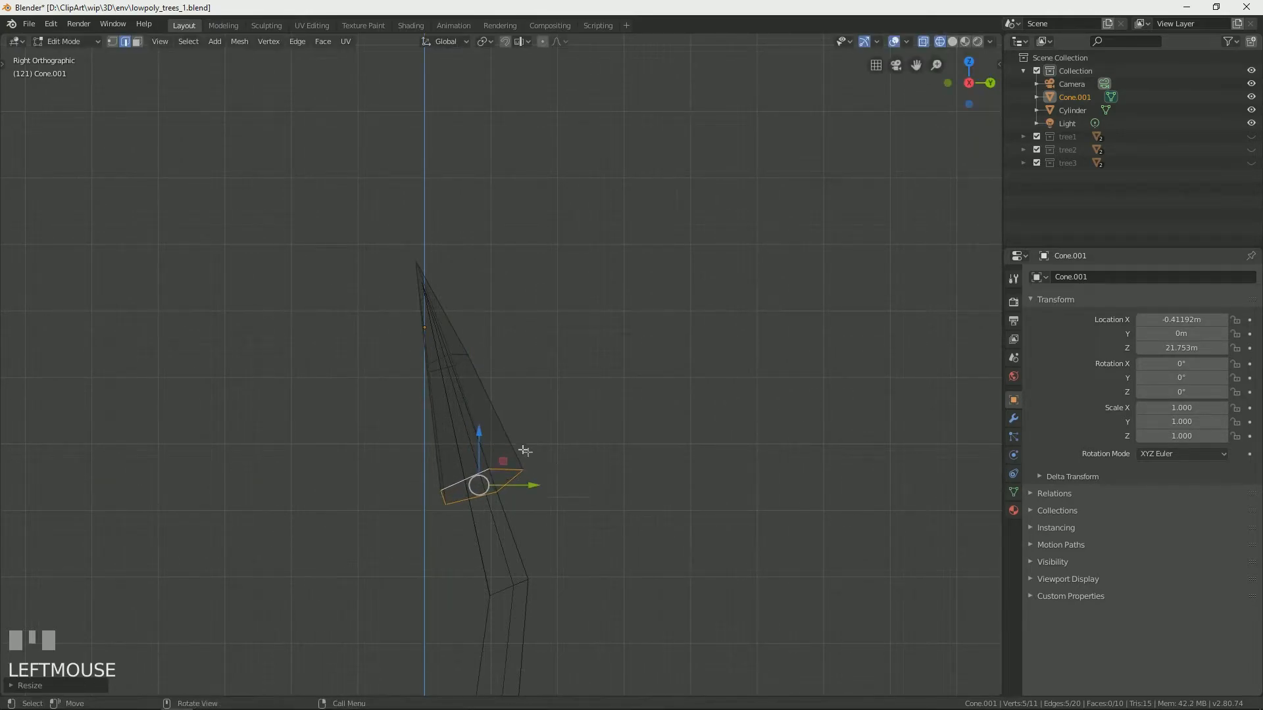
Refine the extruded ring in the side view by scaling it slightly, shifting it along Y and rotating it about 7 degrees
key(s)
click(503, 461)
drag(517, 486, 495, 487)
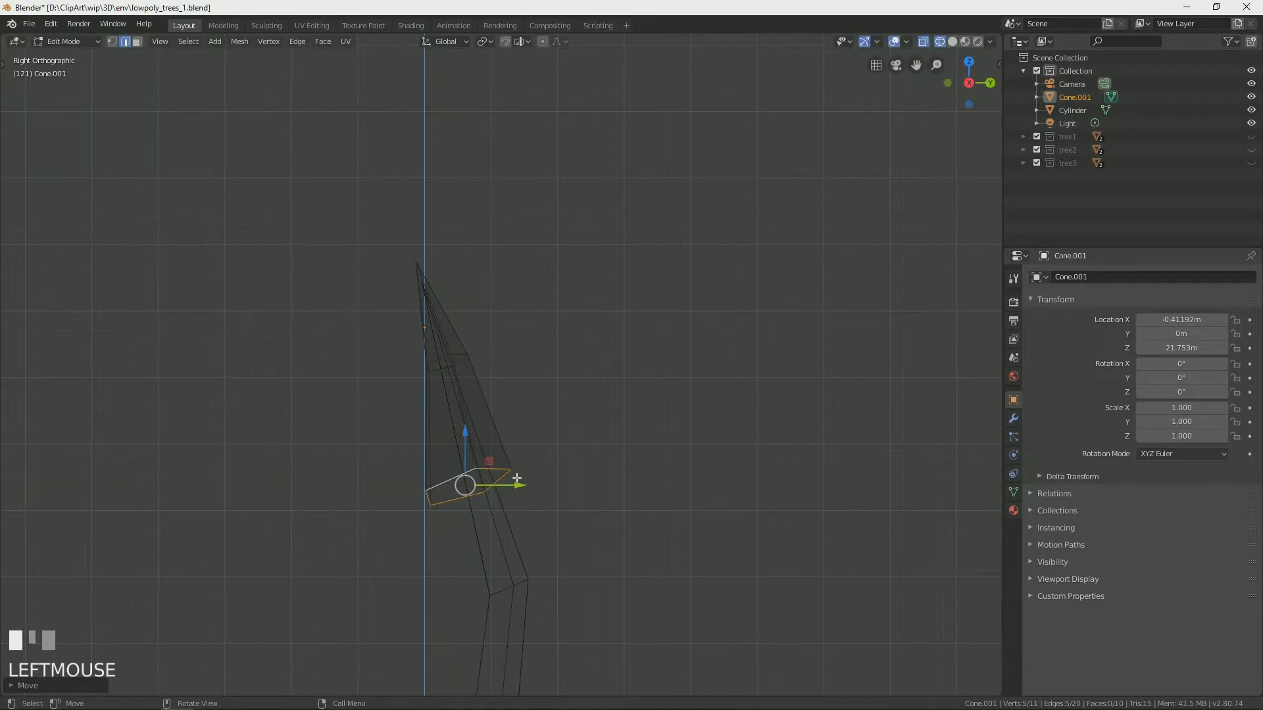
key(r)
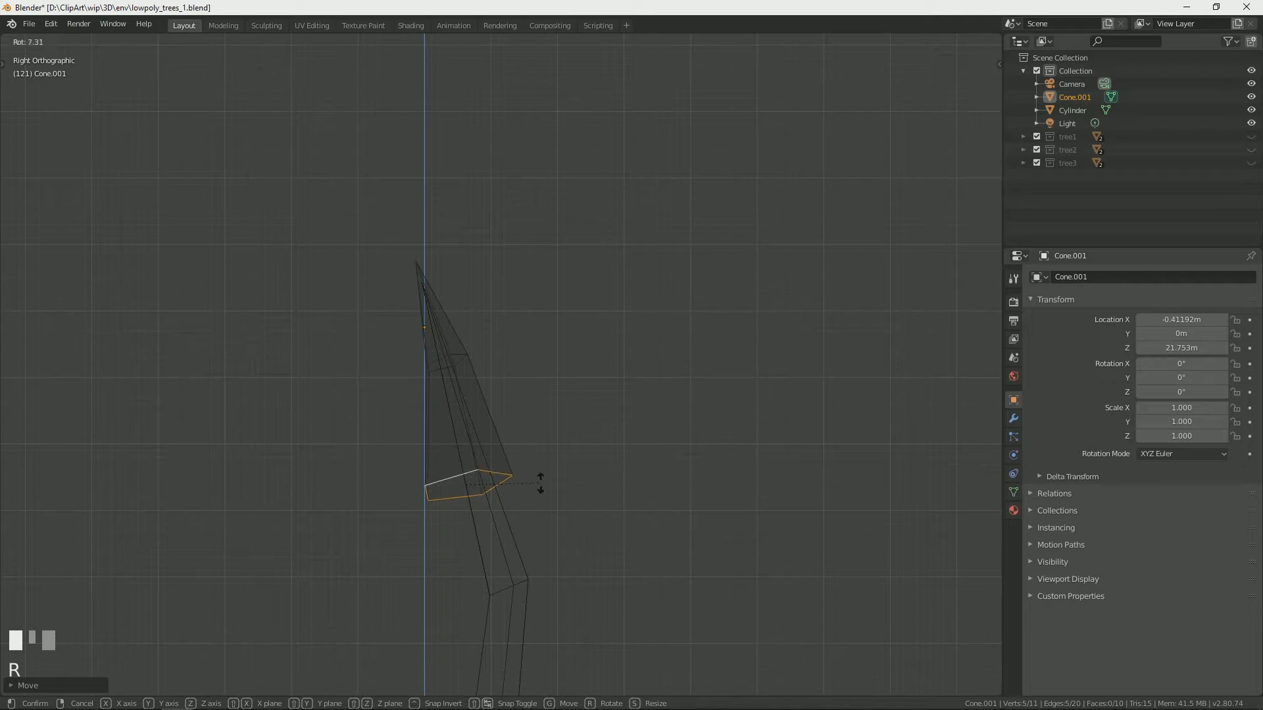
click(541, 483)
drag(505, 489, 509, 490)
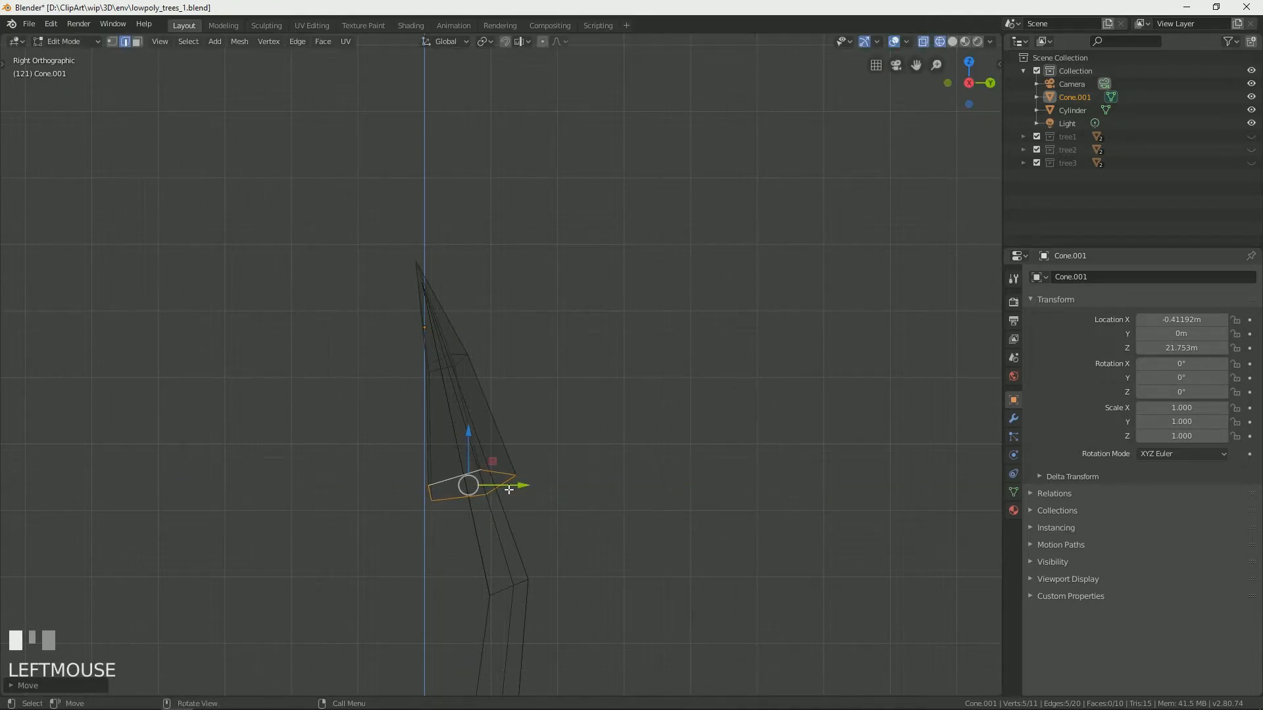
From the front view, adjust the extruded ring's X position, rotation and size around the trunk
key(KP_3)
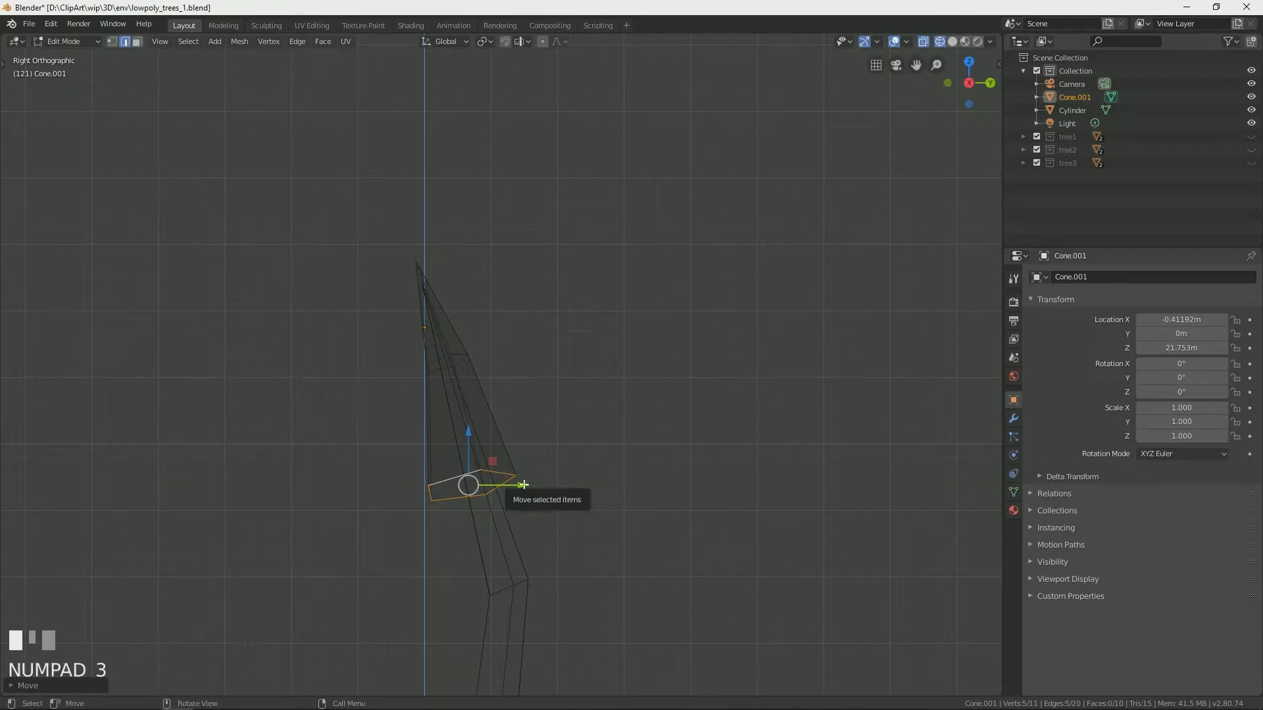
key(KP_1)
drag(558, 490, 586, 488)
key(r)
click(602, 493)
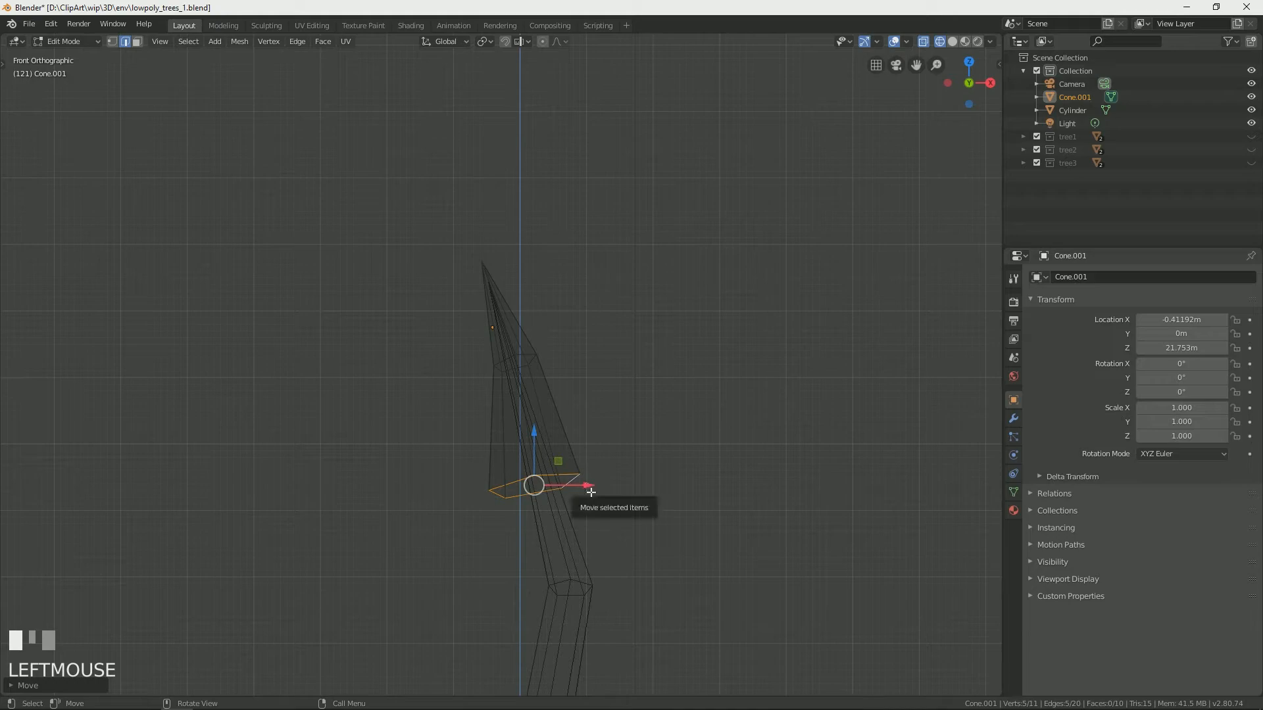
drag(588, 487, 596, 485)
key(s)
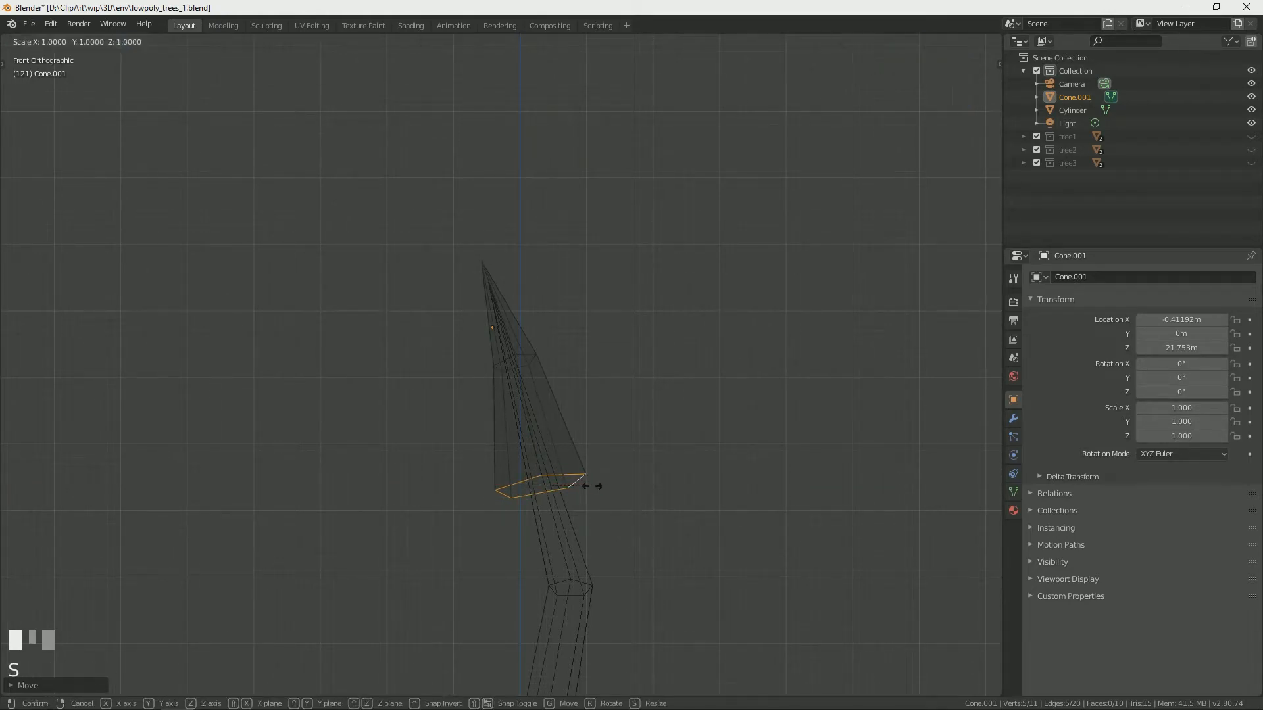
click(595, 485)
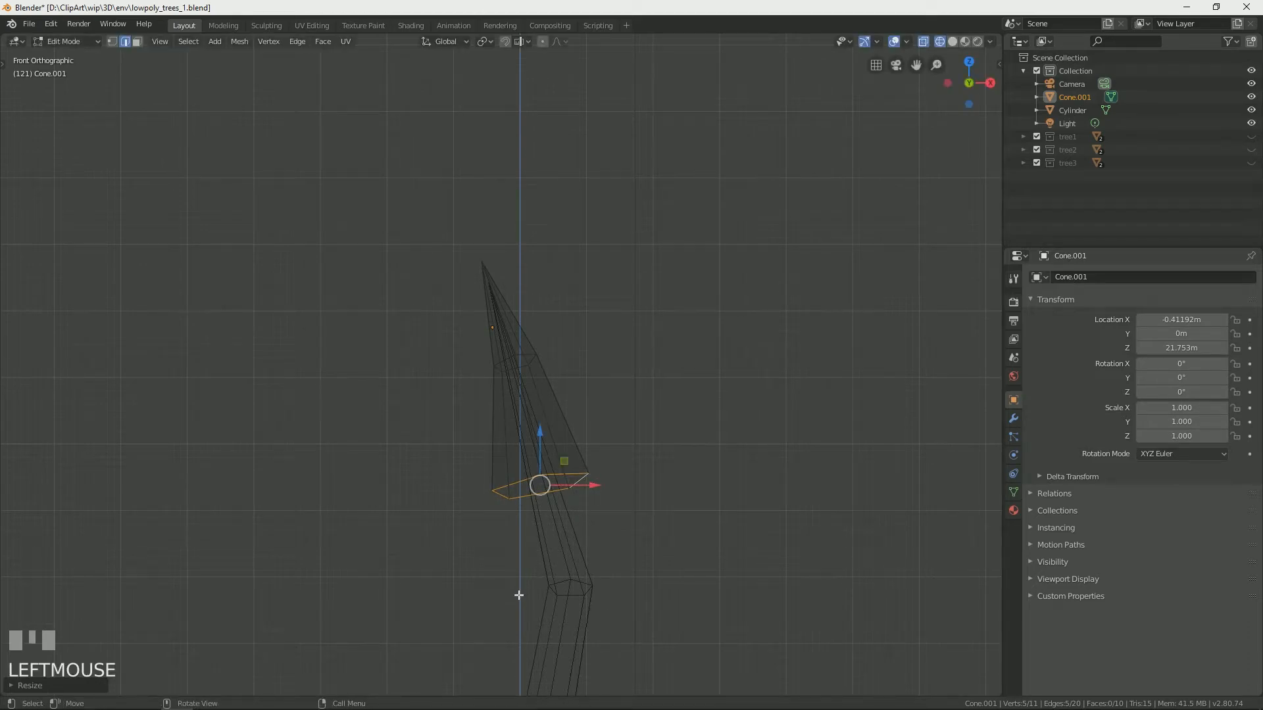
Extrude the single bottom edge on the ring's positive X side downward and outward
click(500, 586)
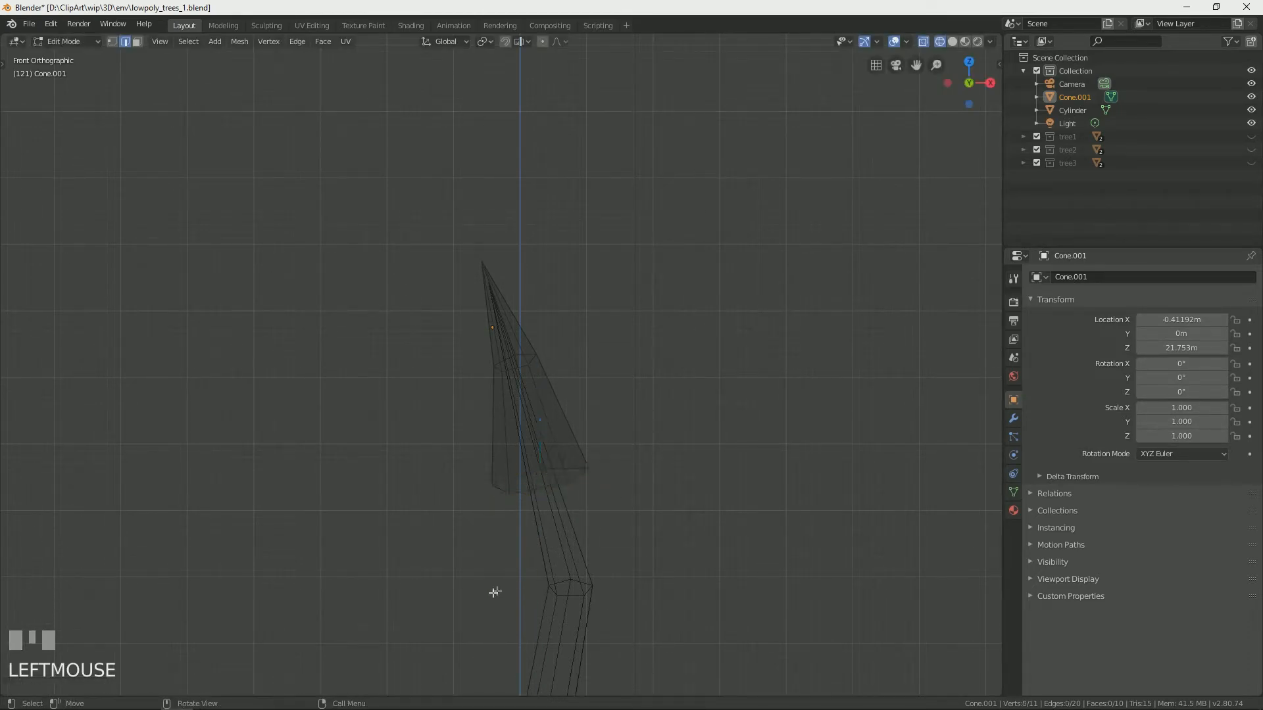
scroll(563, 554, up, 2)
scroll(592, 559, up, 1)
shift+middle_drag(620, 564, 598, 408)
click(594, 423)
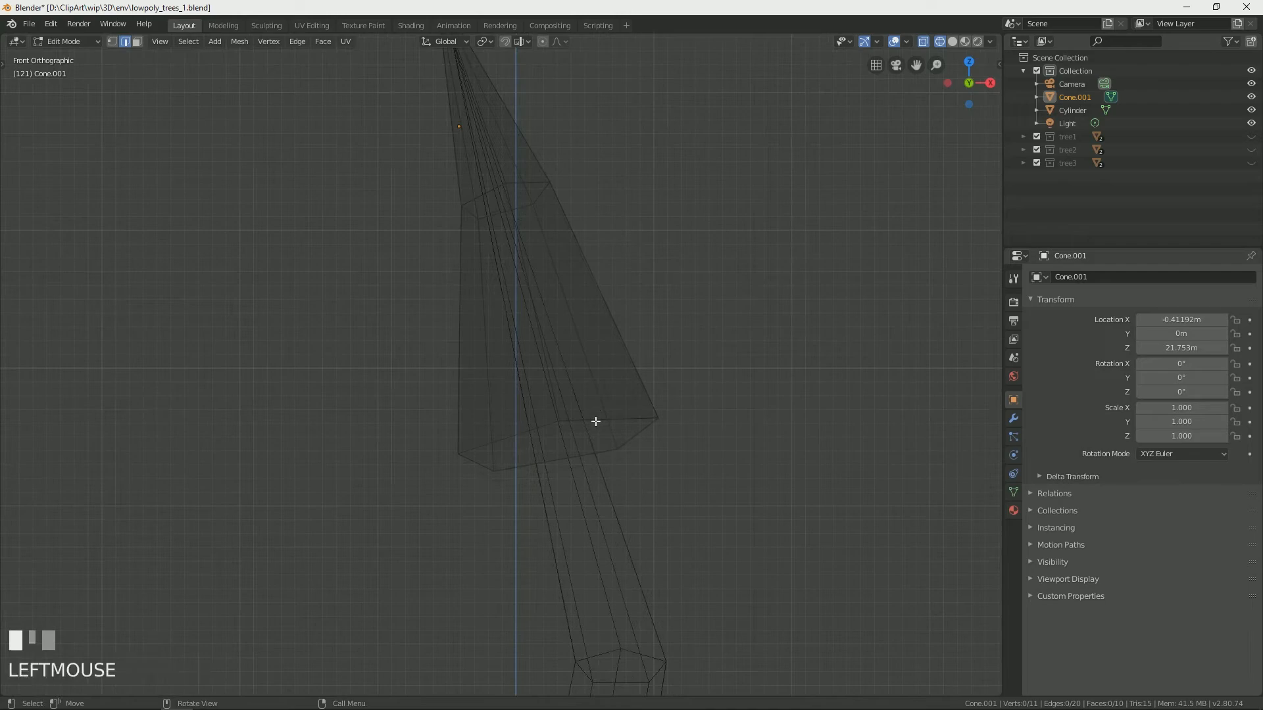
key(e)
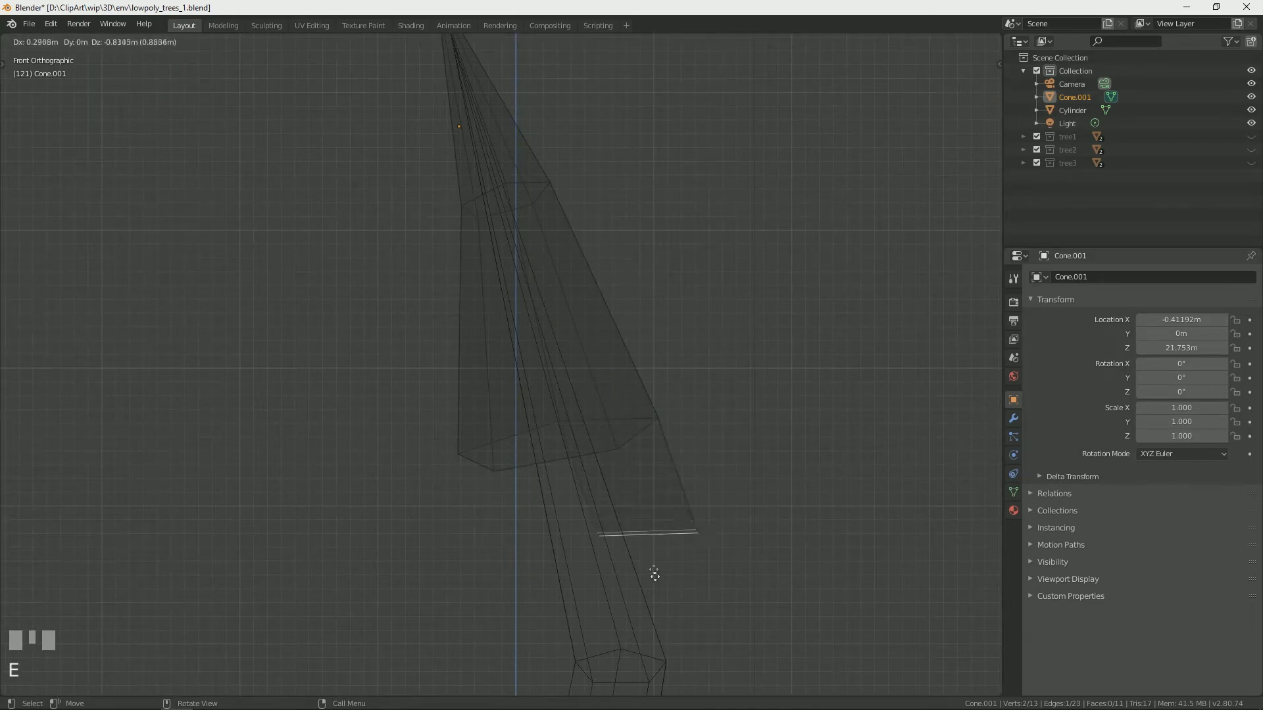
click(727, 684)
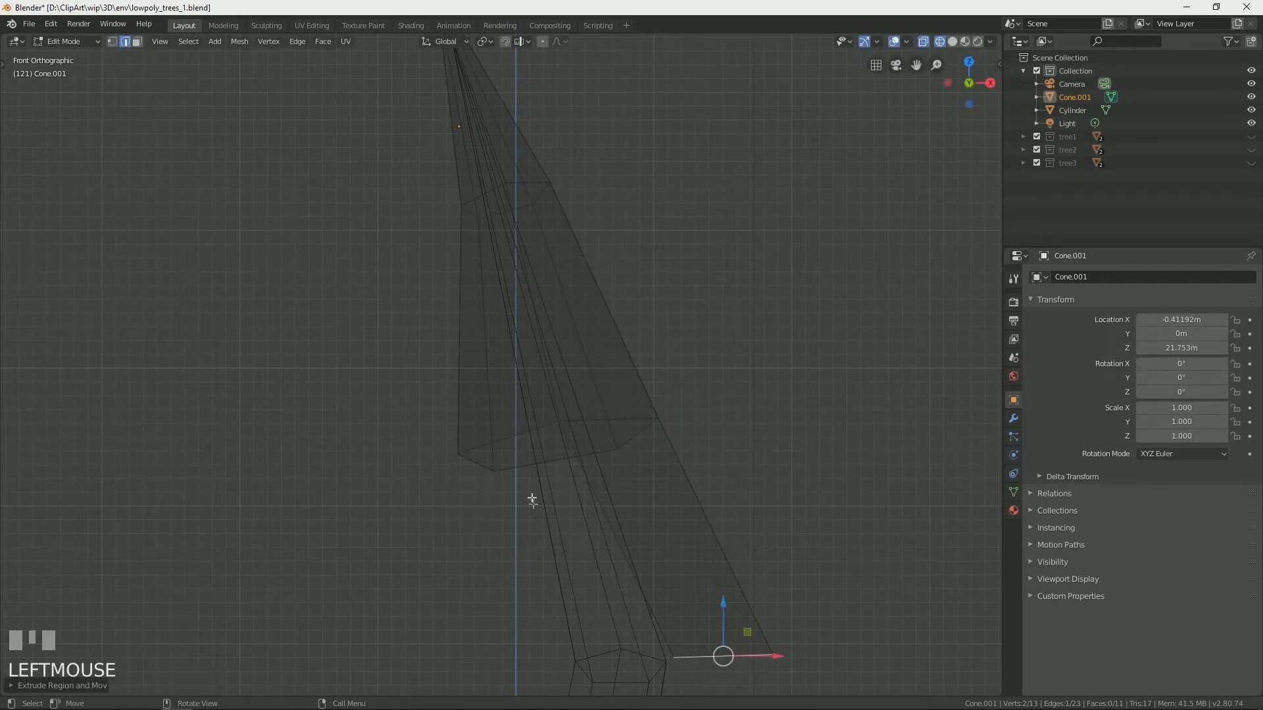
Extrude the foliage ring's four remaining bottom edges one by one downward and outward into separate flaps
click(523, 432)
key(e)
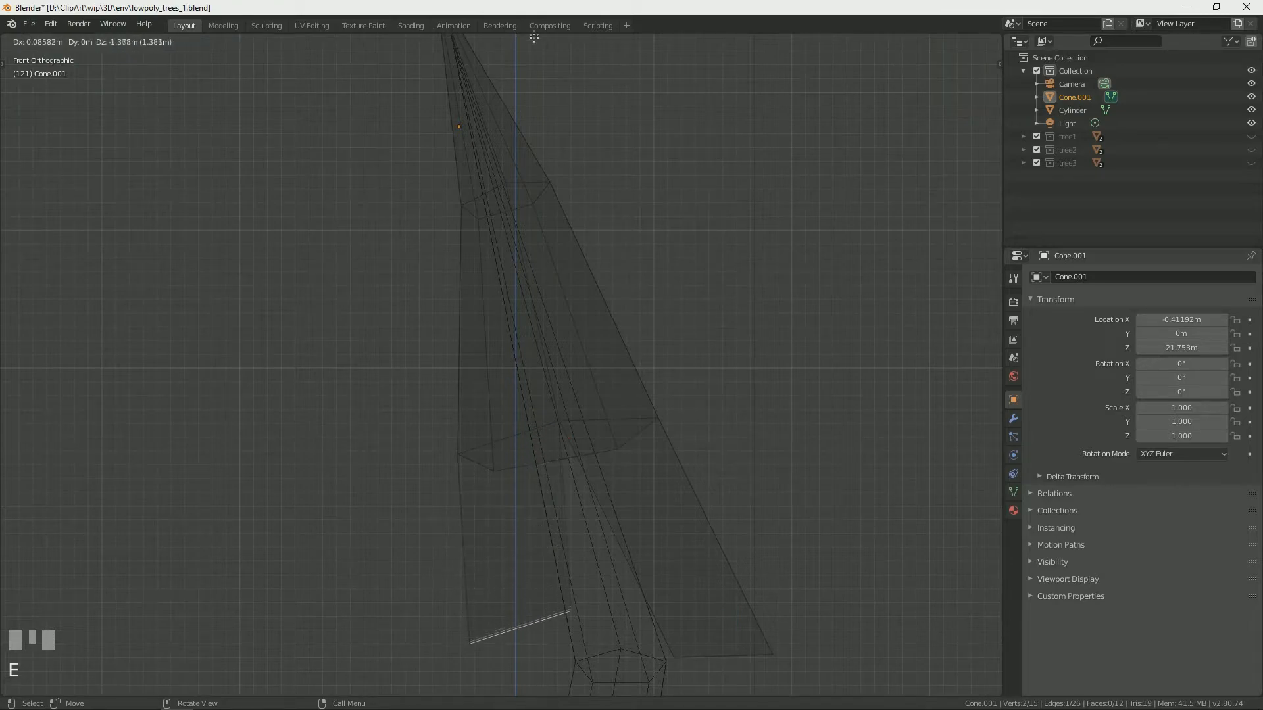
click(522, 84)
click(475, 457)
key(e)
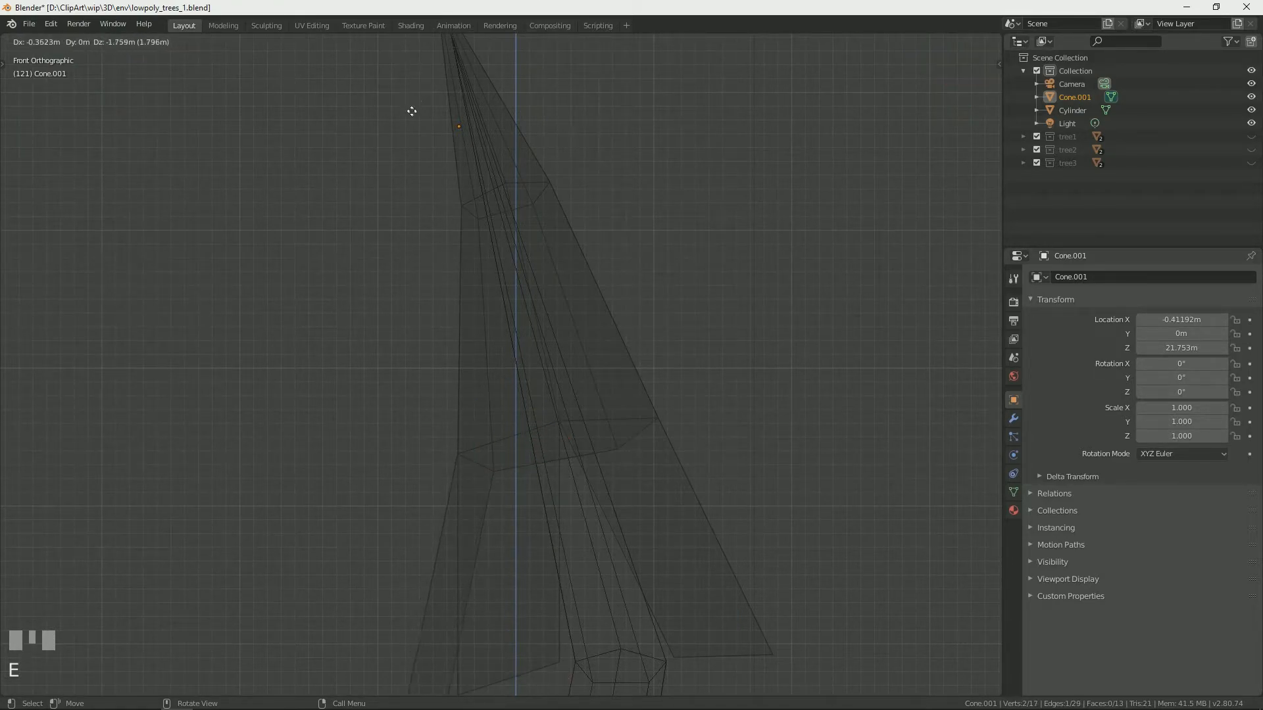
click(413, 112)
click(634, 425)
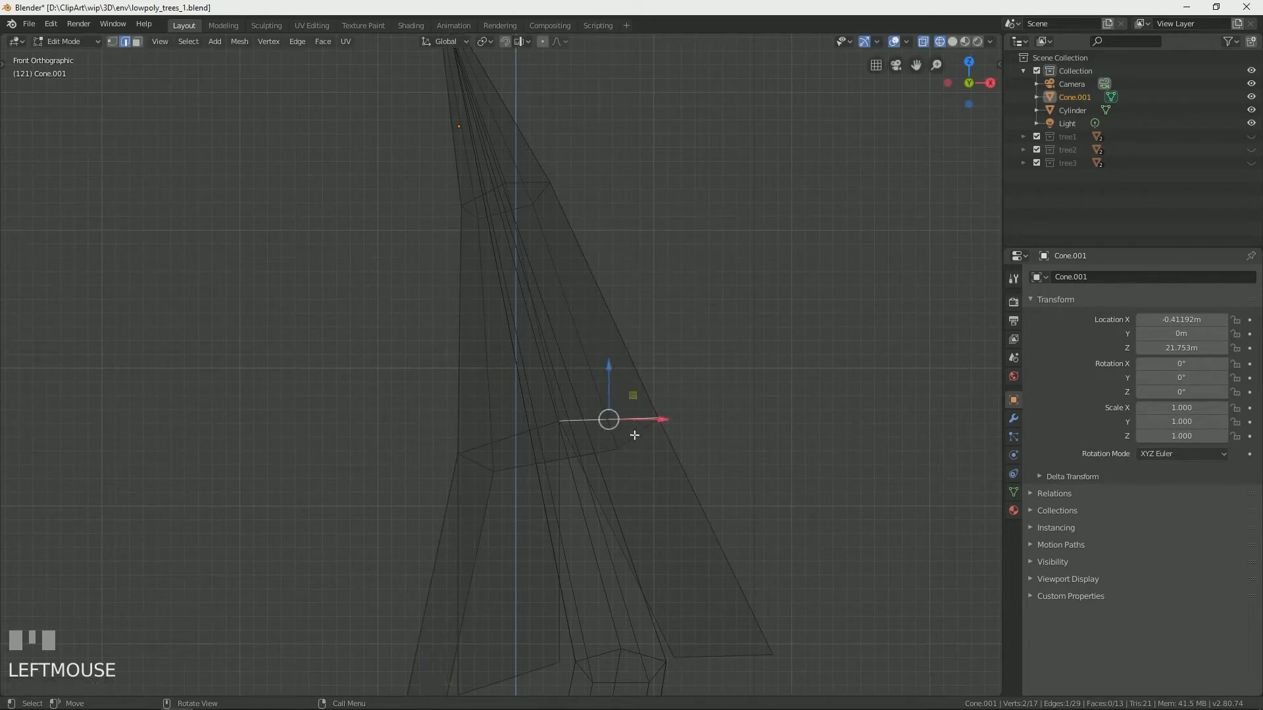
key(e)
click(715, 638)
click(556, 459)
key(e)
click(561, 682)
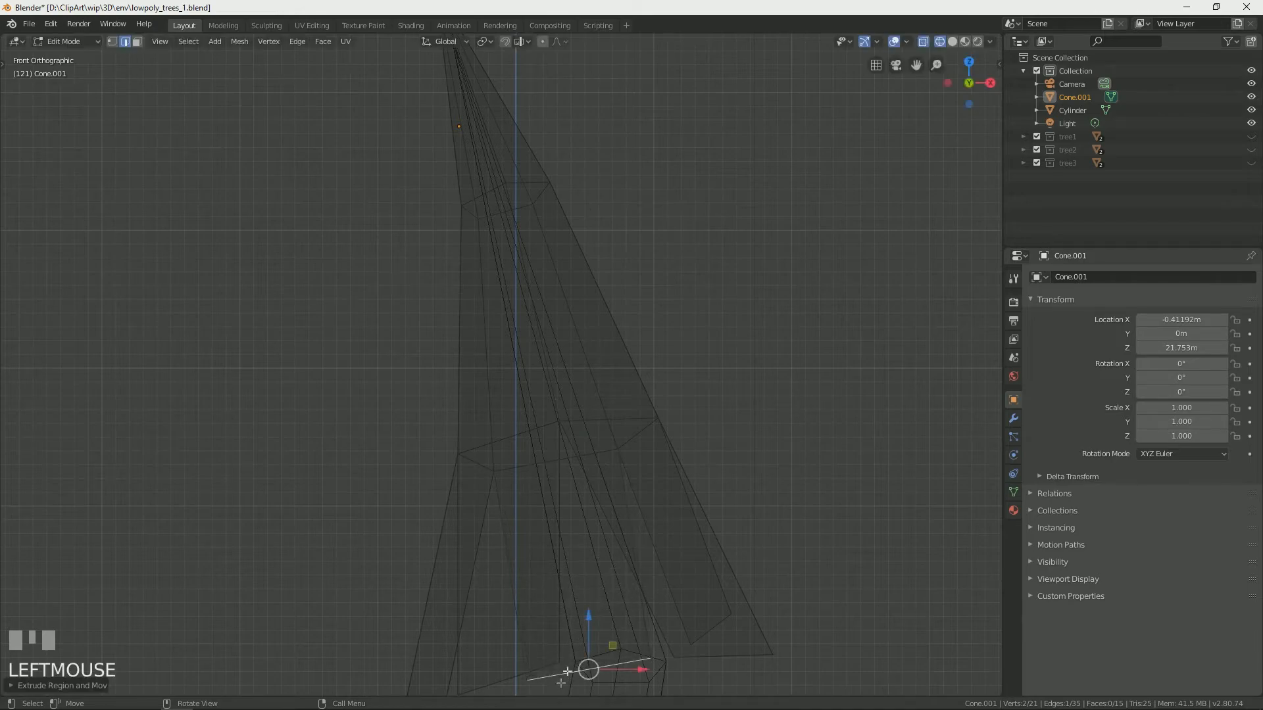
Move the bottom edge of the positive-Y flap outward, scale it to about 1.15 and fine-tune nearby flap edges along Y and X
middle_drag(633, 568, 426, 632)
scroll(440, 574, down, 4)
middle_drag(440, 575, 403, 471)
click(412, 450)
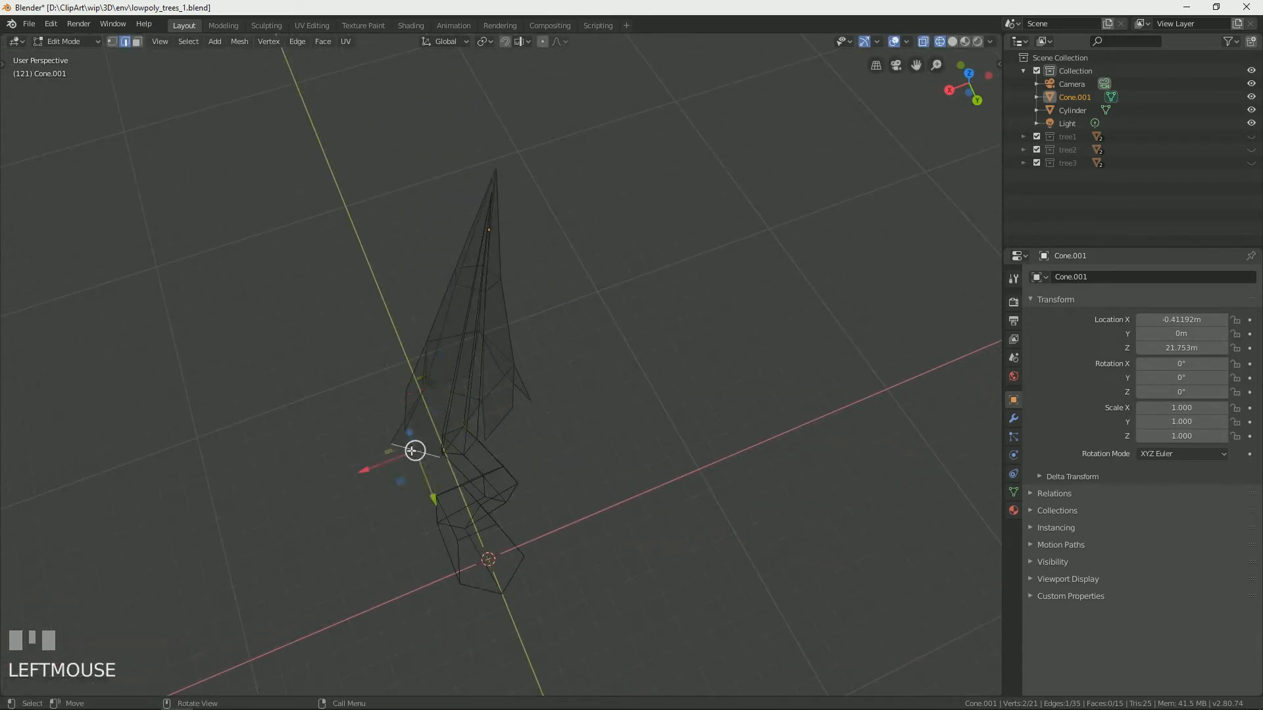
mouse_move(387, 467)
mouse_down()
mouse_move(417, 465)
mouse_move(448, 511)
mouse_move(379, 484)
mouse_up()
key(s)
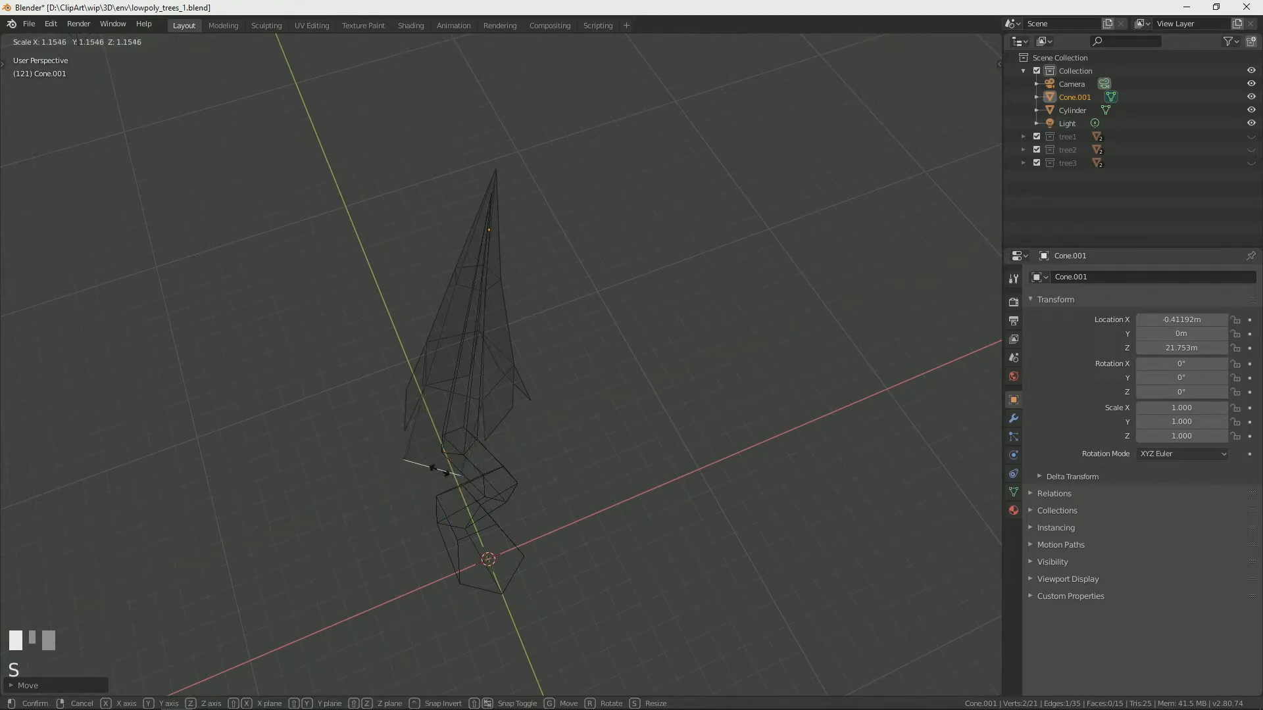
key(Return)
middle_drag(432, 471, 442, 409)
middle_drag(416, 495, 399, 410)
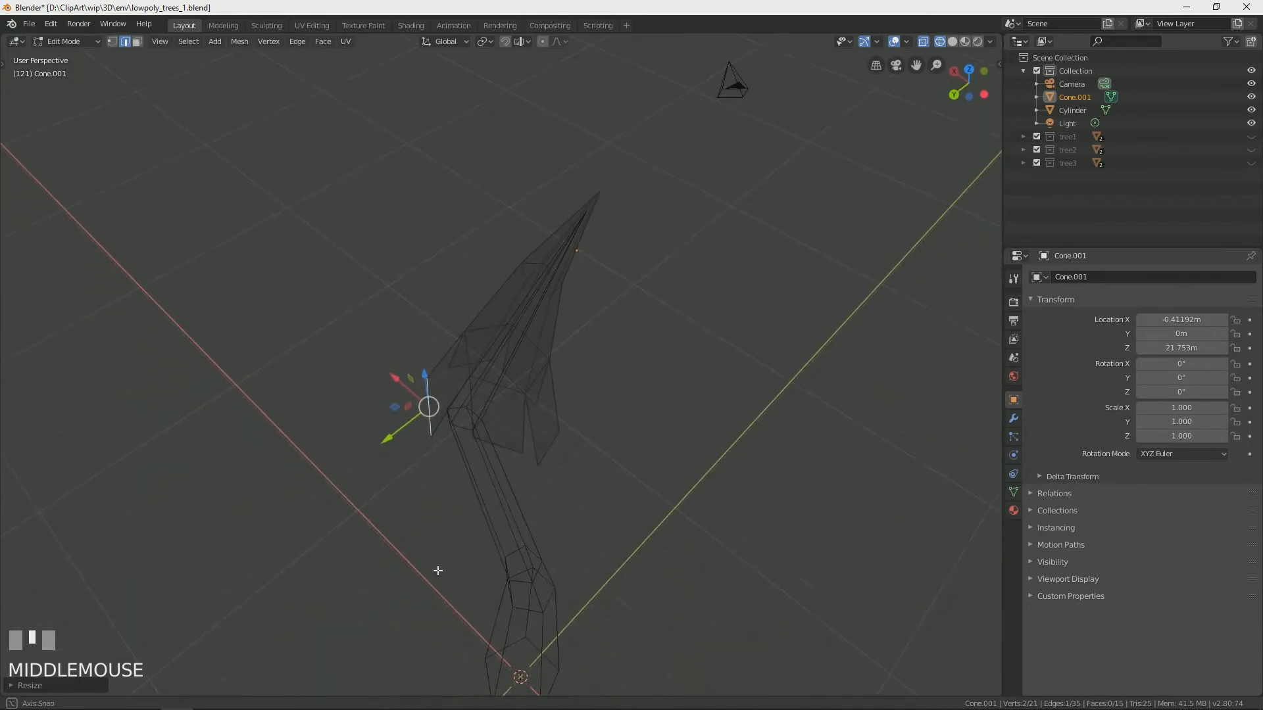
drag(399, 425, 409, 416)
middle_drag(428, 394, 515, 538)
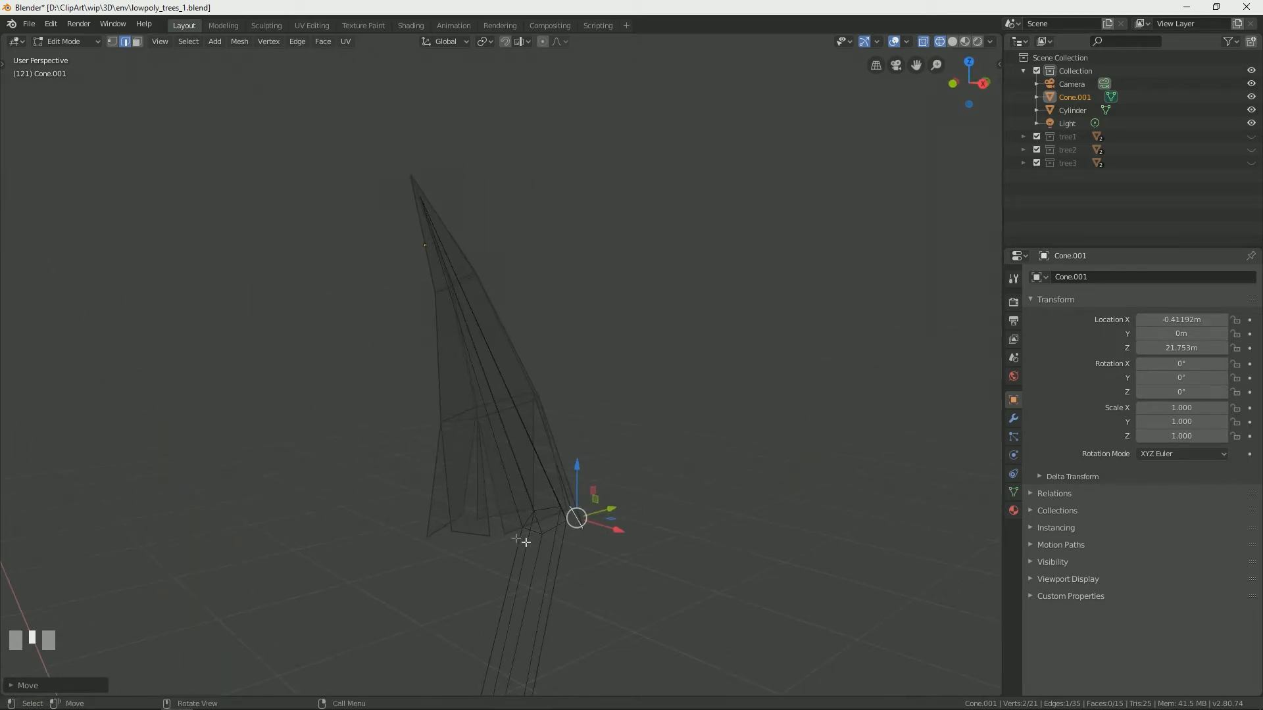
drag(621, 529, 625, 509)
Shift the bottom edge of the next flap outward around the trunk and adjust its scale
middle_drag(513, 540, 592, 574)
click(592, 490)
drag(620, 492, 634, 492)
middle_drag(623, 510, 657, 454)
drag(673, 495, 665, 499)
middle_drag(659, 503, 494, 522)
key(s)
click(530, 541)
Move the bottom edge of the negative-Y flap along the Y axis and scale it up slightly
click(538, 534)
drag(494, 522, 444, 525)
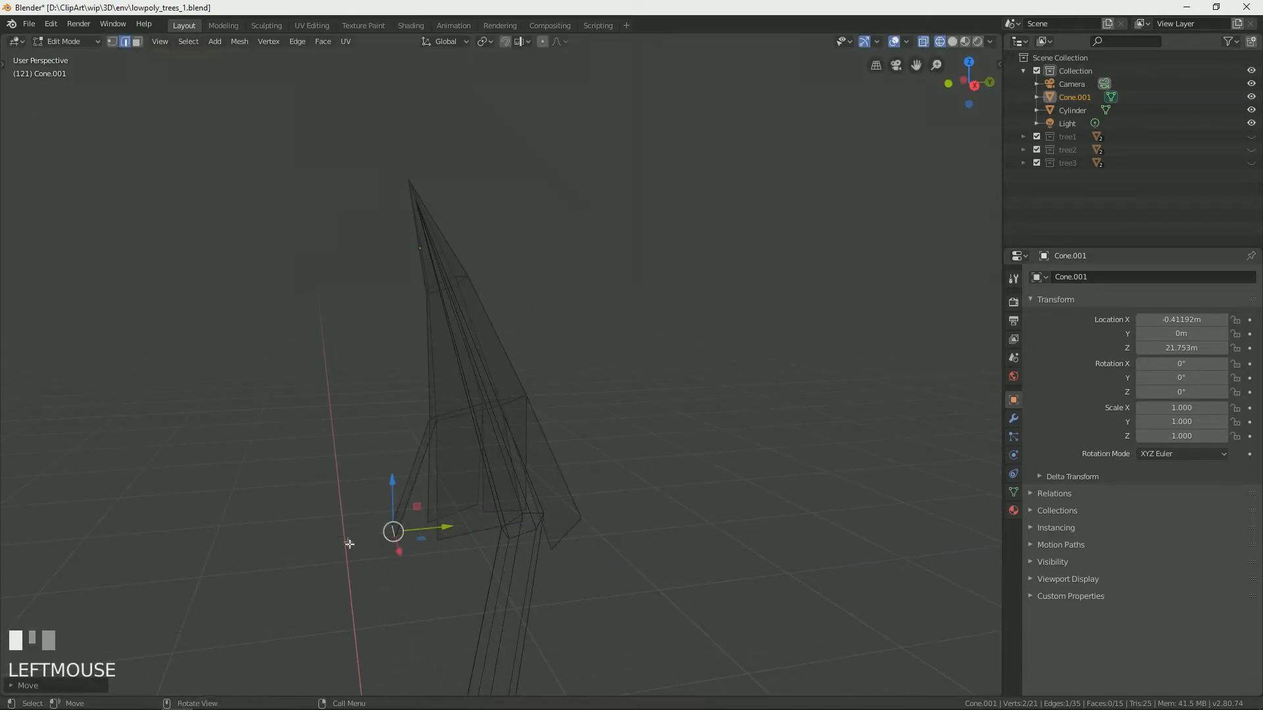
middle_drag(444, 525, 532, 590)
key(s)
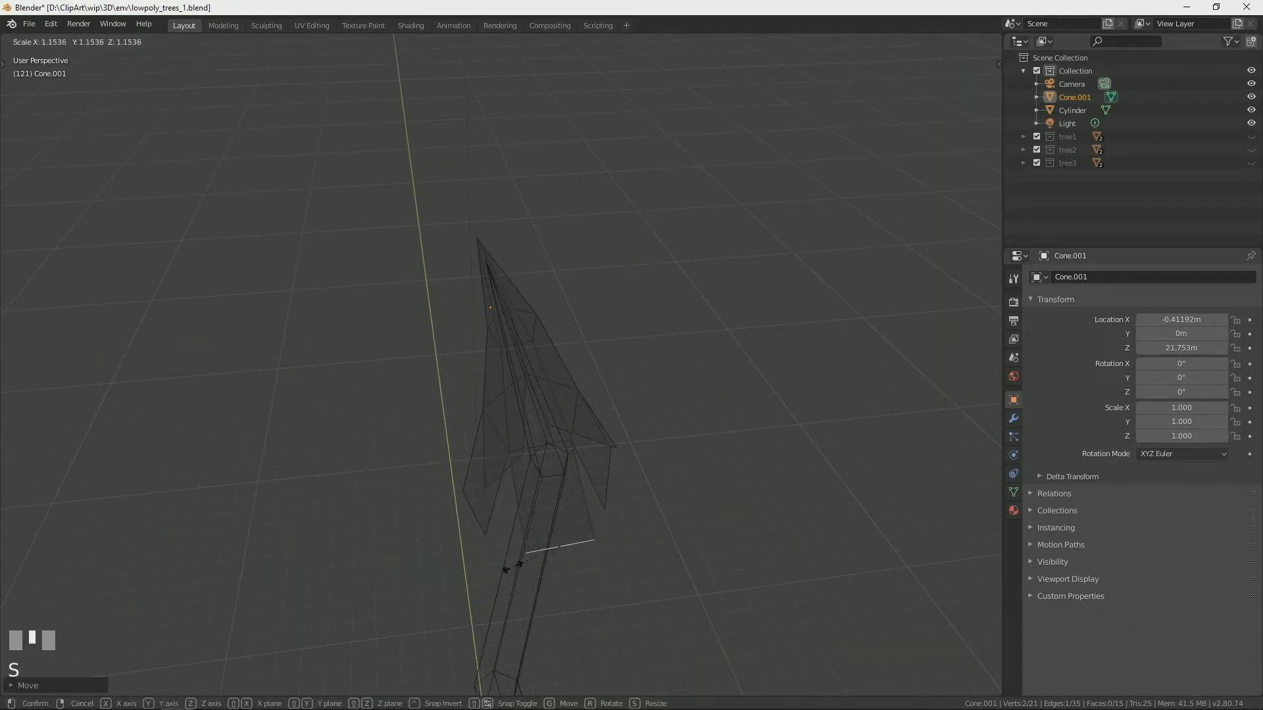
click(498, 569)
Select the bottom edge of the flap beside the trunk and scale it down so the flap tapers
middle_drag(498, 569, 546, 519)
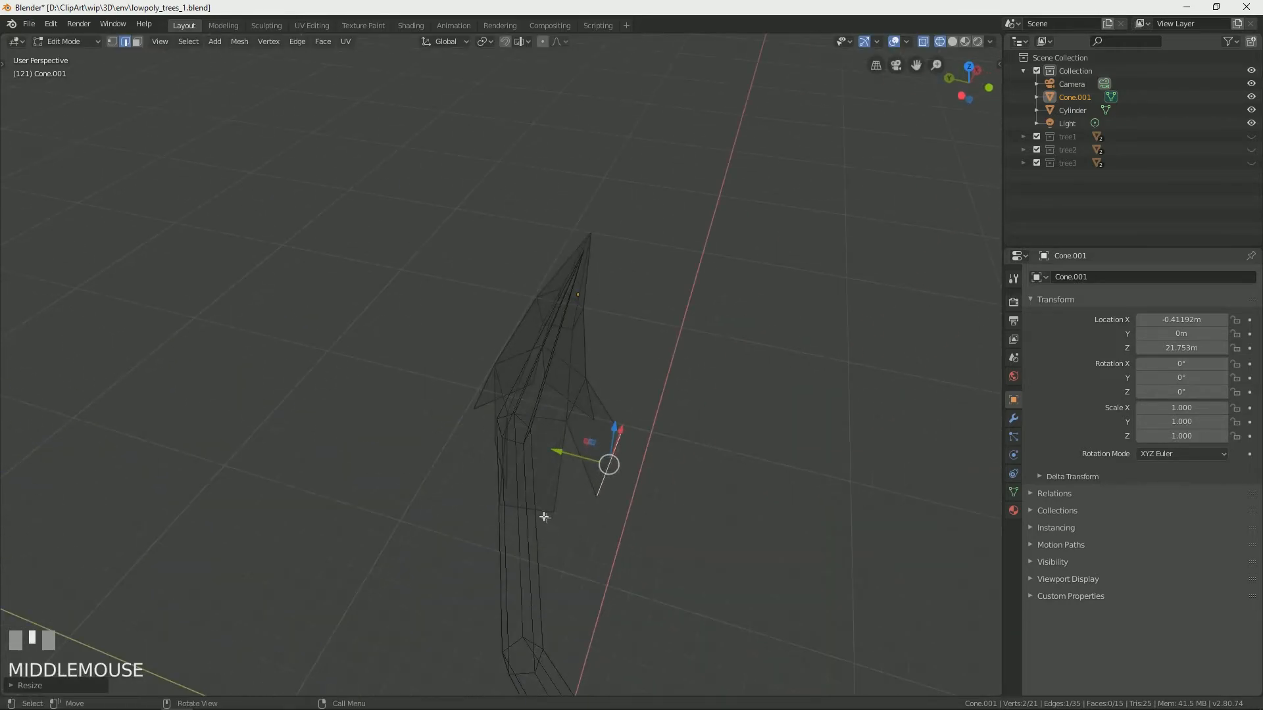
click(526, 510)
key(s)
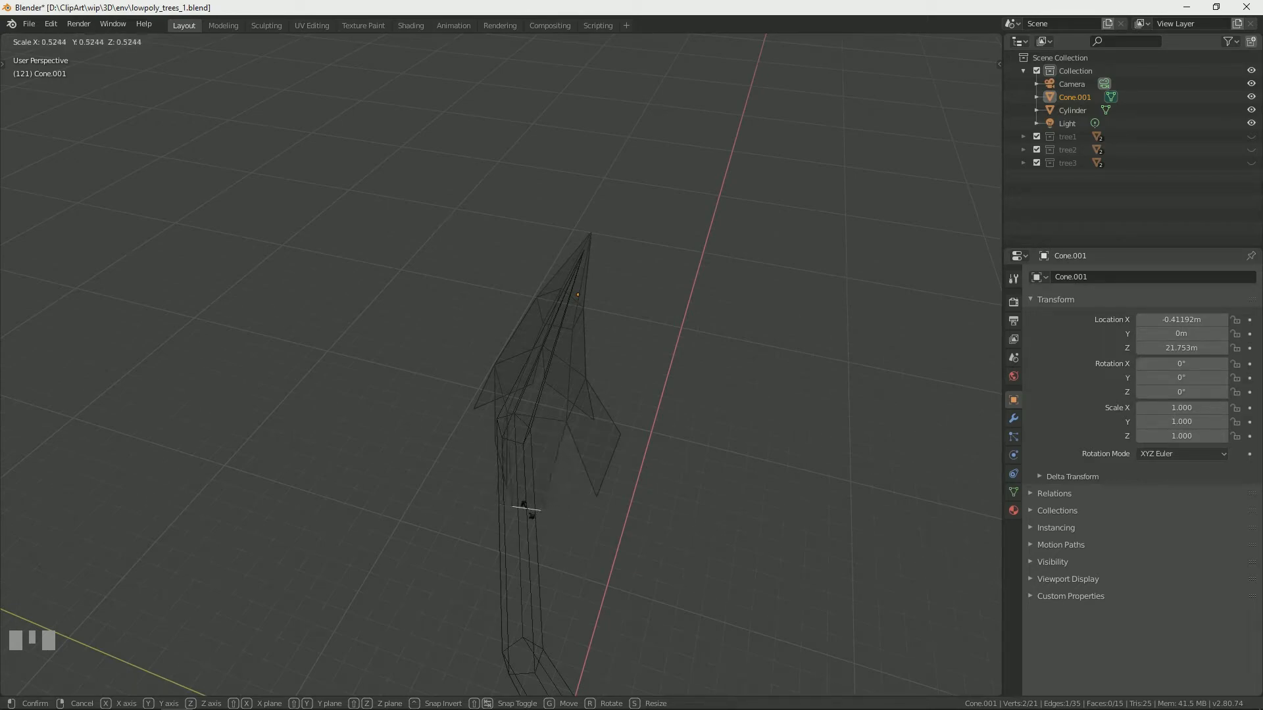
click(538, 512)
Reposition the bottom edge of the positive-Y flap, scale it down slightly and lower it along Z
middle_drag(538, 511, 528, 536)
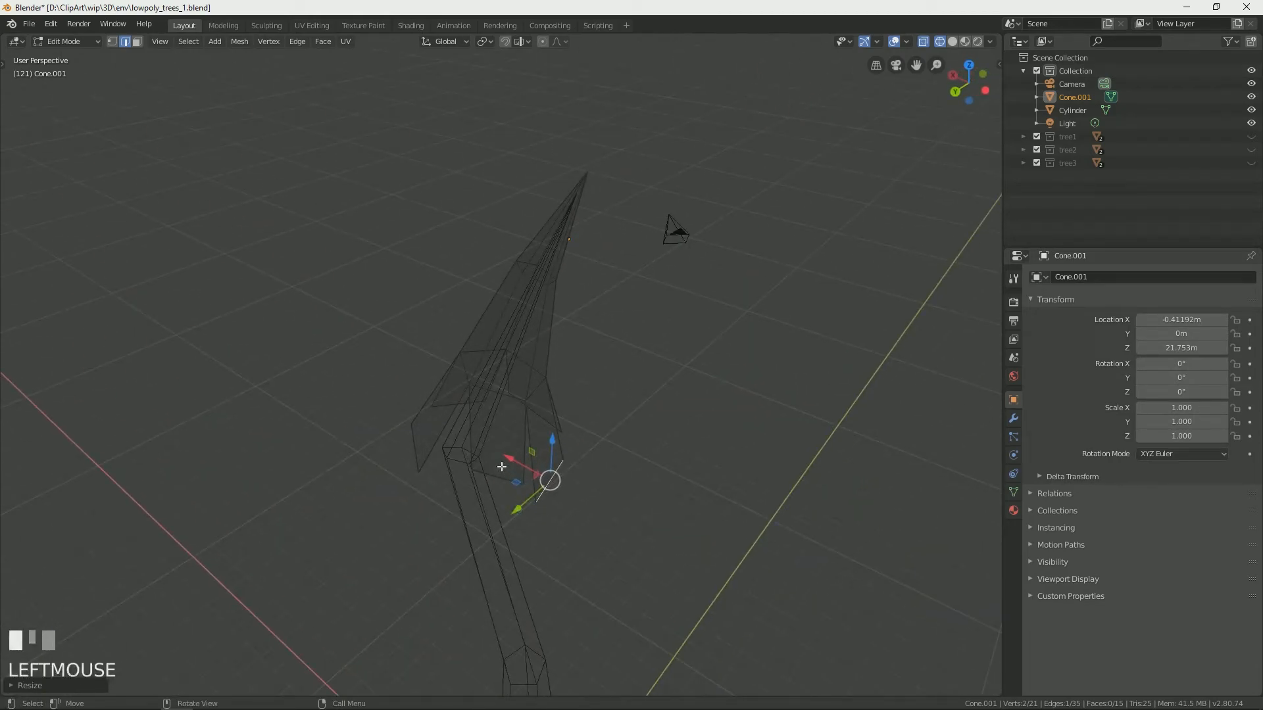
key(s)
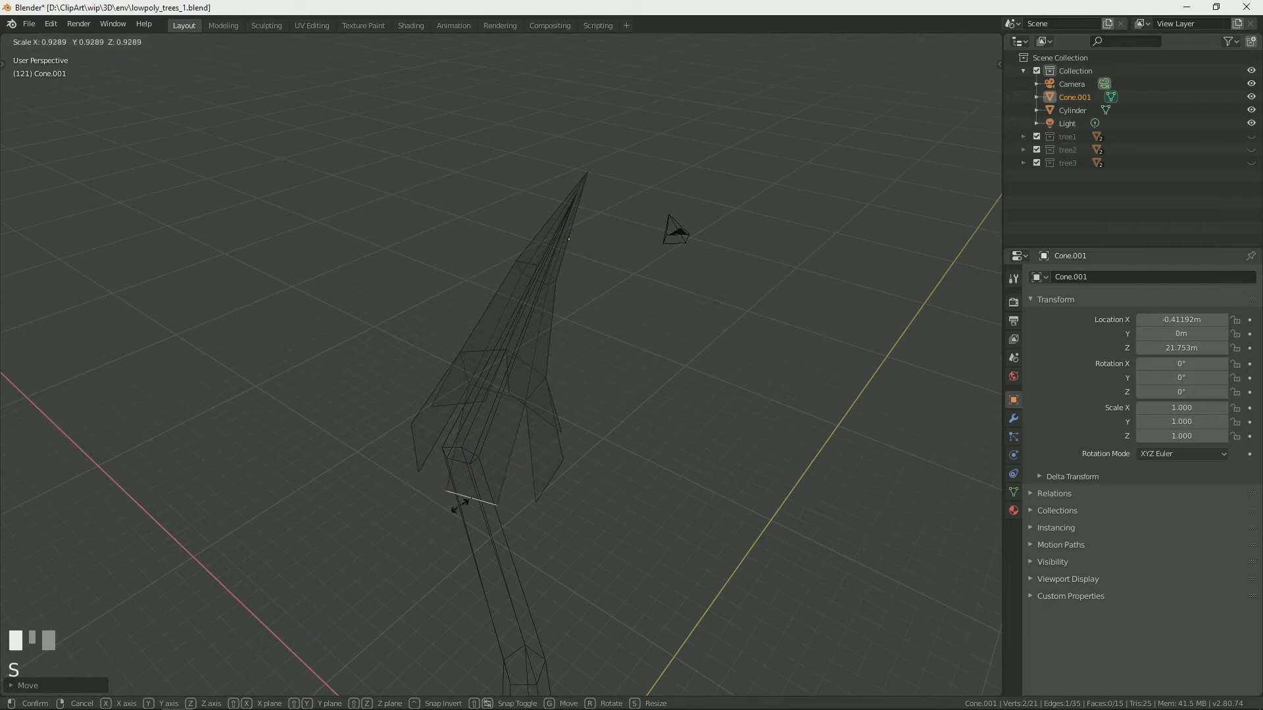
click(449, 505)
middle_drag(449, 505, 365, 450)
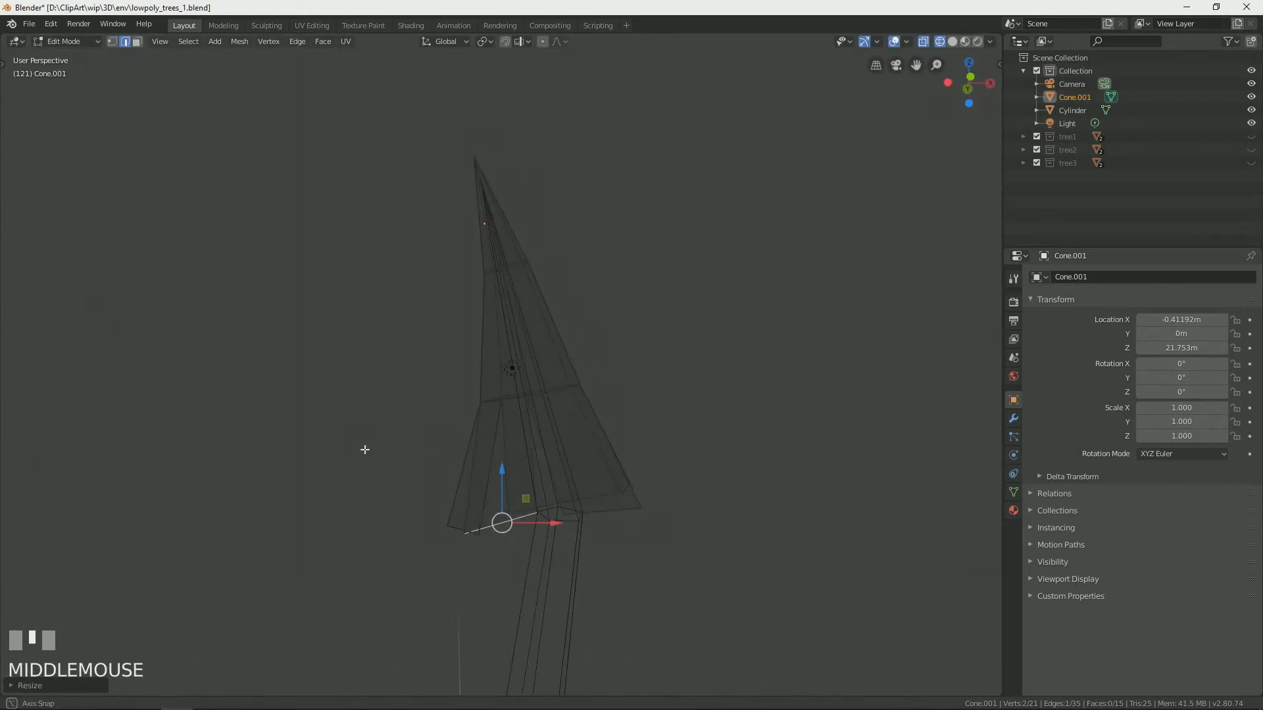
drag(465, 494, 465, 506)
Move the bottom edge of the positive-X flap outward along X and raise it slightly along Z
middle_drag(605, 544, 566, 546)
scroll(677, 552, down, 4)
click(657, 539)
scroll(605, 530, down, 5)
scroll(540, 453, up, 6)
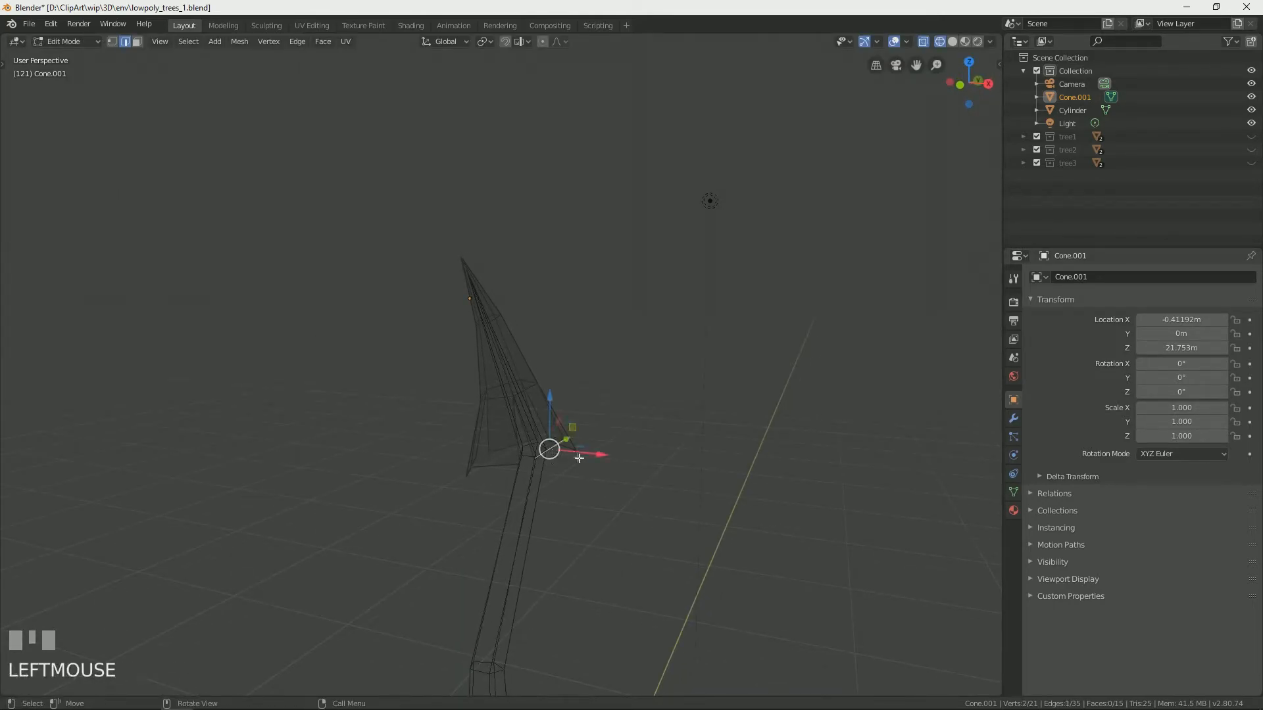
drag(584, 456, 590, 454)
drag(558, 412, 555, 404)
Raise the bottom edges of two flaps slightly along Z to vary their heights
middle_drag(512, 436, 440, 425)
drag(432, 409, 430, 402)
click(535, 464)
drag(517, 431, 518, 422)
Fine-tune the positions of the remaining flap edges around the trunk and clear the selection
middle_drag(559, 456, 497, 519)
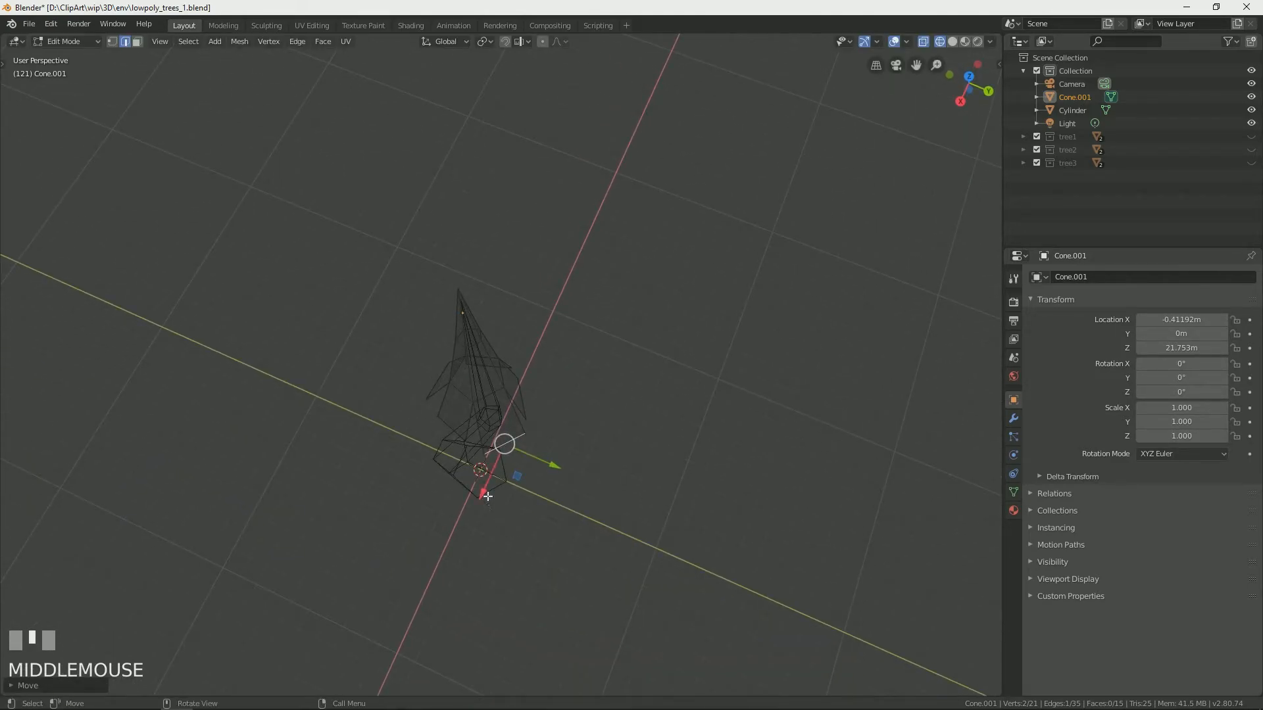
click(487, 496)
middle_drag(572, 494, 515, 440)
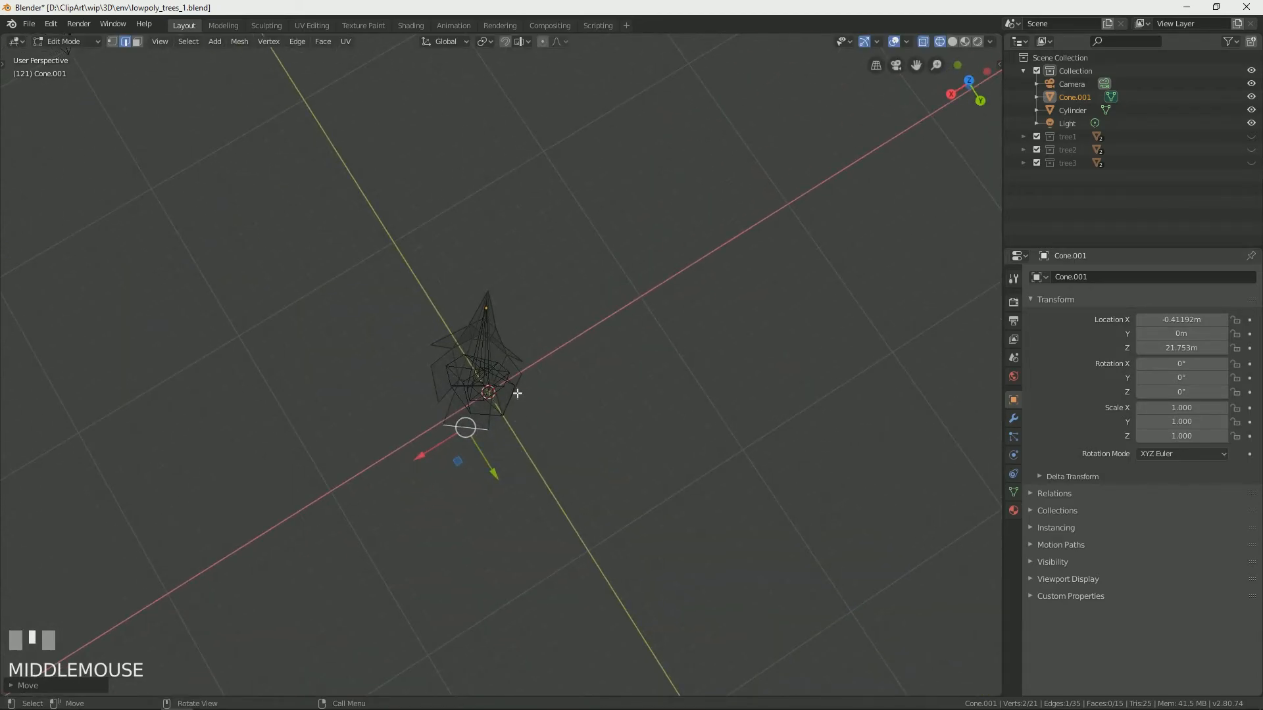
drag(512, 396, 527, 400)
middle_drag(527, 400, 421, 276)
middle_drag(671, 478, 569, 420)
drag(574, 425, 575, 429)
middle_drag(574, 428, 618, 431)
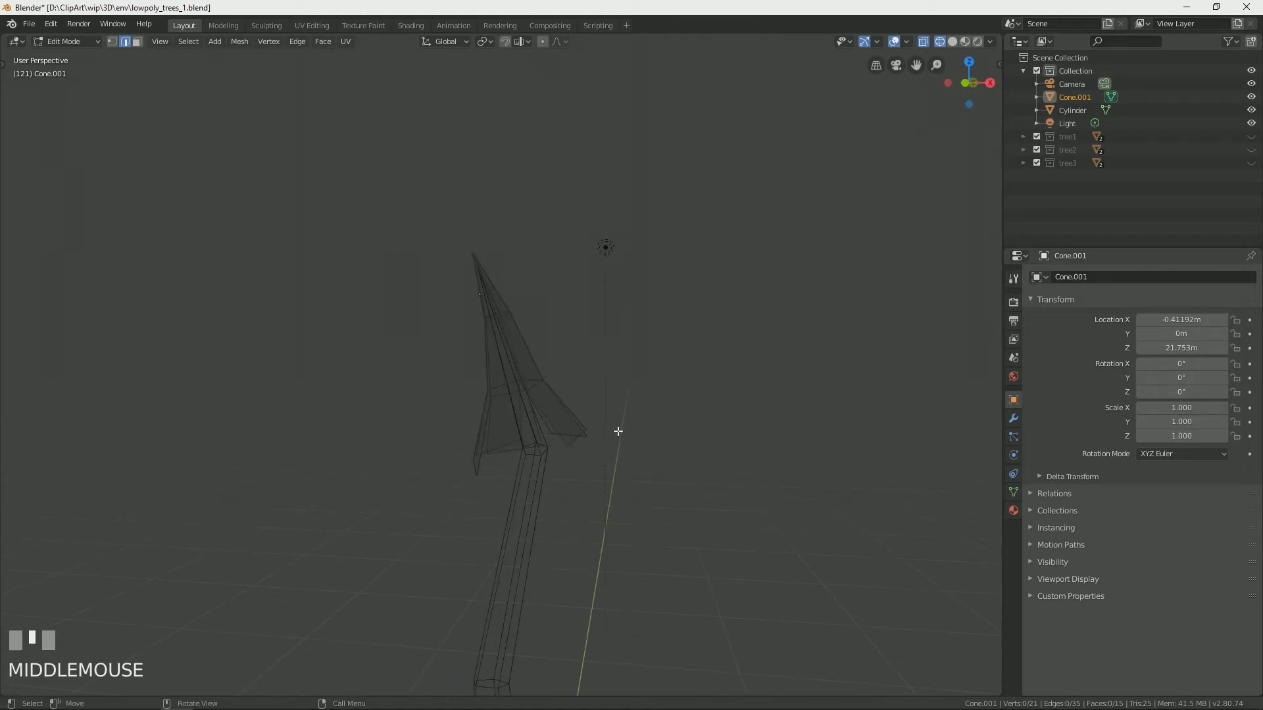
Leave mesh editing, copy and paste the foliage cone, and lower Cone.001 along Z to 18.073 m
click(1072, 110)
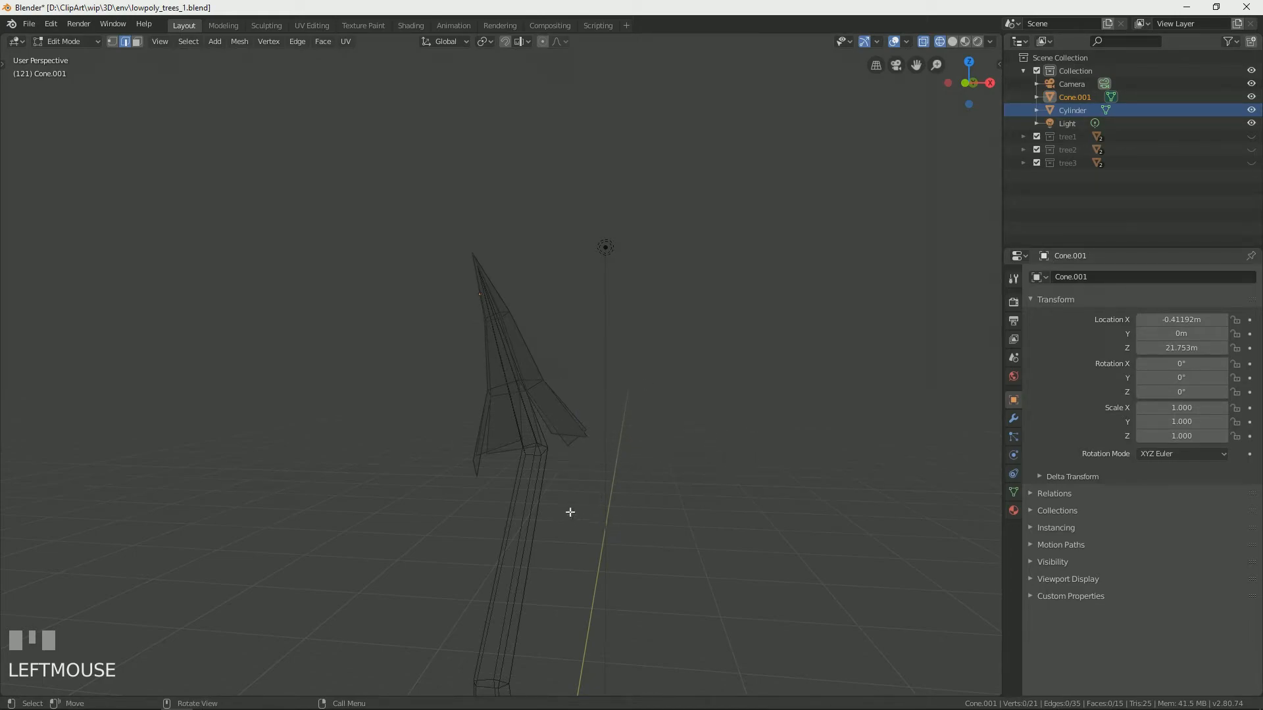
key(Tab)
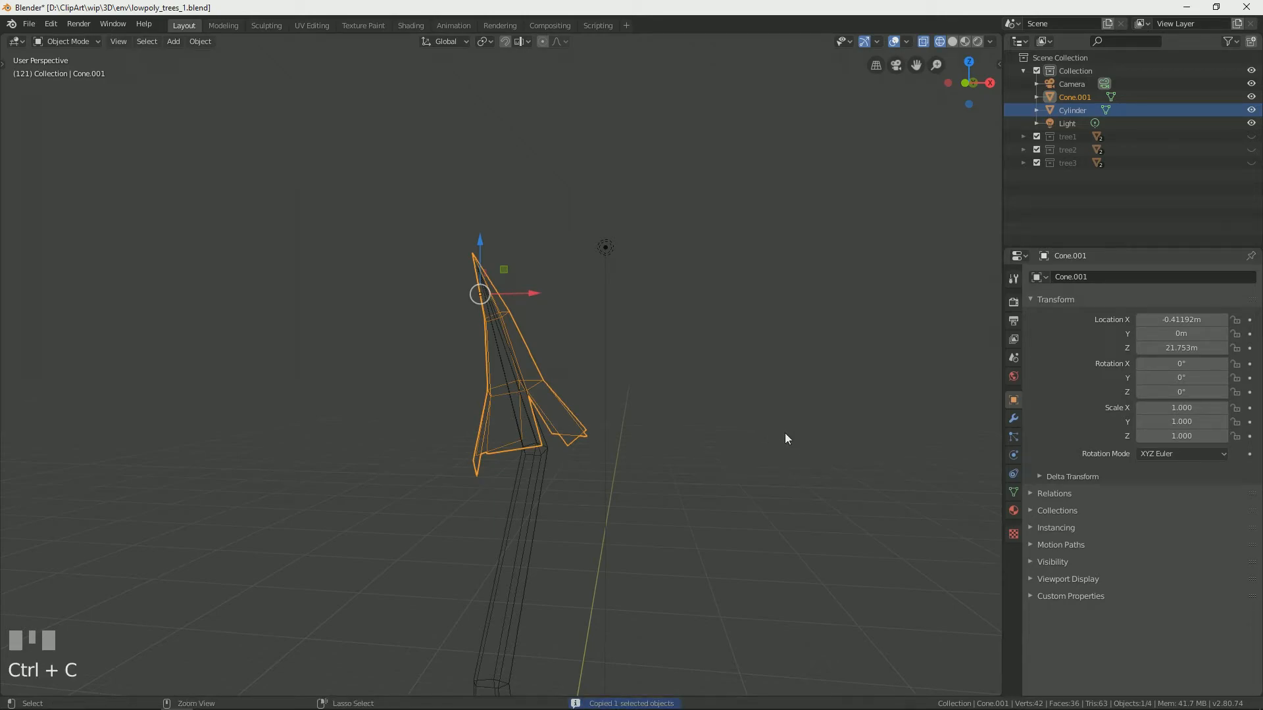
key(ctrl+v)
click(469, 369)
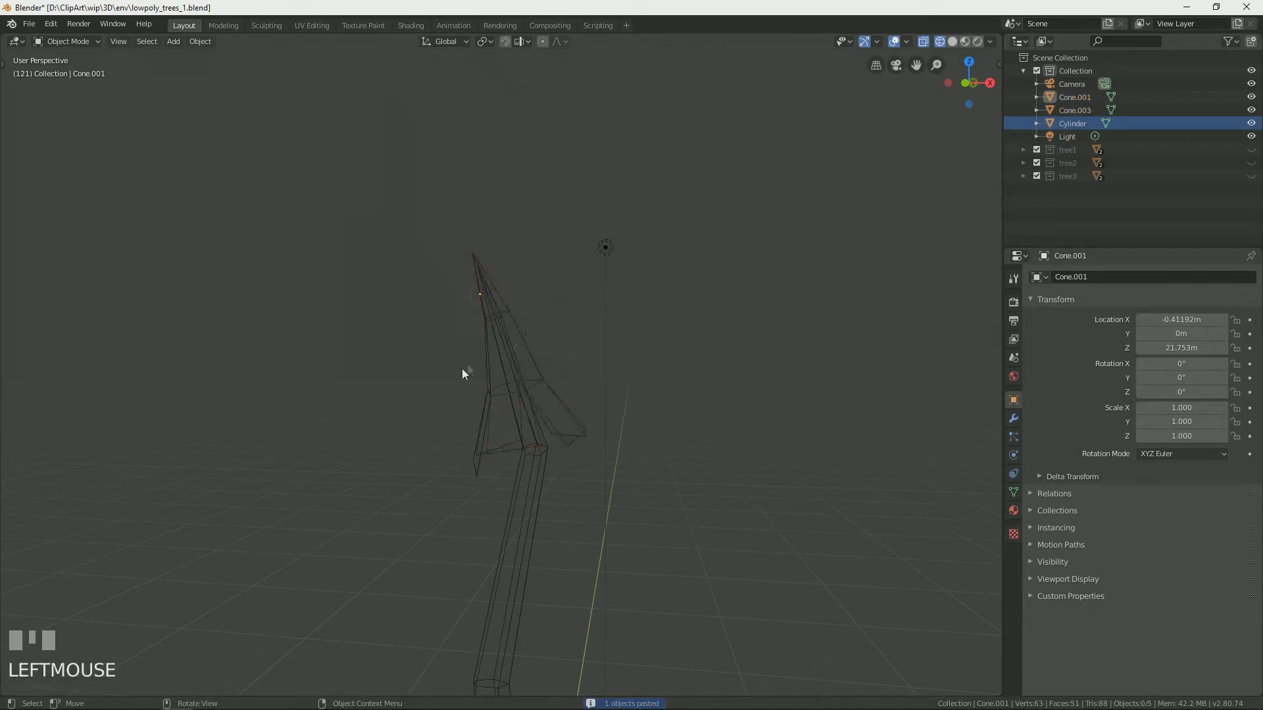
click(500, 361)
click(463, 401)
click(499, 357)
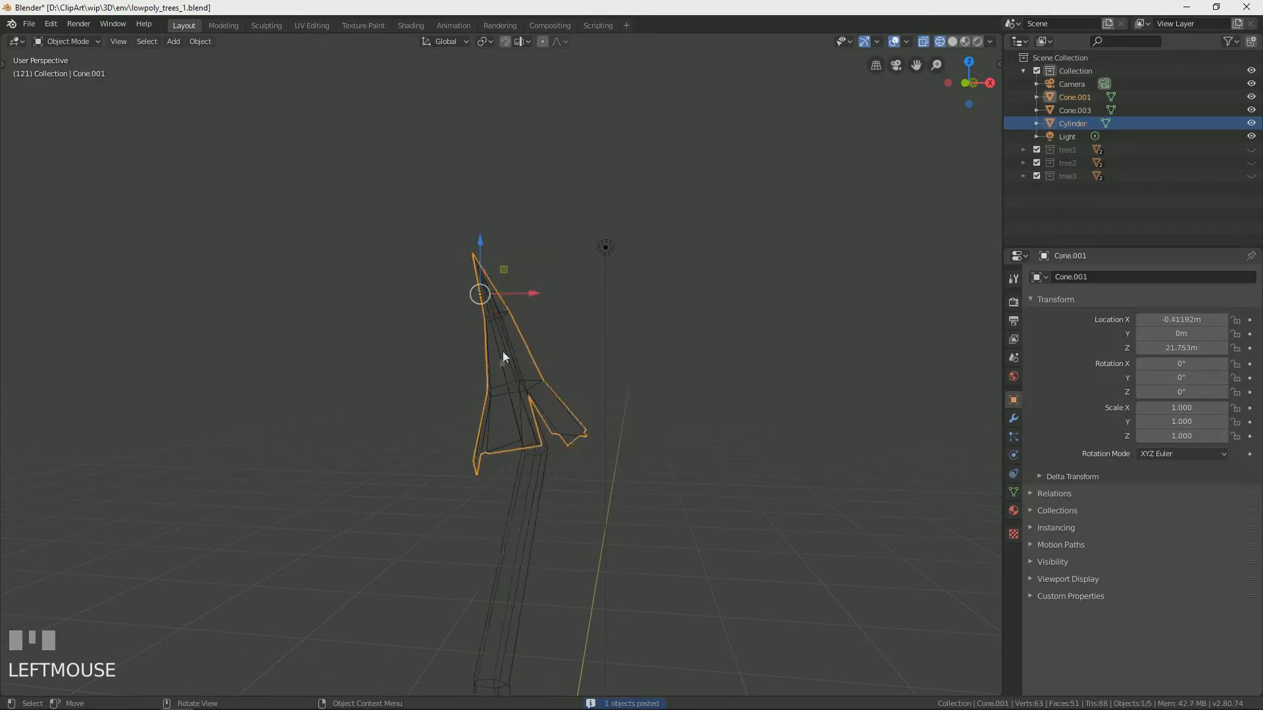
drag(479, 257, 491, 406)
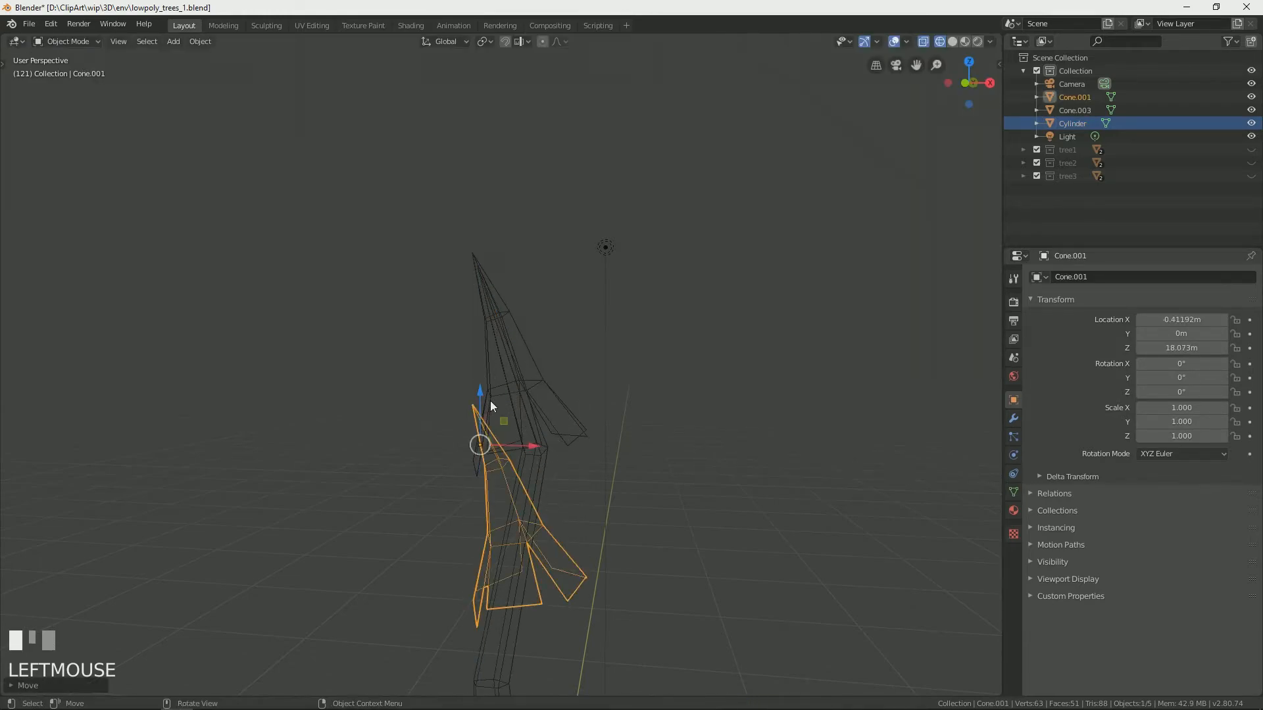
In the front view, rotate the lowered cone to follow the trunk and move it to X 0.7843 m
key(KP_1)
scroll(513, 463, up, 3)
shift+middle_drag(513, 463, 547, 342)
key(r)
click(635, 426)
drag(535, 327, 574, 196)
In the side view, rotate the cone to follow the trunk, scale it to 1.535 and move it to about Y 0.949 m
key(KP_3)
key(r)
click(645, 395)
key(s)
click(504, 351)
drag(504, 351, 498, 342)
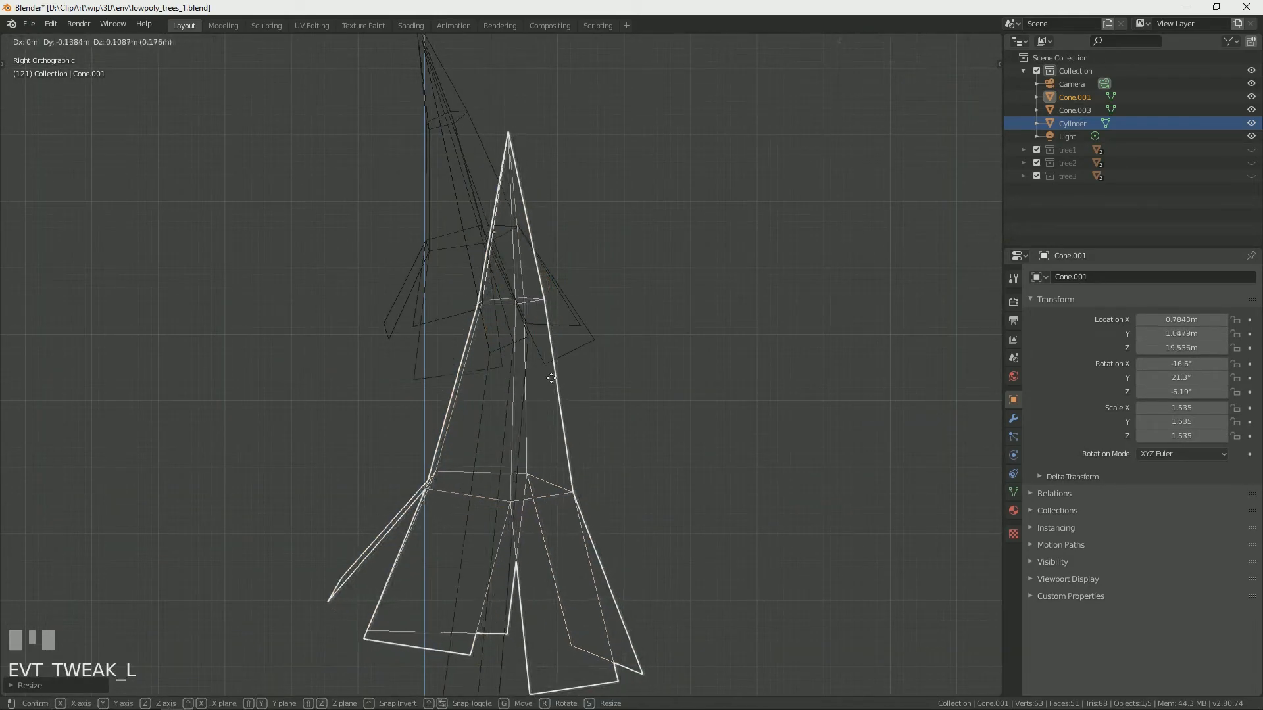
In the cone's mesh, shift the tip vertex toward negative Y, then scale and raise the rings below it
key(Tab)
drag(527, 133, 475, 147)
key(b)
key(s)
click(574, 312)
drag(403, 274, 557, 305)
drag(488, 434, 488, 395)
Raise the flaps' bottom vertices and rotate the middle ring of the second foliage tier
drag(570, 454, 790, 538)
drag(292, 550, 671, 696)
drag(468, 602, 482, 539)
click(768, 541)
key(b)
drag(364, 417, 595, 481)
key(r)
click(612, 493)
Move individual bottom corner vertices of the flaps to make the second tier's hem uneven
click(862, 446)
drag(564, 578, 532, 578)
click(522, 627)
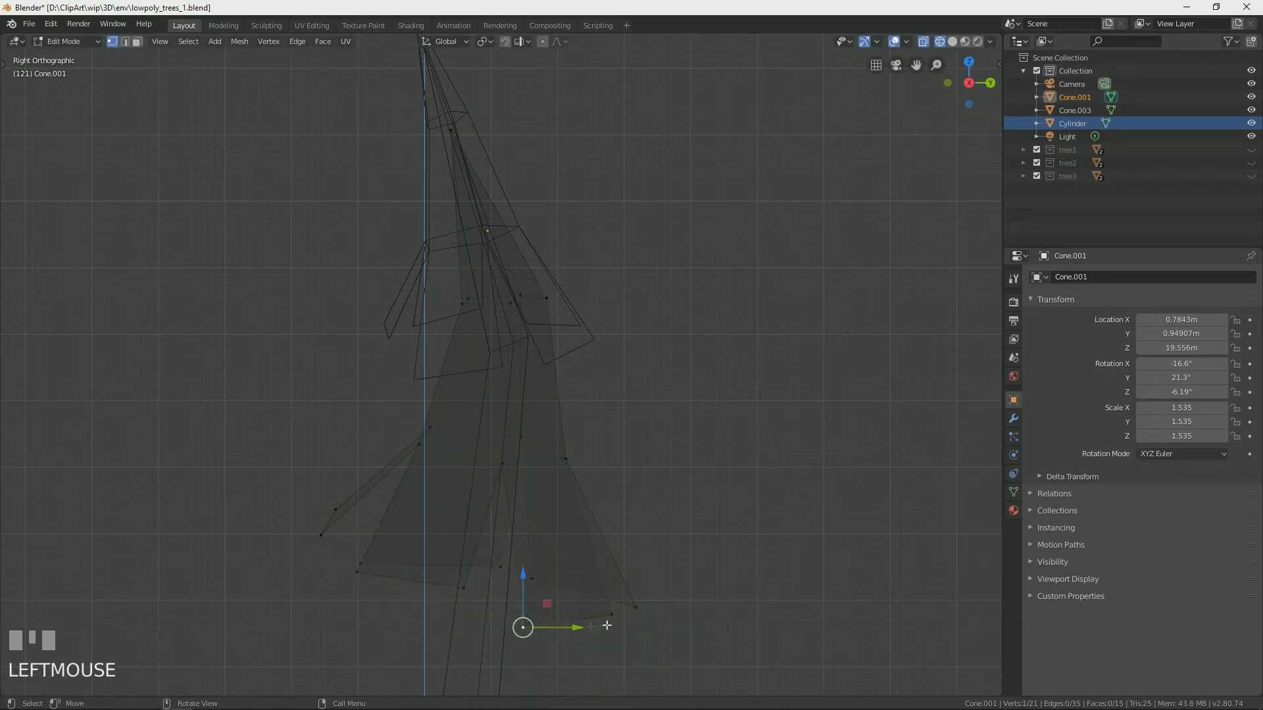
drag(612, 615, 614, 629)
drag(463, 588, 480, 619)
From the front view, shift the second tier's tip vertex and its upper ring toward negative X
middle_drag(335, 493, 507, 471)
scroll(447, 535, down, 5)
key(KP_1)
scroll(465, 335, up, 5)
click(613, 131)
drag(636, 134, 543, 136)
scroll(654, 253, up, 4)
key(b)
drag(611, 197, 815, 270)
drag(755, 234, 712, 234)
Leave mesh editing and duplicate Cone.001 by copying and pasting it
middle_drag(711, 233, 783, 395)
scroll(744, 265, down, 3)
scroll(603, 386, down, 4)
scroll(637, 442, down, 3)
click(782, 395)
click(1118, 98)
key(Tab)
key(ctrl+c)
key(ctrl+v)
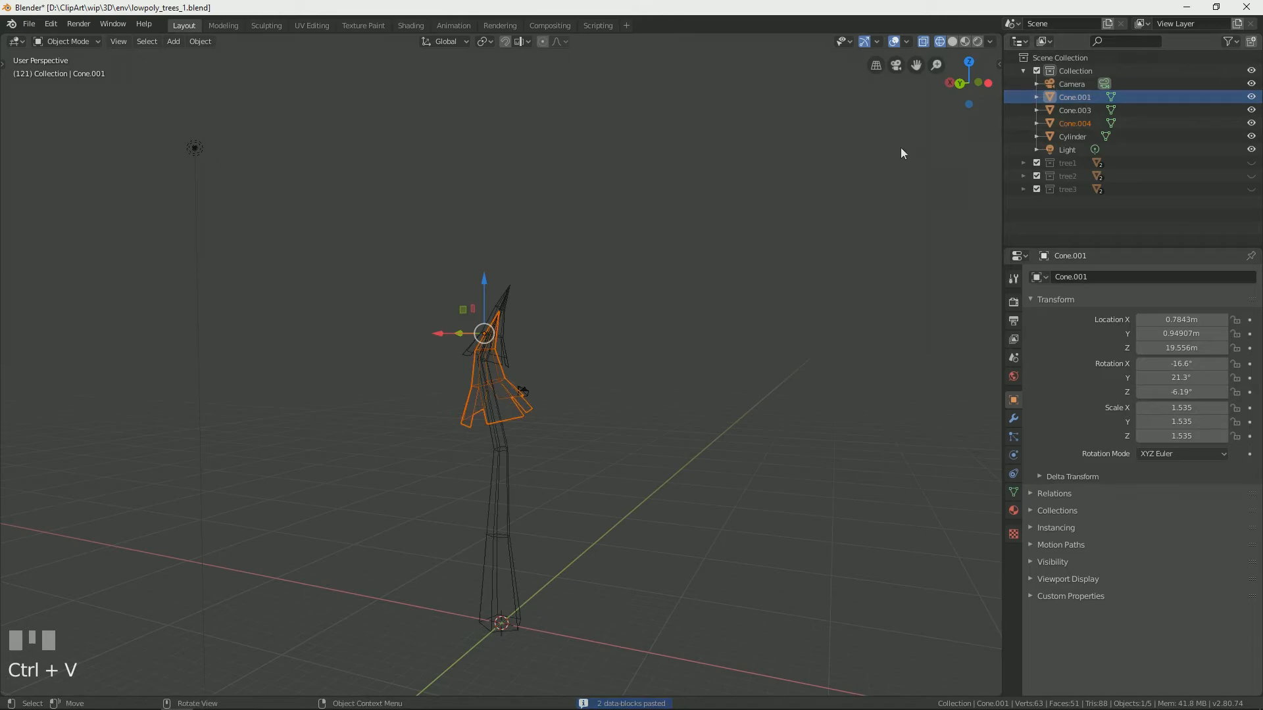
Lower Cone.001 along Z to 16.892 m for a third tier and scale it to 2.142
click(498, 388)
drag(483, 276, 483, 328)
key(KP_1)
key(s)
click(565, 465)
In the side view, rotate the third tier about global Z by about -45 degrees and move it to Y 0.69282 m
key(KP_3)
key(r)
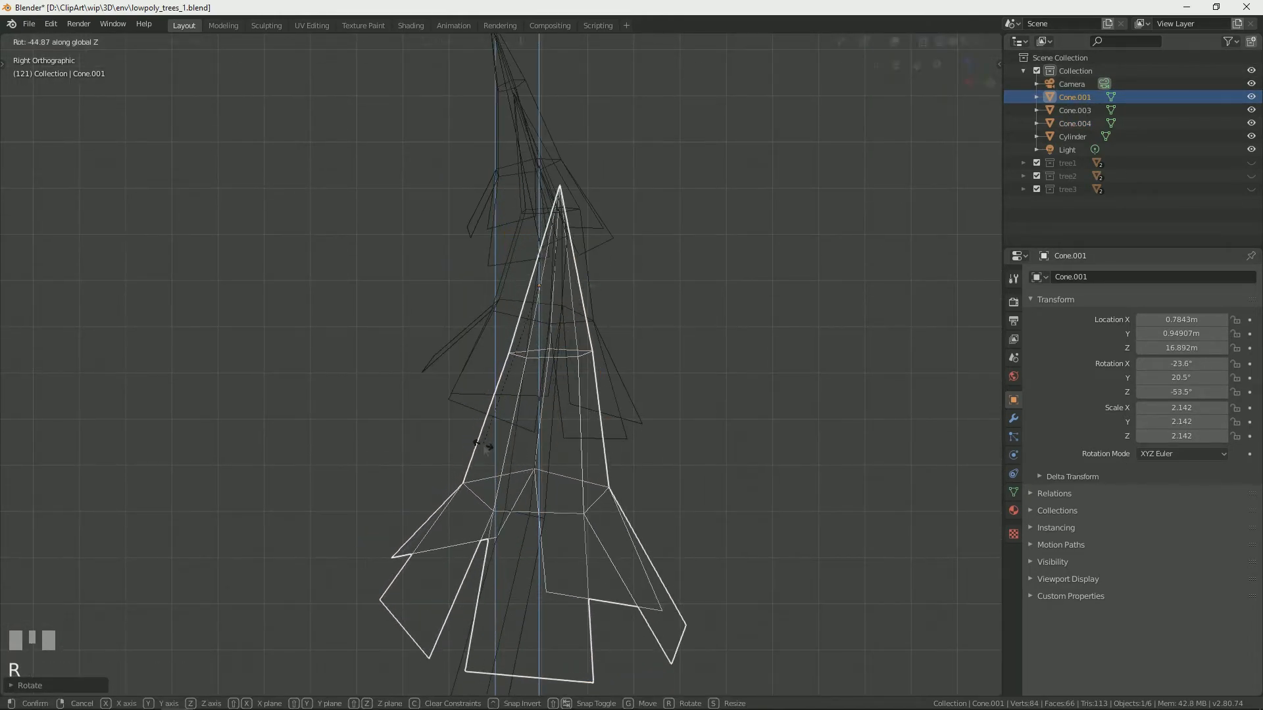
click(511, 452)
drag(575, 284, 563, 286)
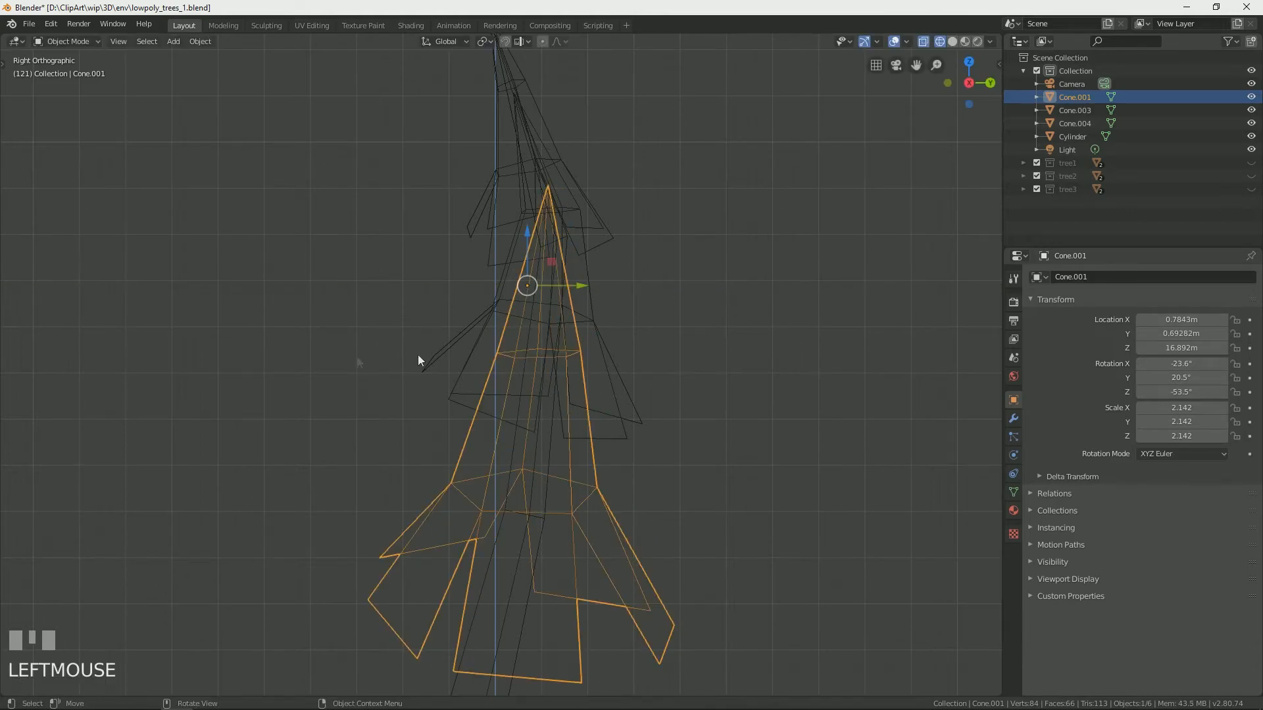
Nudge the third tier's tip vertex onto the trunk in mesh editing and hide Cone.003 and Cone.004
key(Tab)
drag(442, 192, 556, 125)
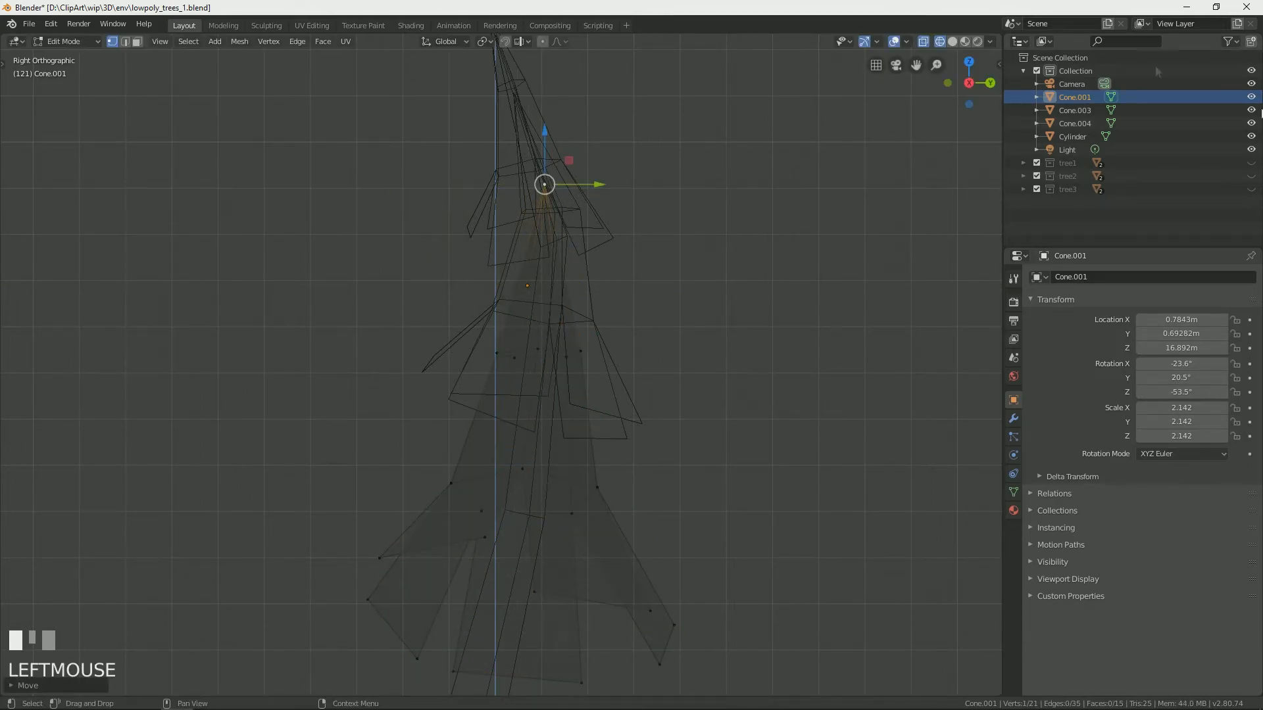
click(1252, 123)
Select the third tier's upper ring and shift it upward and toward positive Y along the trunk
key(b)
drag(464, 321, 625, 397)
drag(591, 352, 580, 302)
click(449, 482)
Raise the third tier's middle ring, shift it toward positive Y and rotate it slightly
key(b)
drag(398, 419, 671, 533)
drag(523, 450, 523, 408)
drag(581, 449, 597, 448)
key(r)
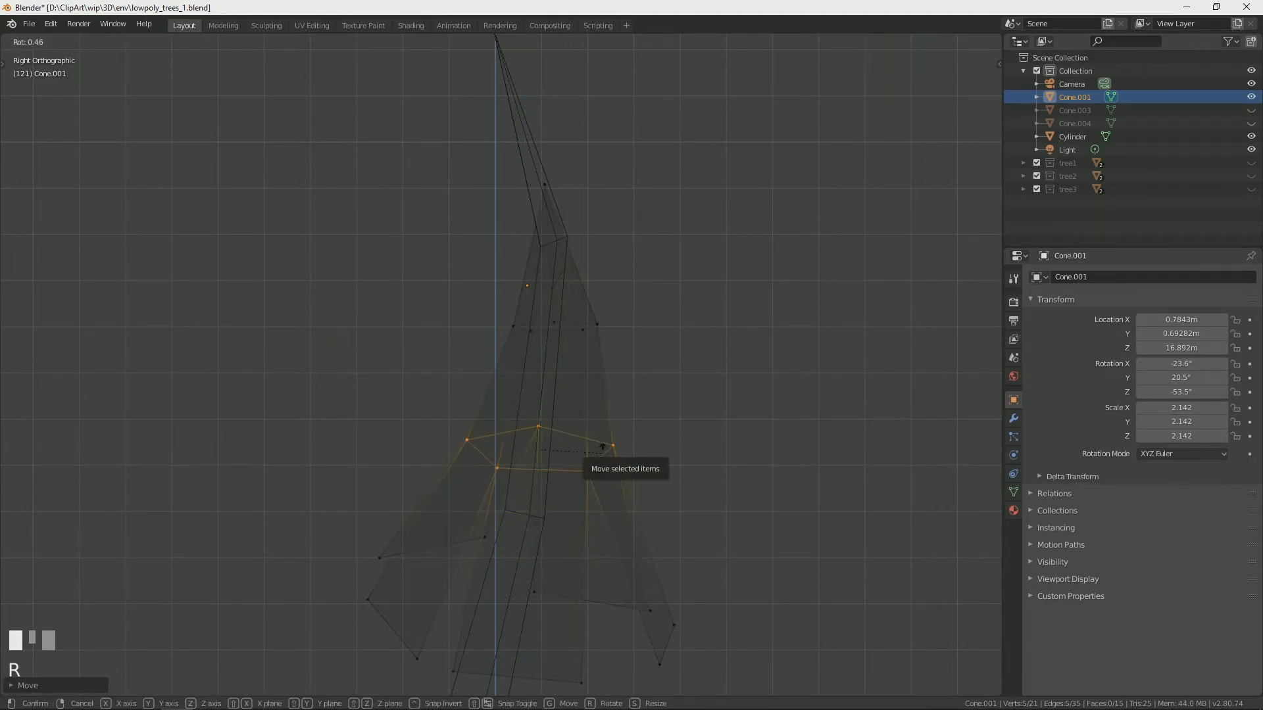
click(597, 455)
click(344, 513)
Select all bottom vertices of the third tier's flaps and scale them together
key(b)
drag(324, 504, 714, 691)
key(s)
click(511, 577)
Unhide Cone.003 and Cone.004 and lower the two outer vertices of the third tier's flap on the negative X side
drag(1252, 110, 1252, 124)
key(KP_1)
scroll(678, 559, down, 4)
click(421, 434)
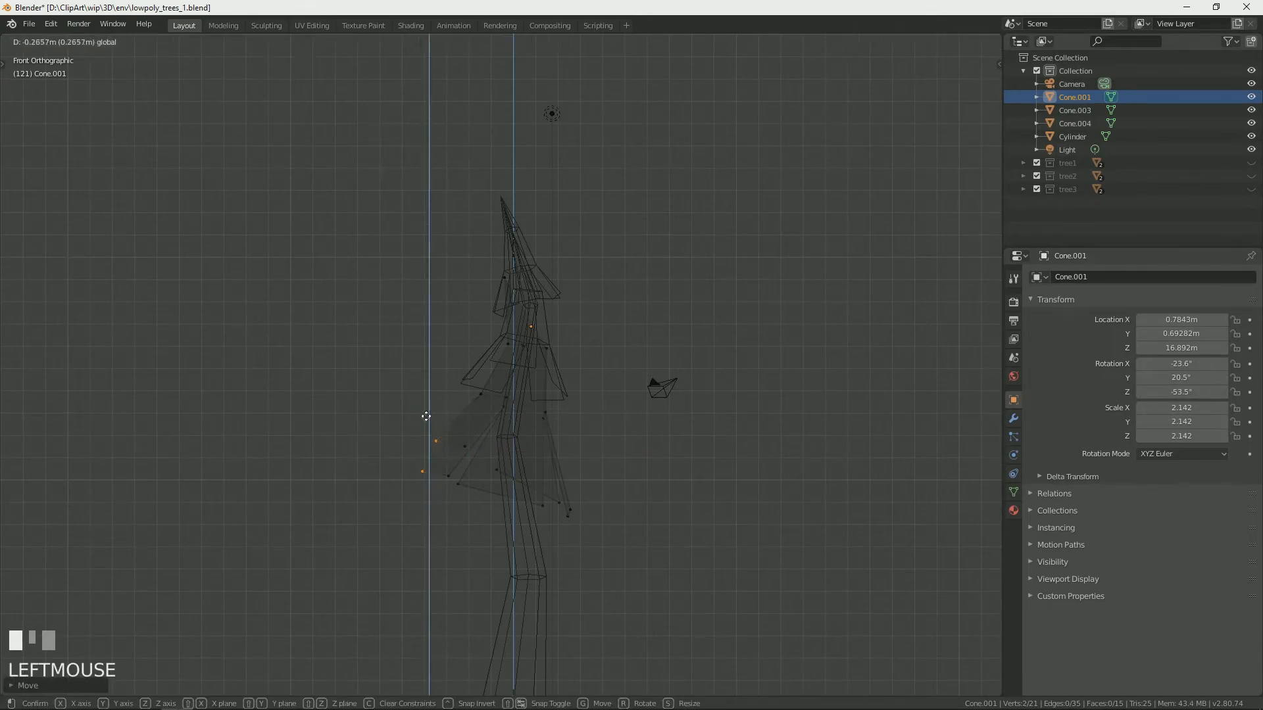
middle_drag(424, 454, 630, 505)
Raise the outer bottom vertices of the third tier's flap on the positive X side
key(KP_1)
key(b)
drag(623, 541, 538, 490)
drag(562, 480, 558, 444)
click(635, 480)
middle_drag(635, 480, 464, 510)
click(549, 525)
drag(549, 525, 601, 479)
click(600, 544)
middle_drag(599, 544, 479, 542)
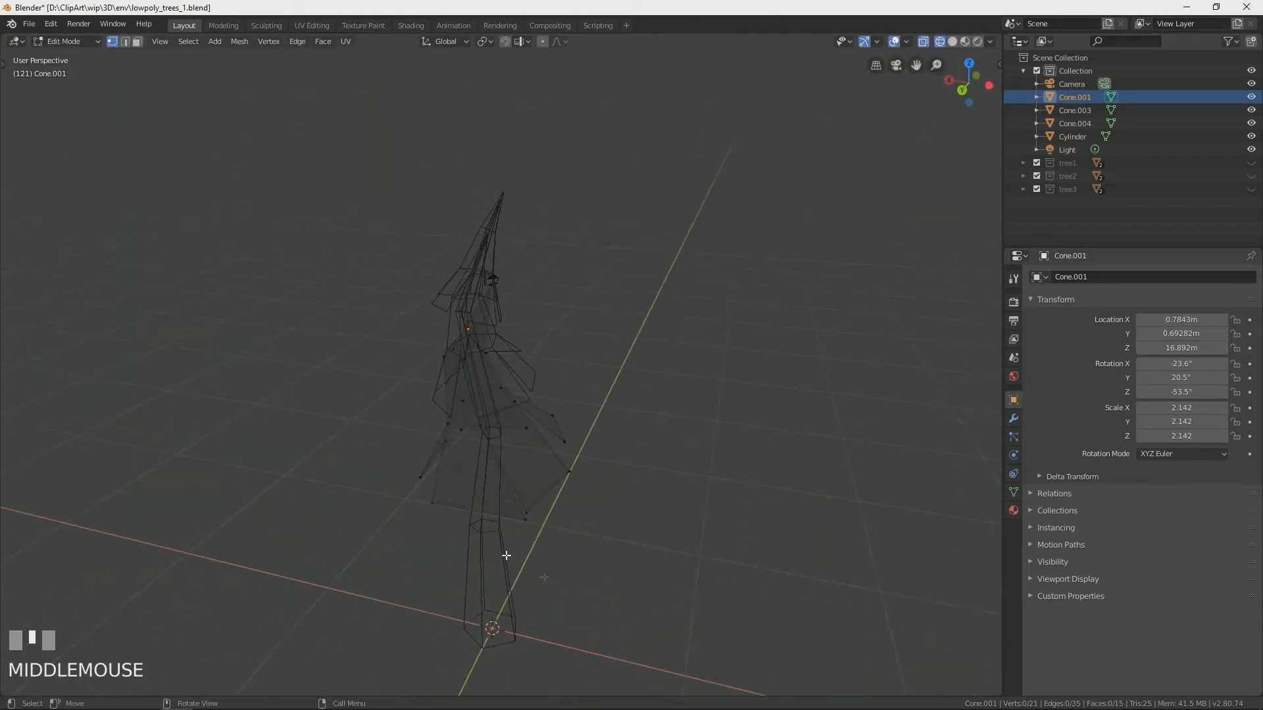
Examine the third tier's shape and fit around the trunk from several angles in object mode
middle_drag(620, 580, 722, 380)
click(497, 412)
key(Tab)
middle_drag(735, 424, 549, 437)
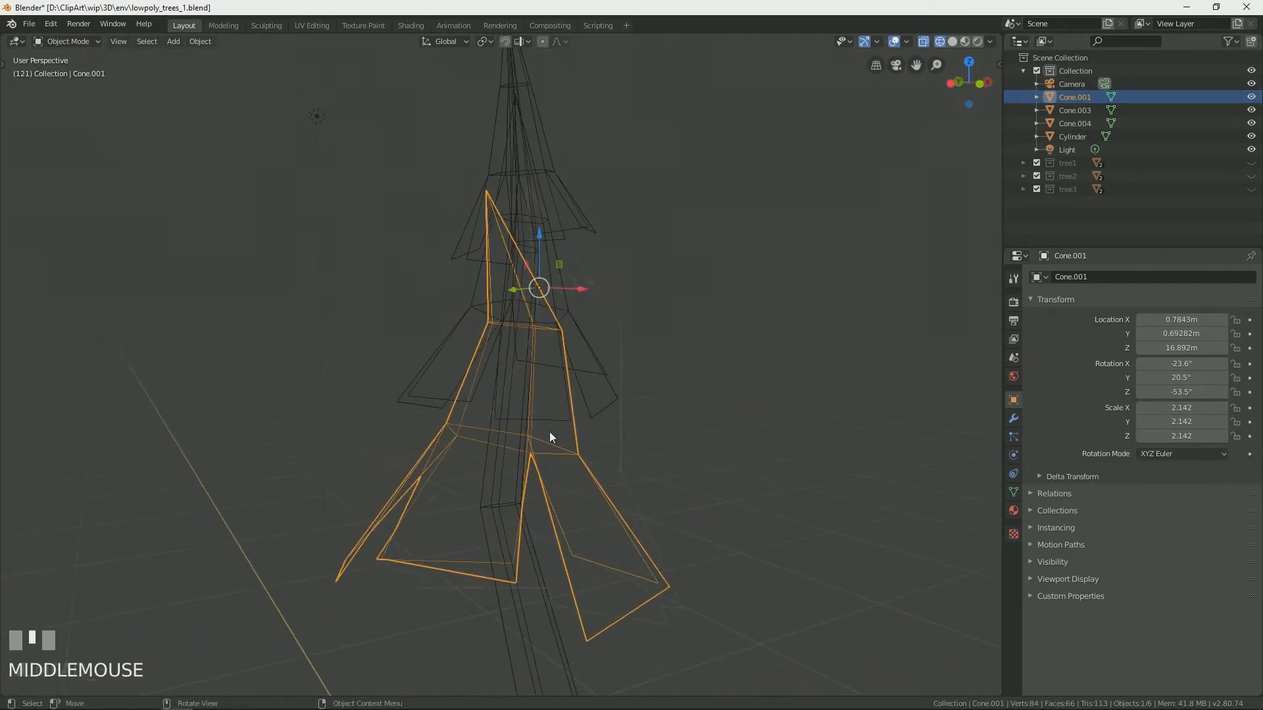
key(KP_1)
click(844, 194)
click(573, 229)
click(555, 304)
Enter mesh editing on the third tier and scale its upper ring and its middle ring
key(Tab)
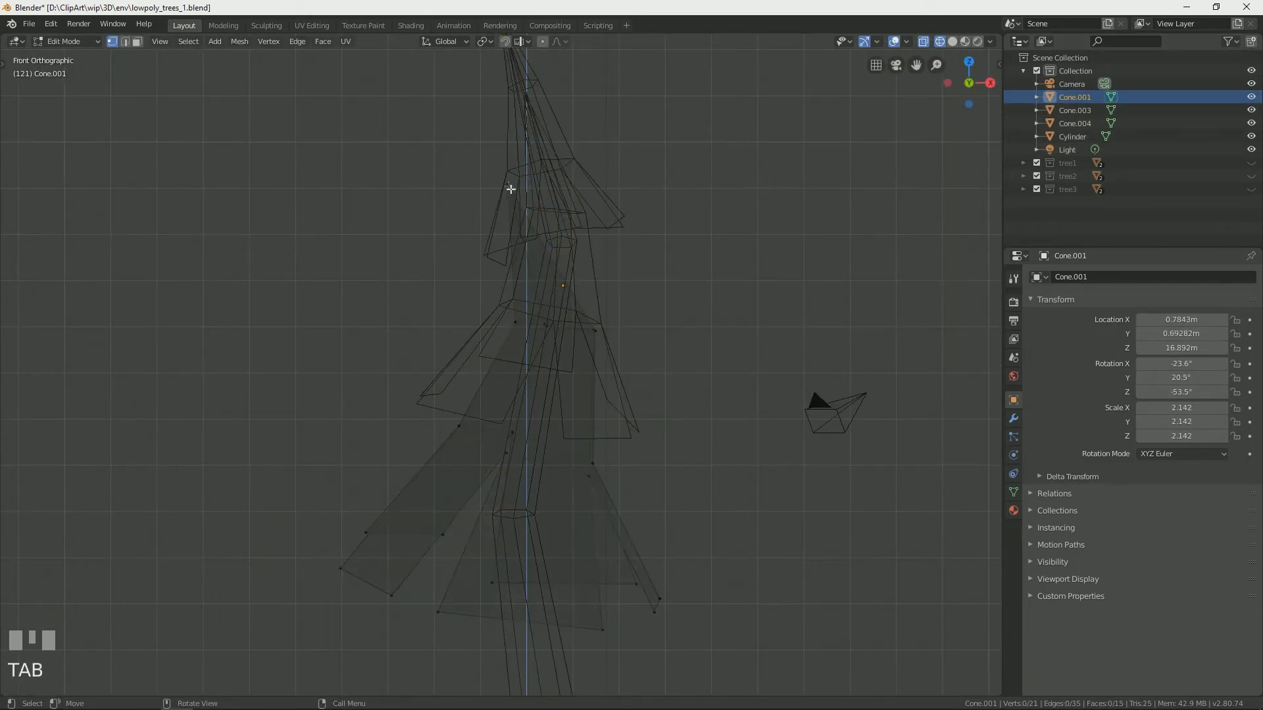
click(510, 188)
drag(559, 185, 605, 185)
drag(489, 296, 628, 363)
key(s)
key(b)
drag(421, 400, 635, 503)
key(s)
click(618, 493)
Lower the third tier's middle ring slightly and leave mesh editing
key(b)
drag(287, 500, 627, 630)
click(631, 491)
key(b)
drag(631, 491, 434, 394)
drag(532, 410, 533, 422)
scroll(658, 454, down, 4)
click(693, 474)
key(Tab)
Copy and paste the third tier, move the copy down the trunk to Z 13.17 m and enlarge it to scale 2.798
key(ctrl+c)
key(ctrl+v)
drag(531, 273, 510, 390)
scroll(566, 444, down, 2)
scroll(575, 451, up, 4)
drag(548, 439, 547, 413)
key(s)
click(681, 579)
shift+middle_drag(683, 580, 583, 433)
drag(446, 255, 446, 235)
Rotate the new fourth tier about the Z axis to 16.6°
click(437, 456)
click(439, 454)
key(r)
key(z)
click(842, 515)
key(KP_3)
click(843, 455)
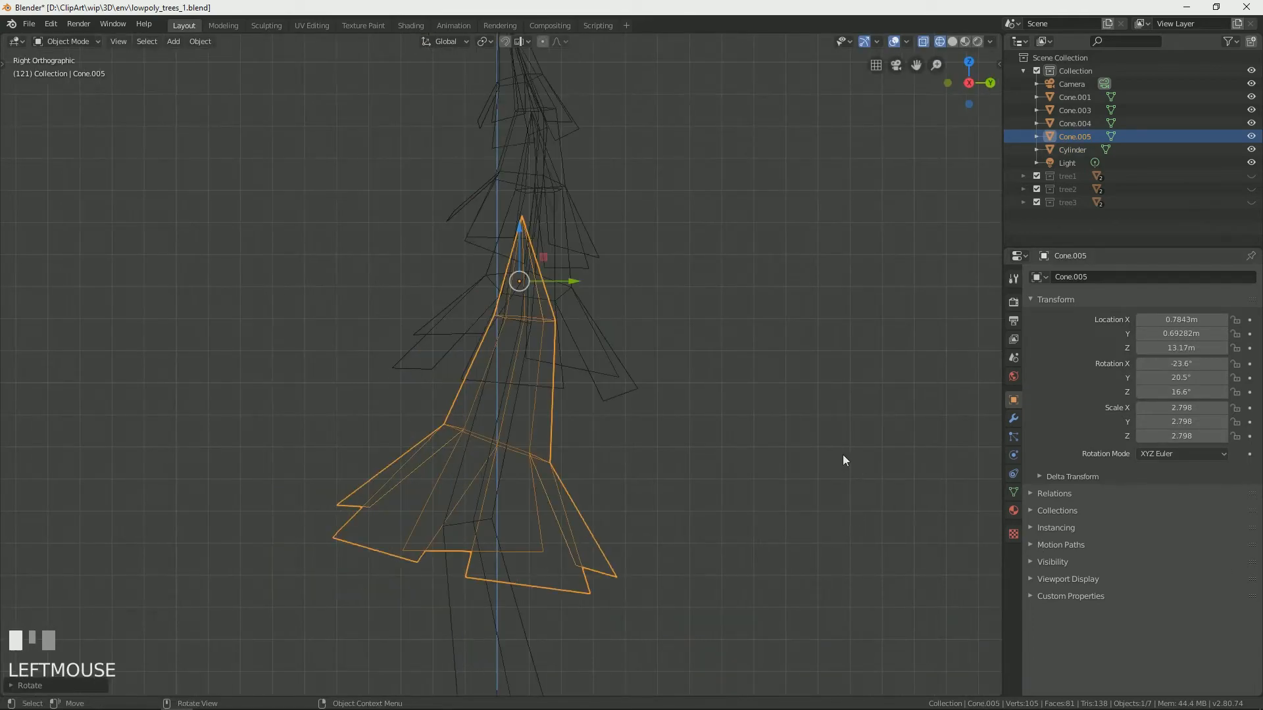
Hide the upper three tiers, then rotate the fourth tier's upper ring and shift it slightly along X in mesh editing
key(KP_1)
click(1250, 97)
click(1250, 111)
click(1251, 124)
click(459, 361)
key(Tab)
alt+click(434, 315)
key(r)
key(g)
key(x)
drag(453, 318, 449, 318)
Rotate the fourth tier's middle ring and shift a bottom vertex of its negative-X flap toward positive X
click(472, 429)
key(b)
drag(318, 395, 501, 479)
key(r)
click(494, 434)
click(831, 409)
click(355, 594)
drag(391, 594, 419, 594)
click(664, 313)
Select the fourth tier's upper ring from the side and shift it slightly toward negative Y
key(KP_2)
key(KP_3)
scroll(552, 310, up, 3)
alt+click(556, 294)
drag(587, 280, 573, 280)
click(648, 348)
scroll(596, 538, down, 3)
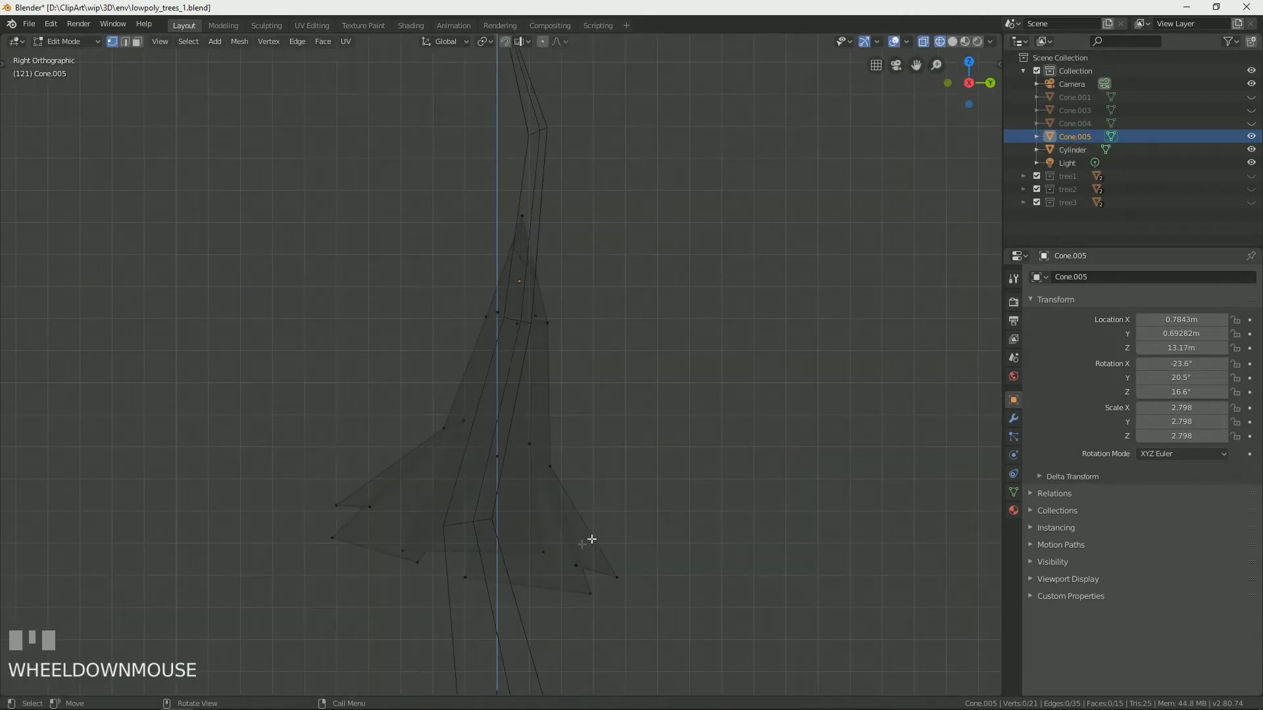
click(336, 505)
shift+click(369, 507)
key(b)
scroll(332, 531, down, 6)
click(651, 538)
Box-select the fourth tier's middle ring in the side view and scale it
scroll(609, 434, up, 6)
scroll(603, 416, down, 3)
key(b)
drag(473, 325, 543, 354)
key(b)
drag(375, 447, 586, 511)
key(s)
click(588, 487)
click(612, 388)
Unhide Cone.001, Cone.003 and Cone.004 and display the tree in solid shading
middle_drag(604, 358, 279, 368)
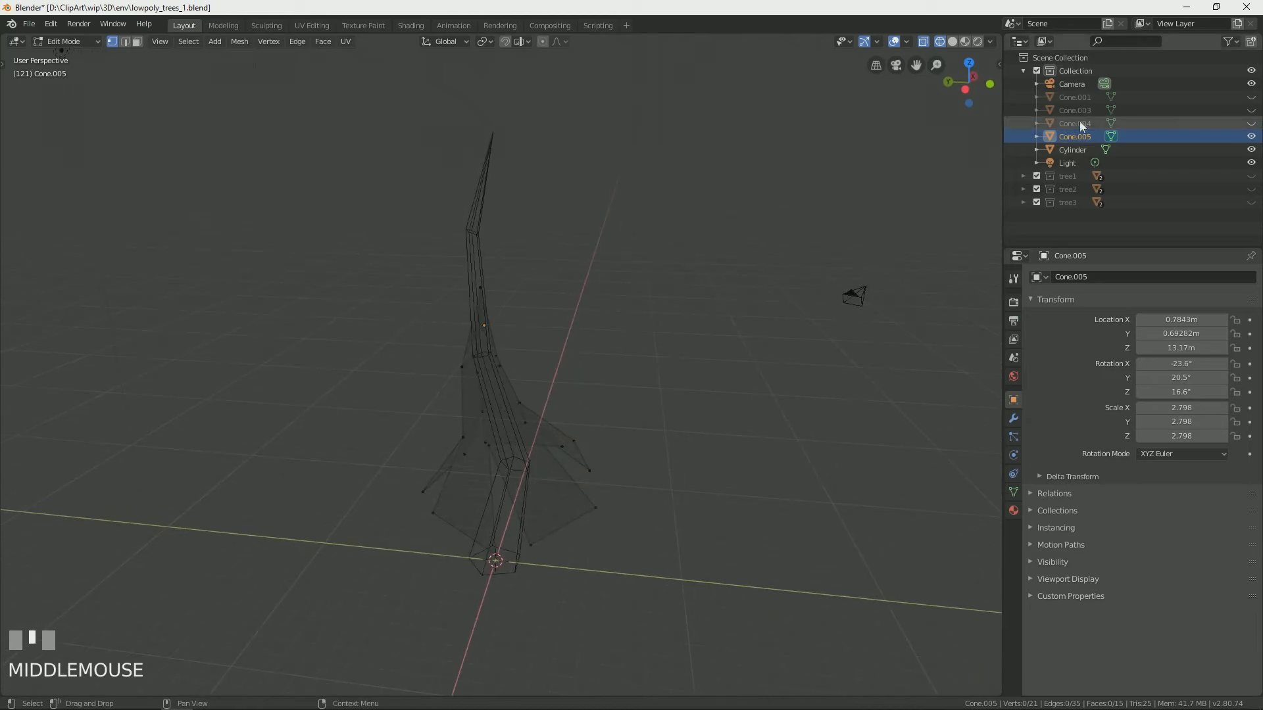
drag(1252, 123, 1254, 99)
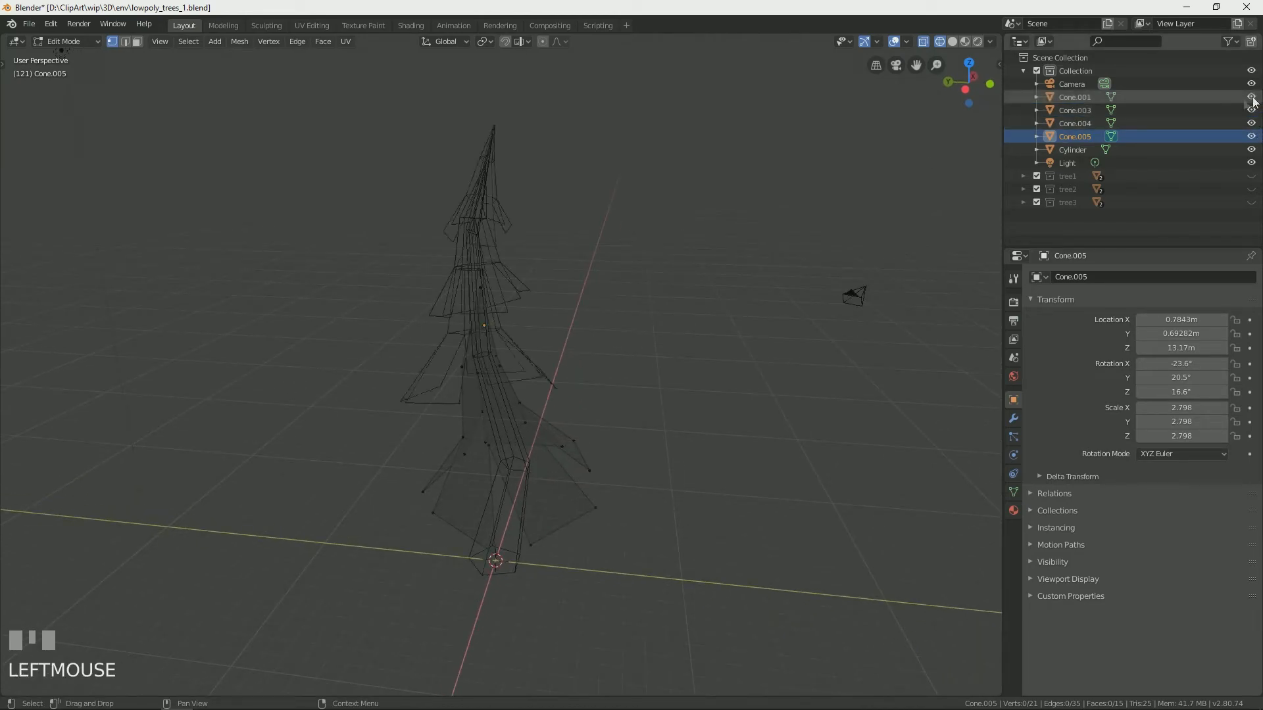
key(z)
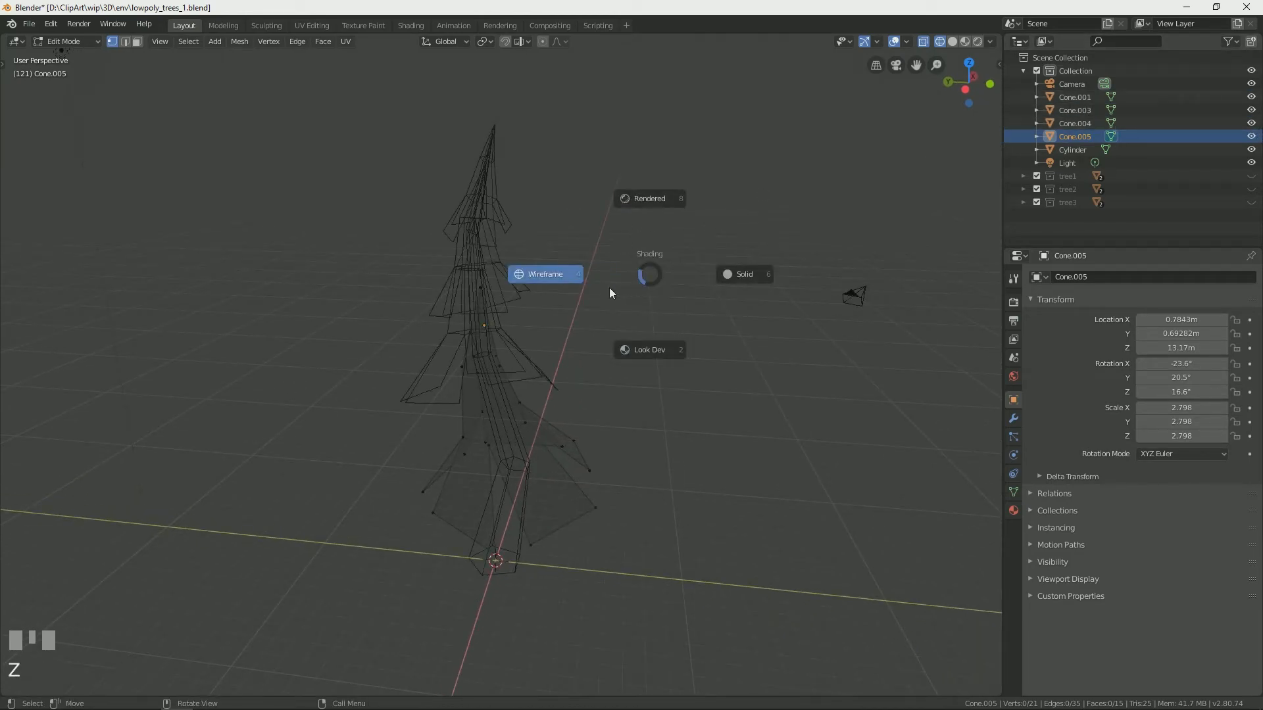
middle_drag(732, 298, 500, 290)
scroll(526, 306, down, 3)
scroll(550, 271, up, 4)
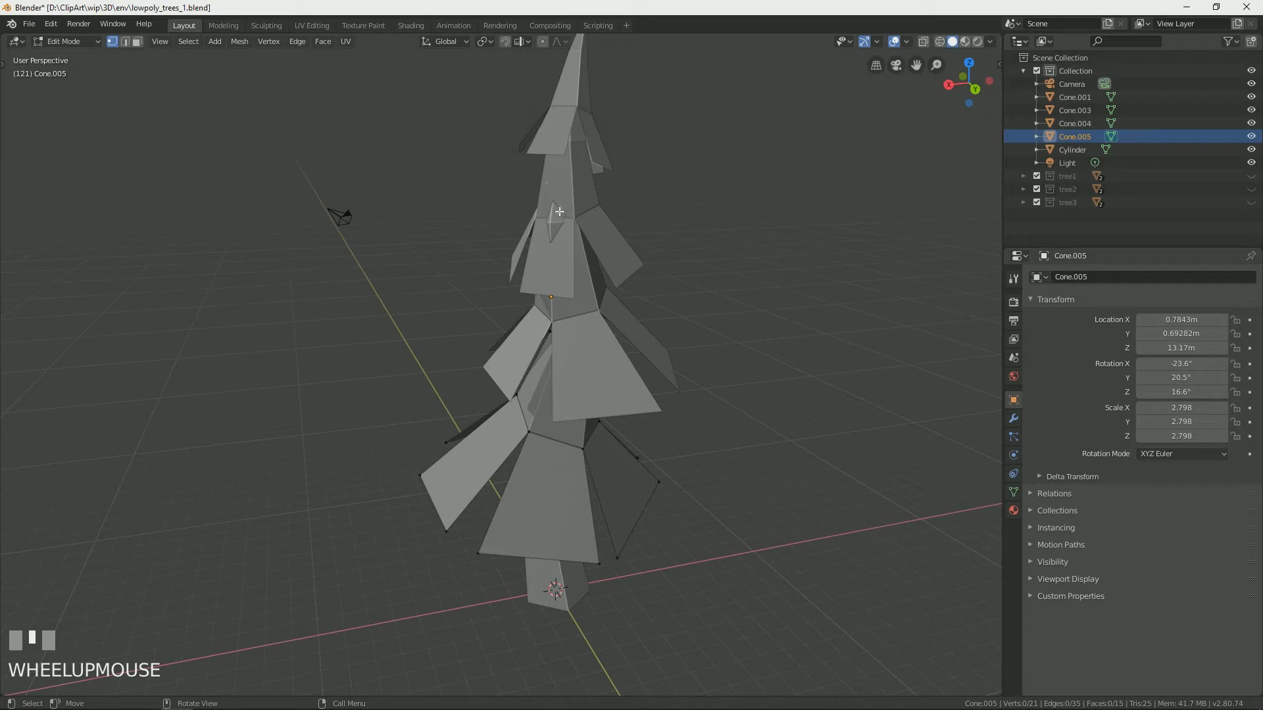
middle_drag(694, 225, 522, 346)
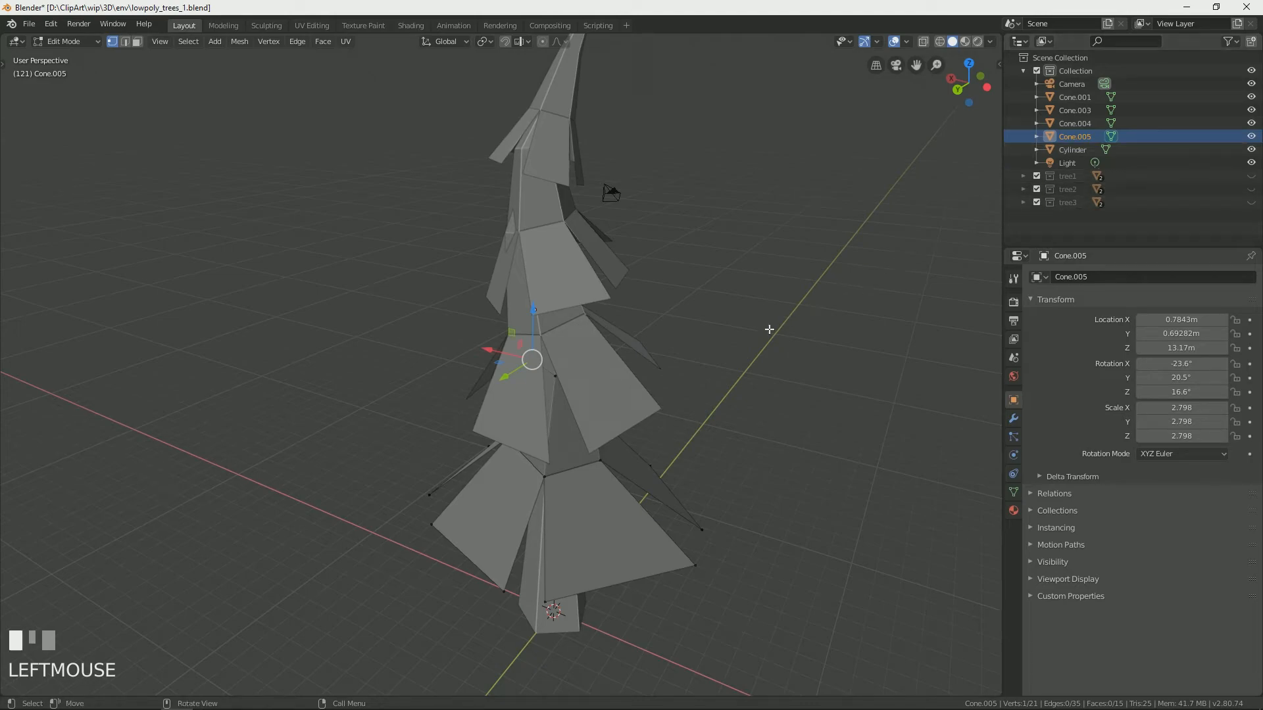
Switch mesh editing to Cone.001 and move its protruding tip vertex inside the second tier
key(Tab)
middle_drag(574, 293, 556, 212)
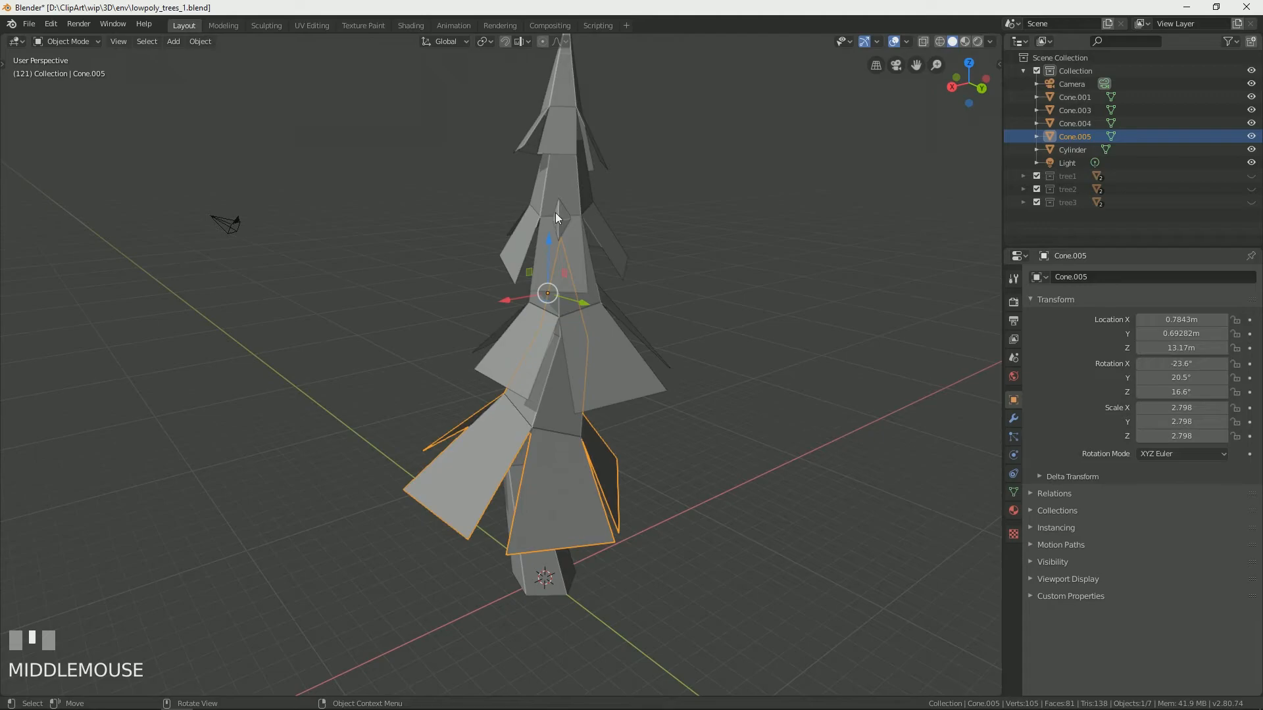
click(555, 211)
middle_drag(773, 223, 699, 248)
key(Tab)
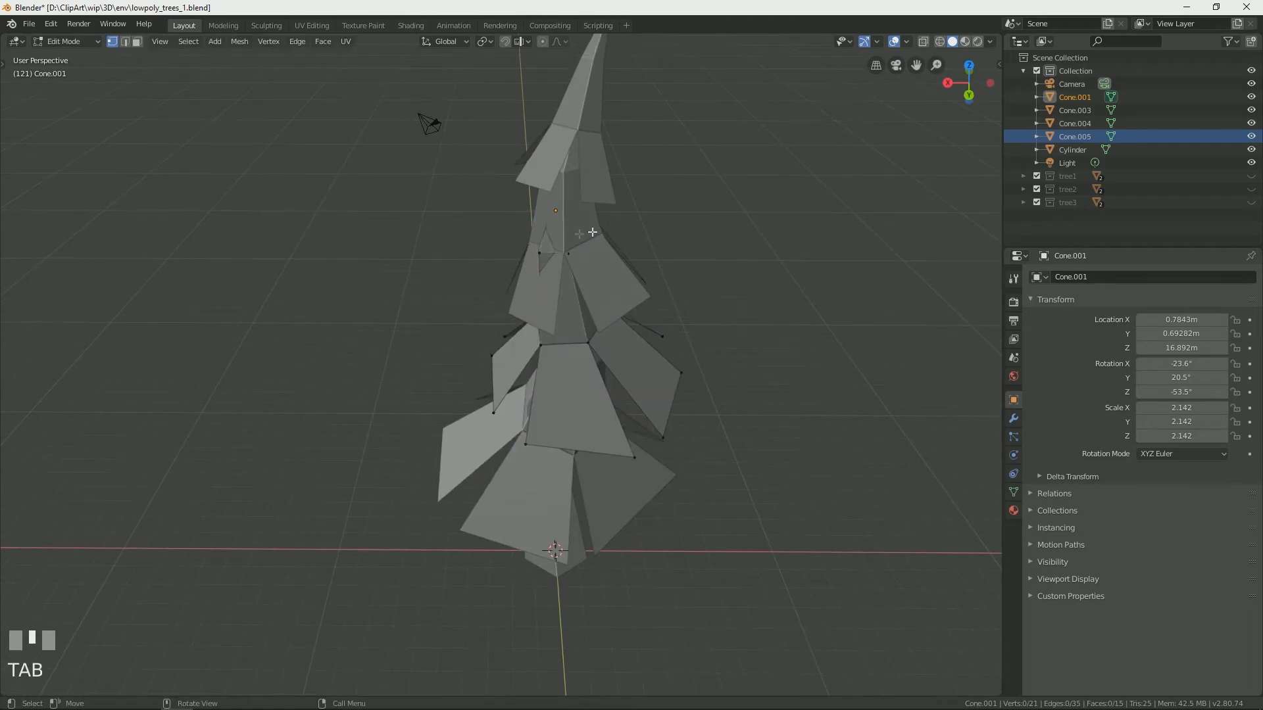
drag(514, 255, 562, 269)
middle_drag(659, 234, 583, 197)
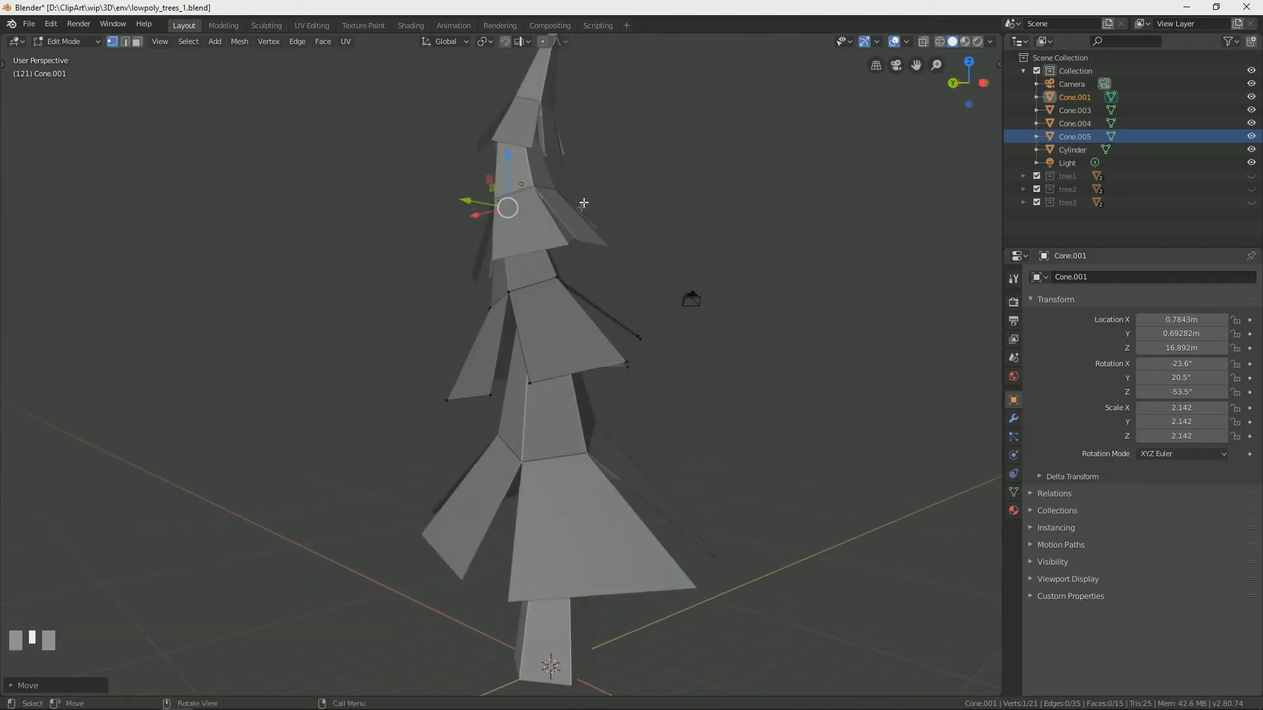
Examine the assembled tree from all sides for gaps and protruding geometry
scroll(585, 203, down, 3)
click(628, 325)
middle_drag(628, 326, 751, 338)
click(752, 338)
middle_drag(670, 356, 792, 357)
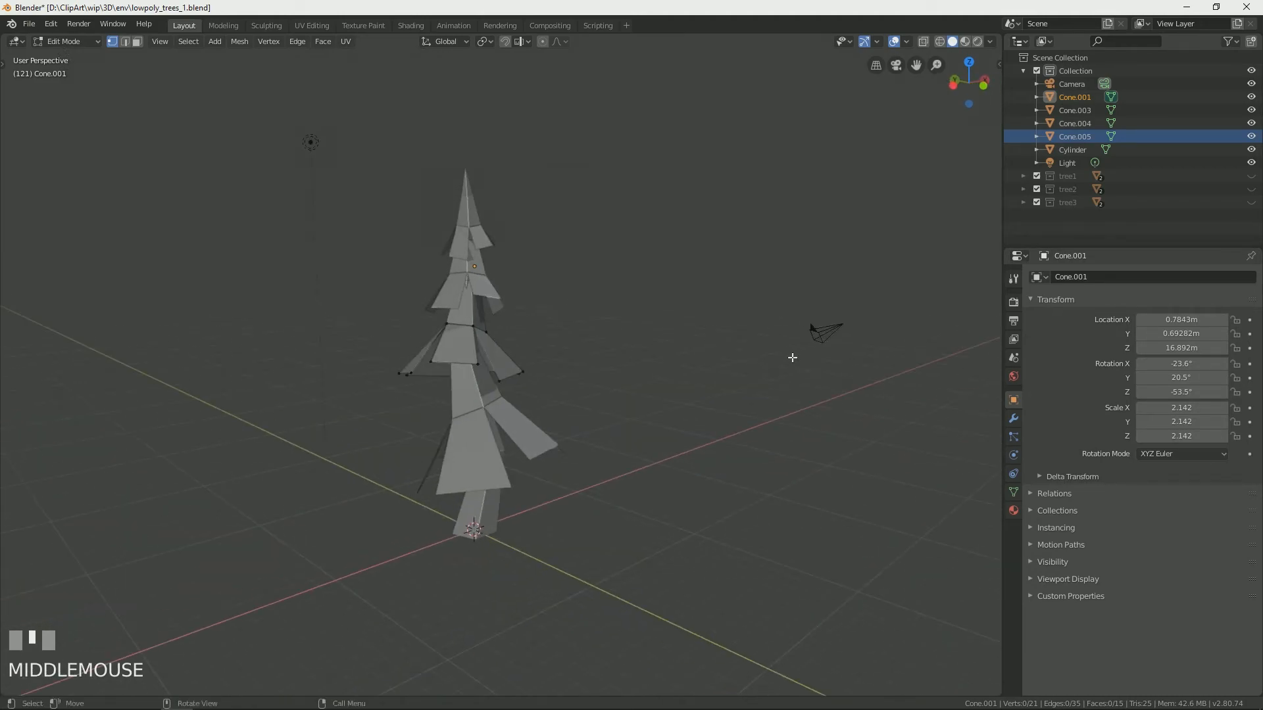
middle_drag(725, 332, 671, 347)
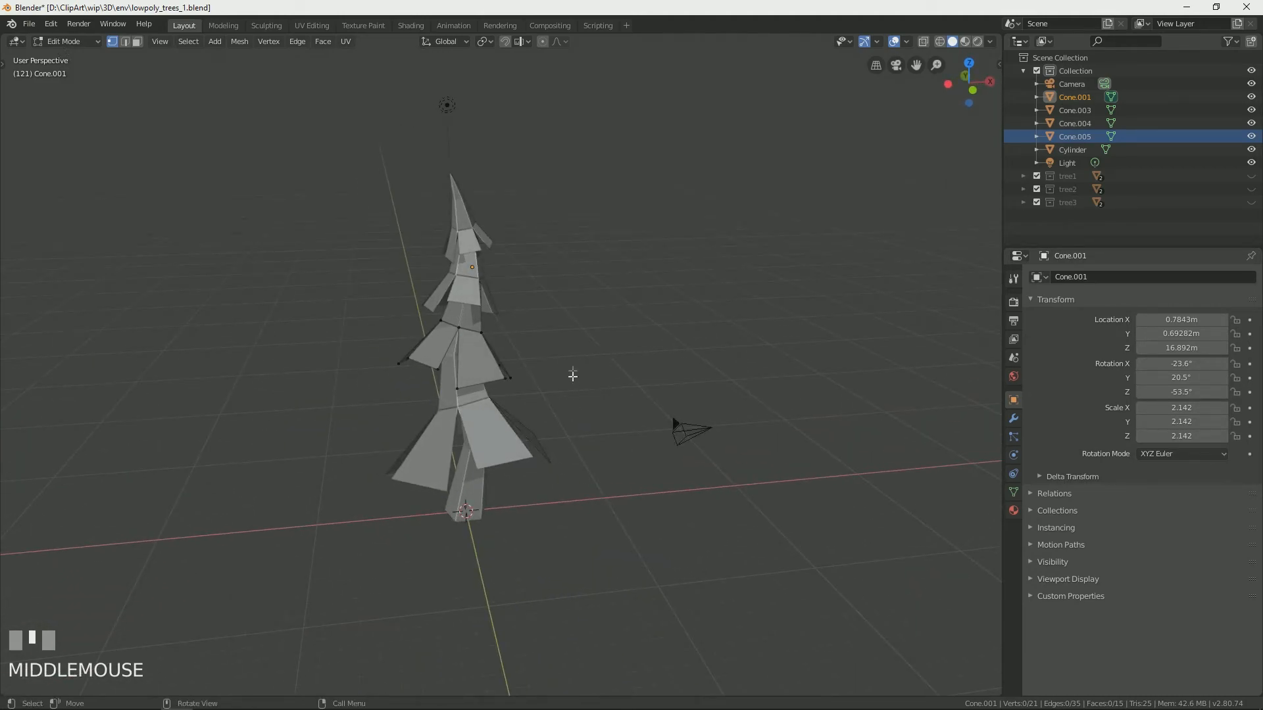
middle_drag(481, 472, 413, 450)
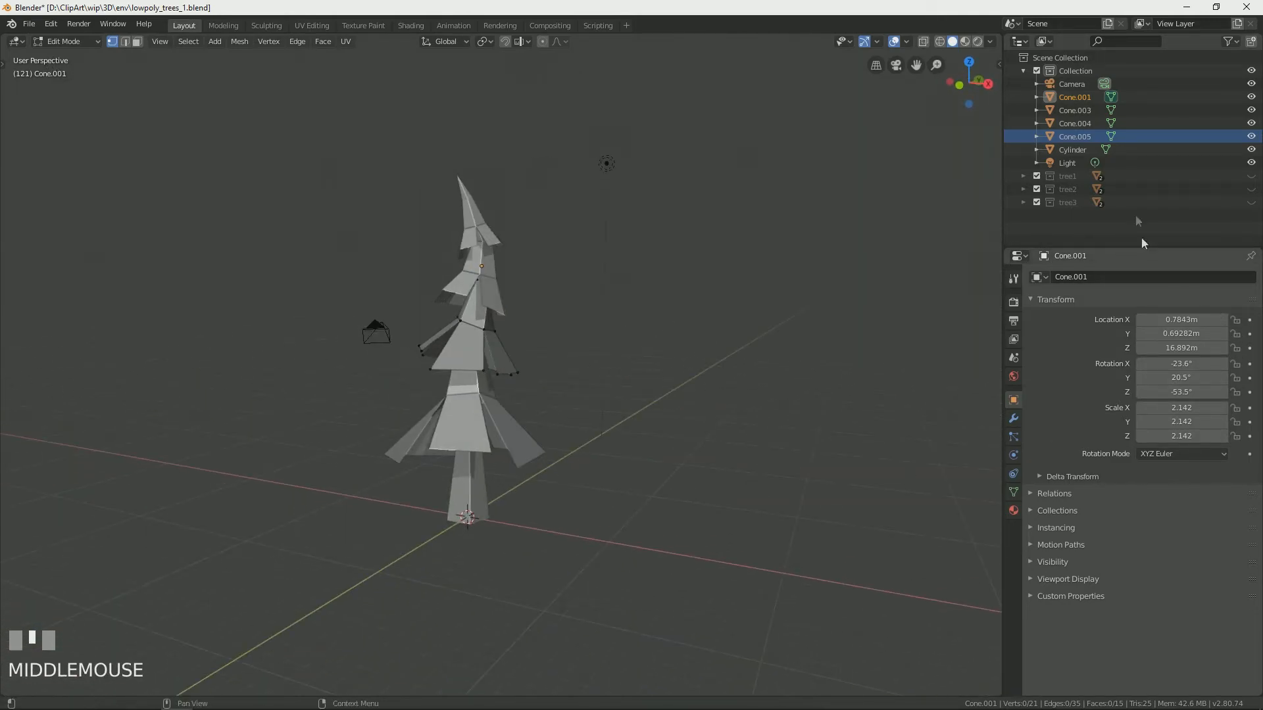
middle_drag(553, 325, 633, 347)
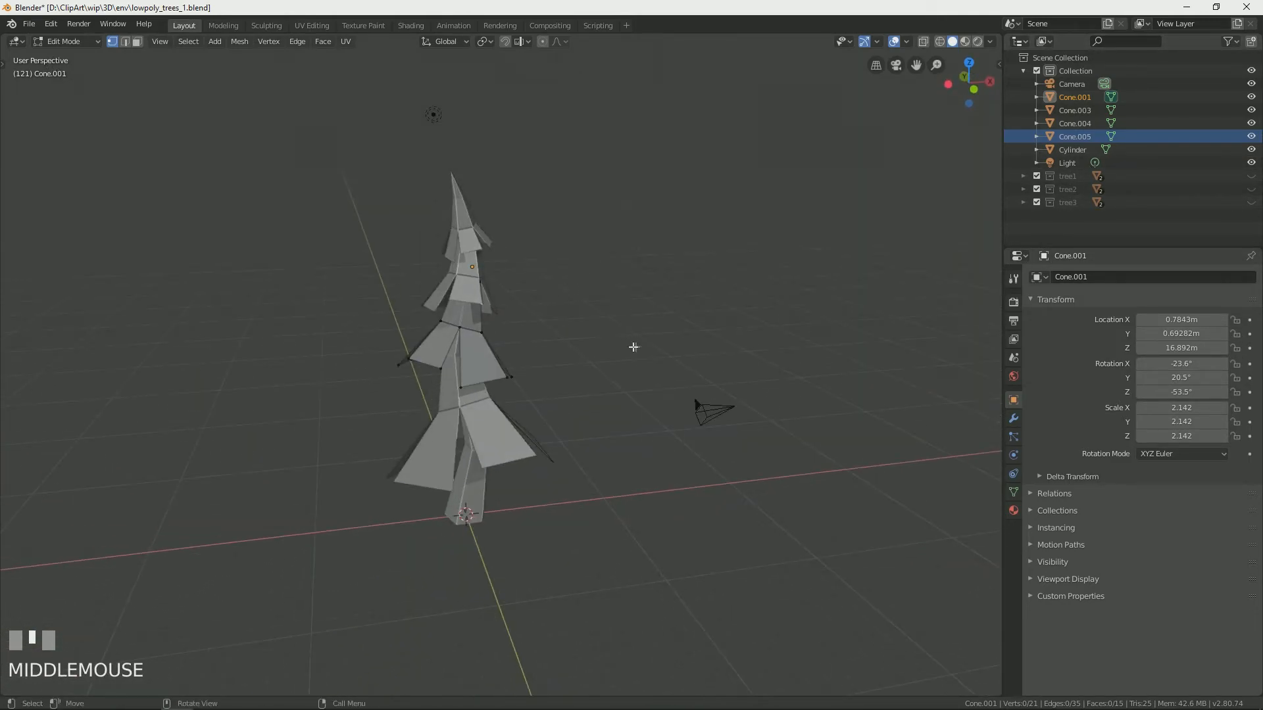
click(1076, 97)
shift+click(1078, 110)
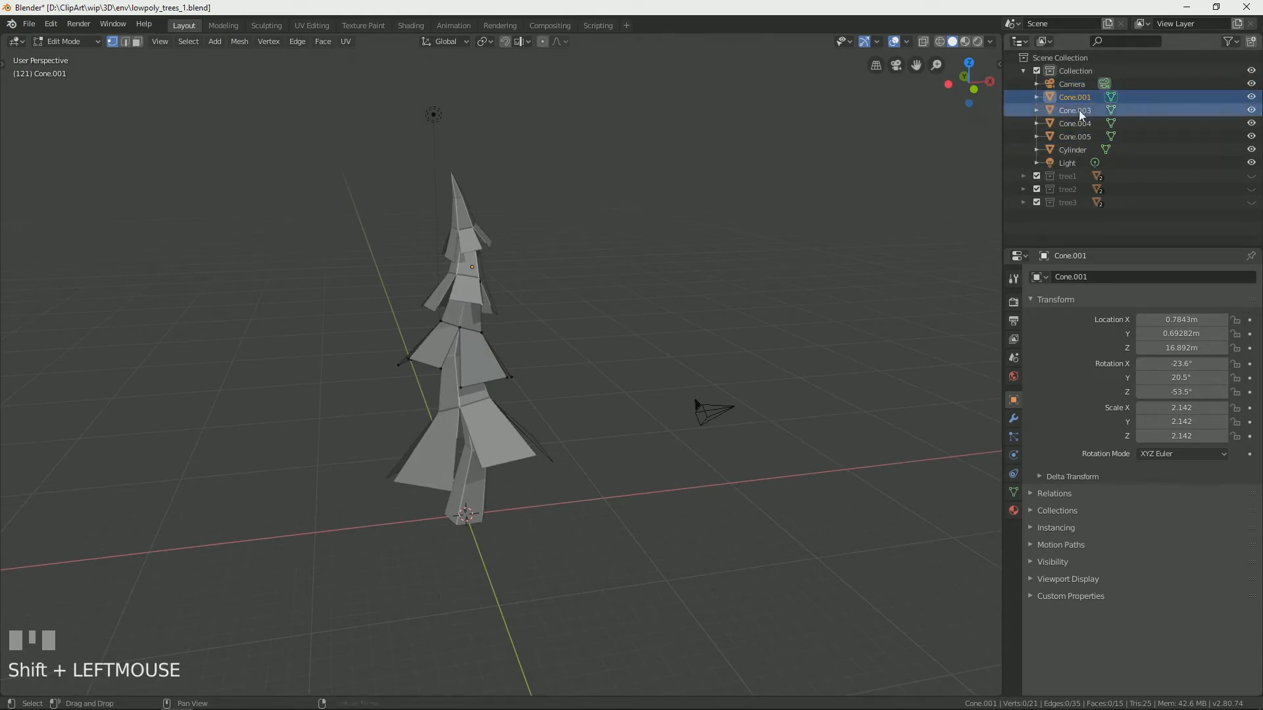
key(Tab)
key(Tab)
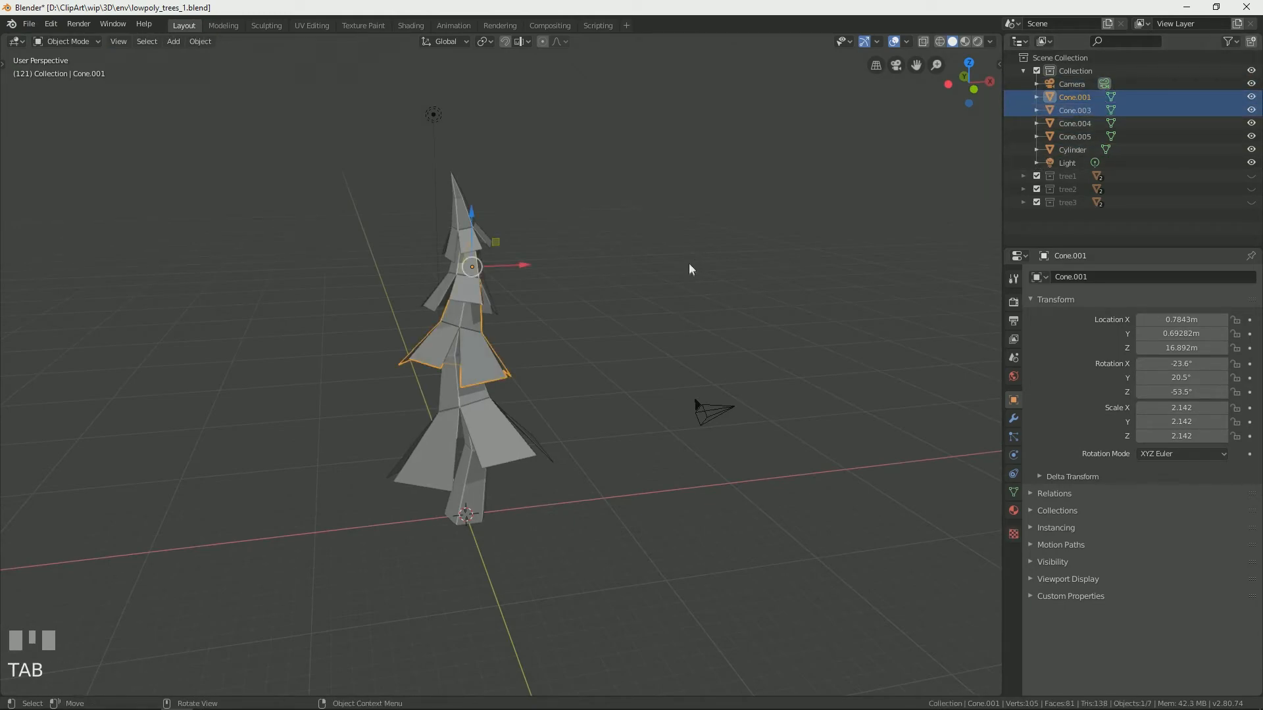
click(792, 248)
Select Cone.001, Cone.003, Cone.004 and Cone.005 and join them into one foliage object
click(1065, 96)
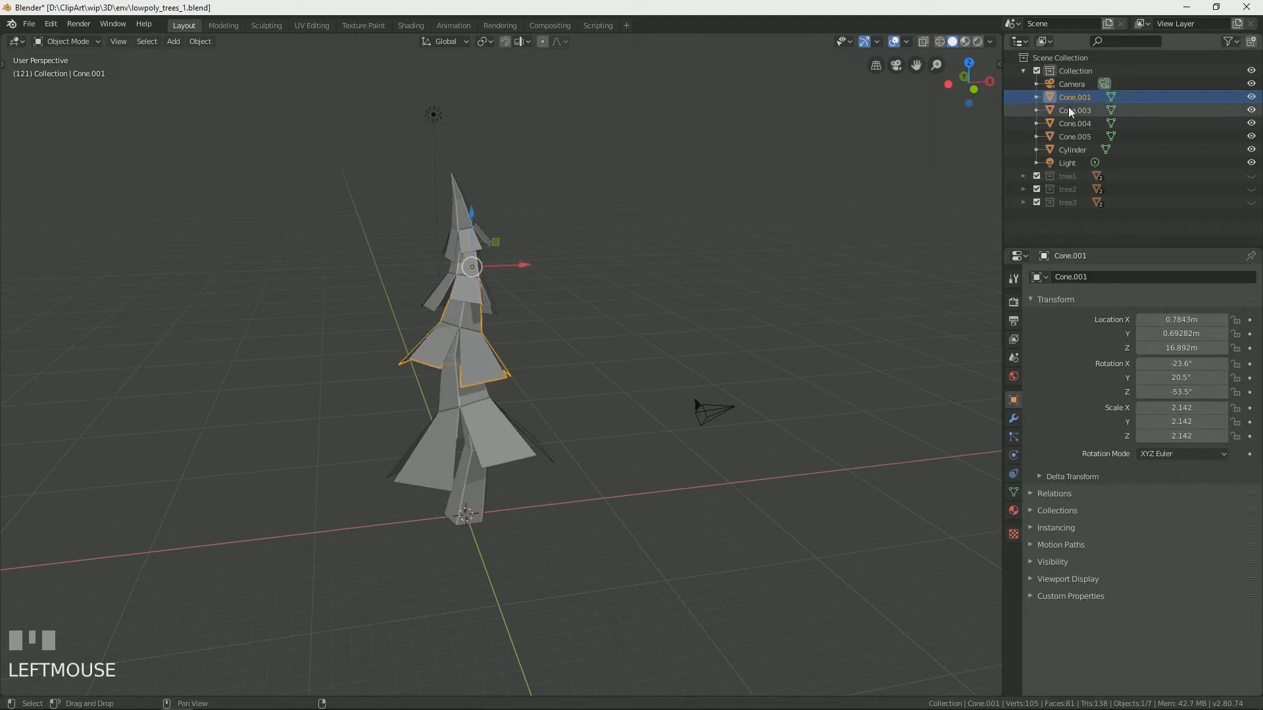
shift+click(1068, 108)
shift+click(1071, 125)
shift+click(1072, 136)
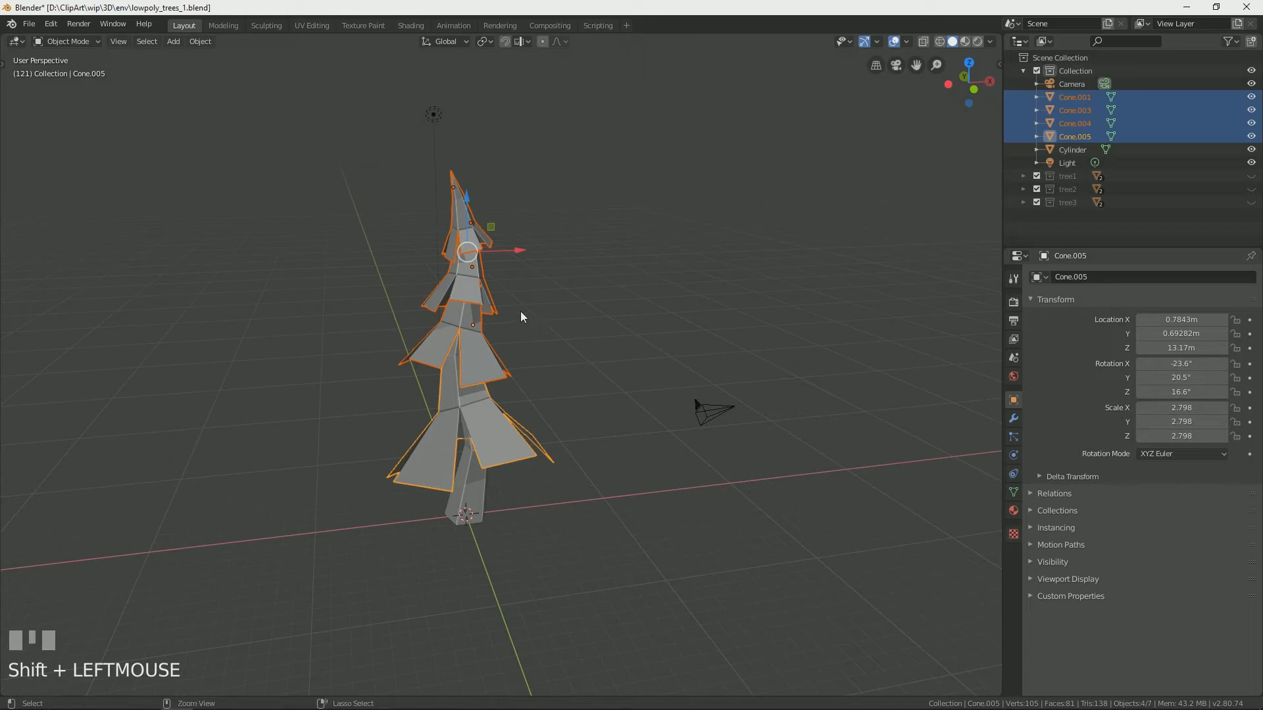
key(ctrl+KP_1)
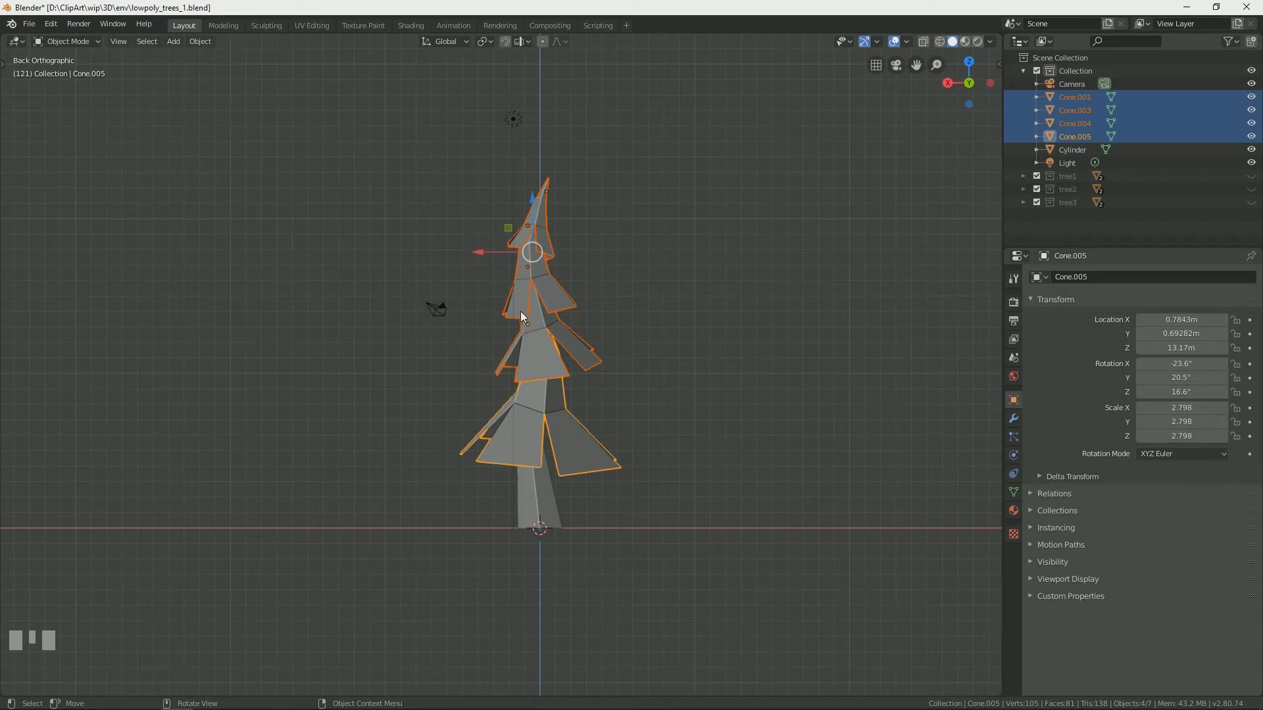
key(ctrl+j)
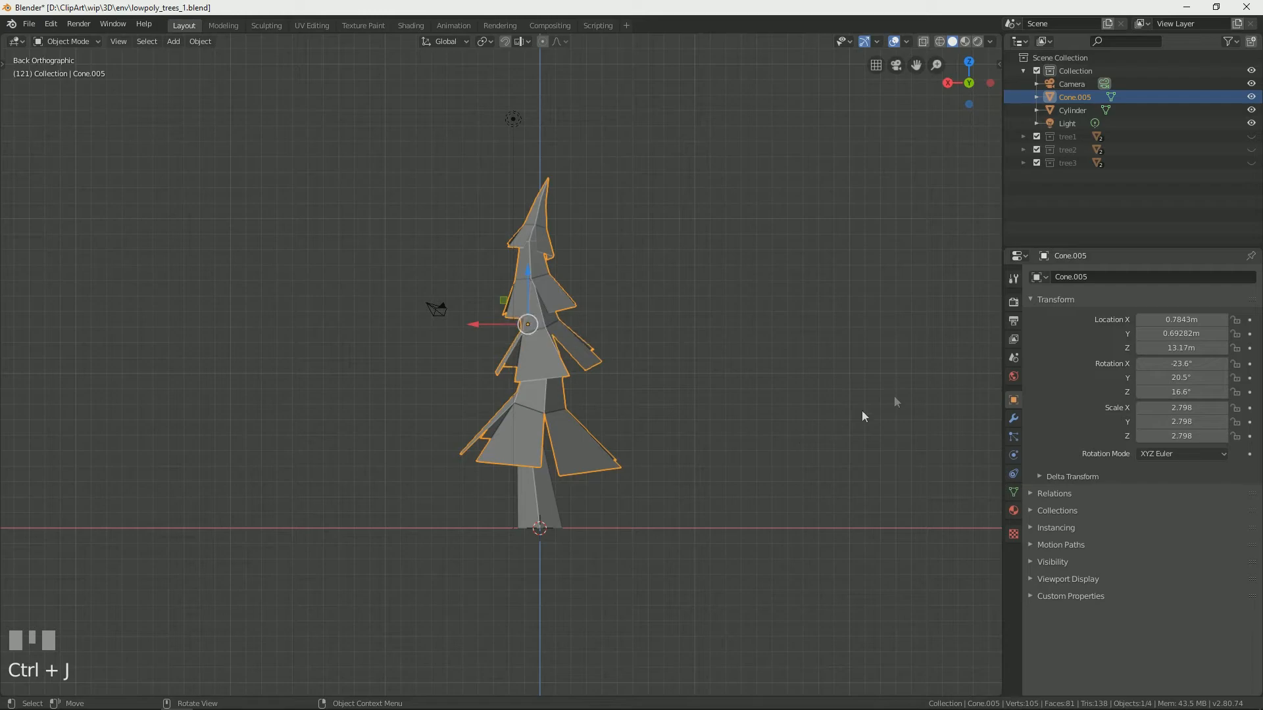
Enter mesh editing on the joined foliage and shift the outer bottom corner of the second tier's positive-X flap along X
click(649, 395)
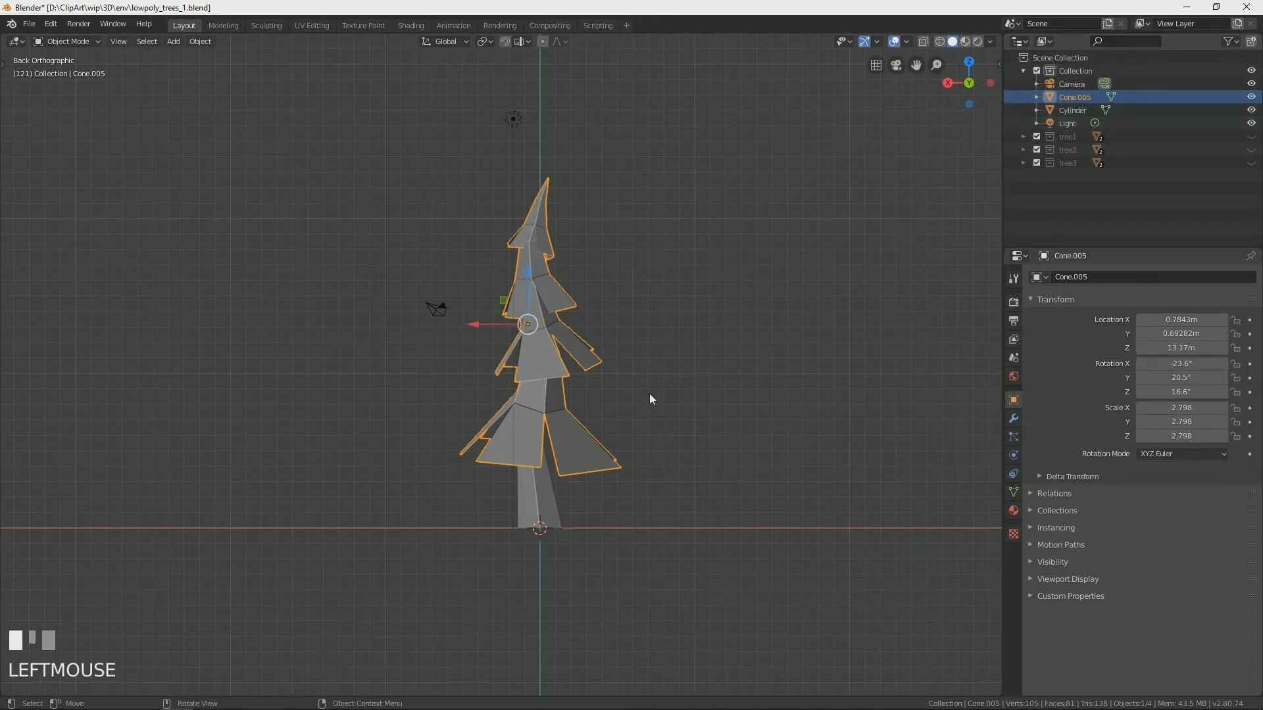
click(529, 322)
scroll(543, 400, up, 2)
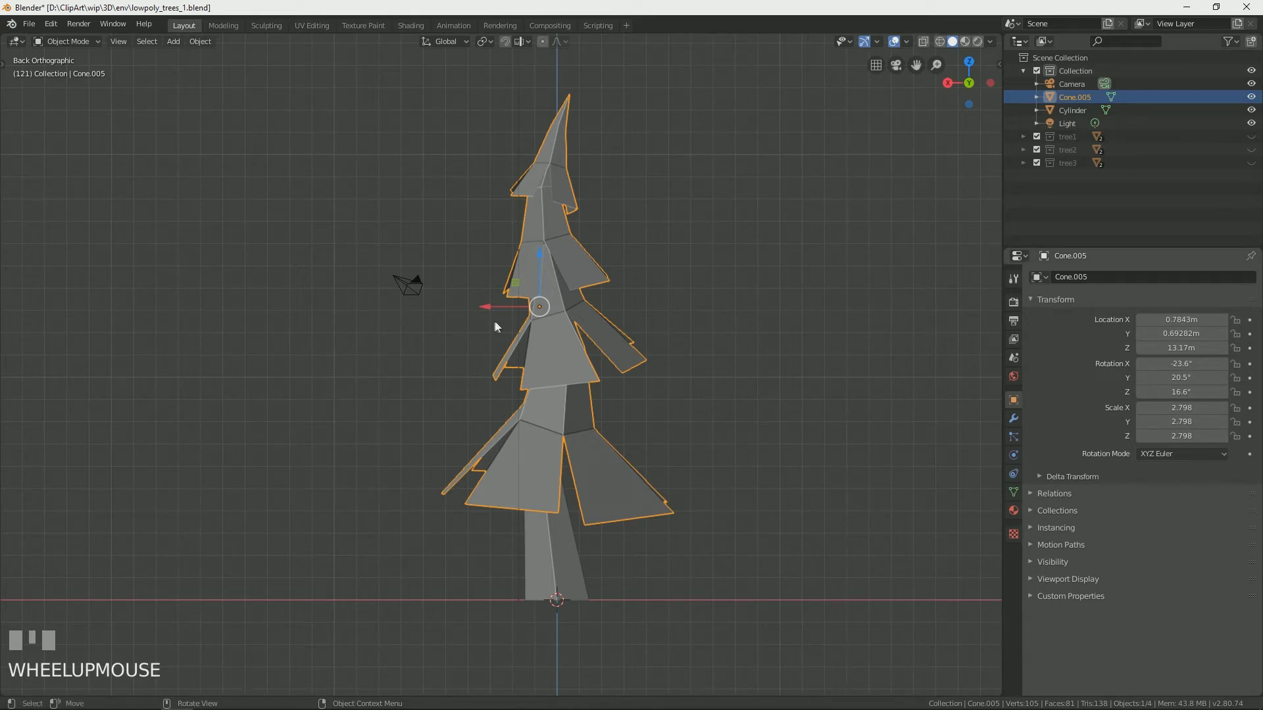
scroll(495, 321, up, 3)
click(476, 271)
click(535, 238)
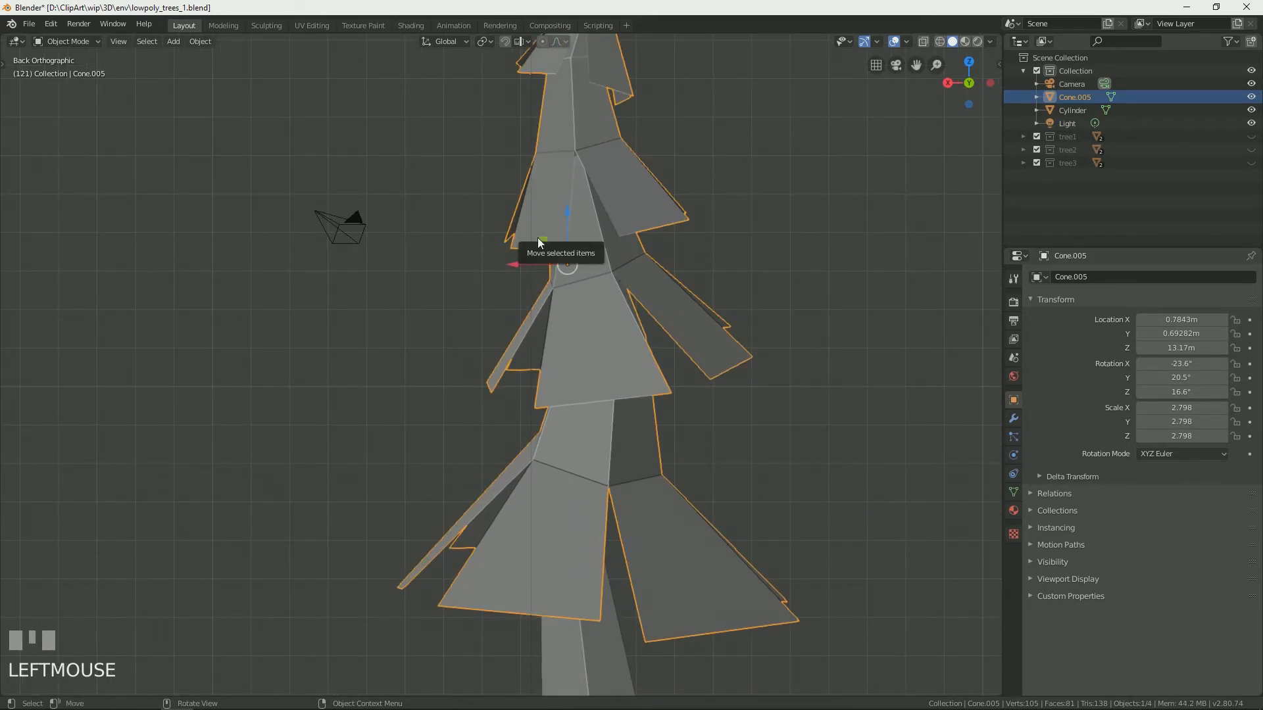
key(Tab)
click(510, 247)
shift+click(511, 248)
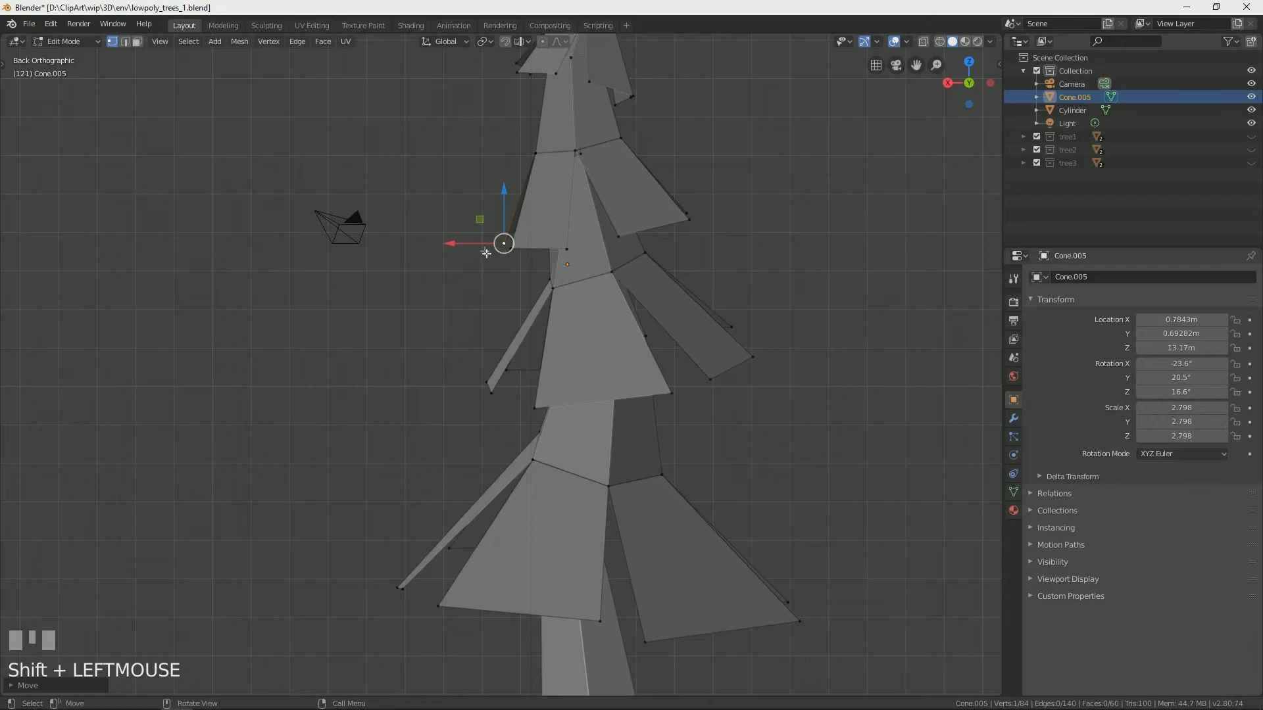
drag(451, 246, 526, 250)
click(493, 261)
Move the other bottom corner vertex of the second tier's positive-X flap
click(568, 251)
middle_drag(526, 250, 440, 254)
drag(405, 256, 392, 256)
middle_drag(486, 262, 552, 347)
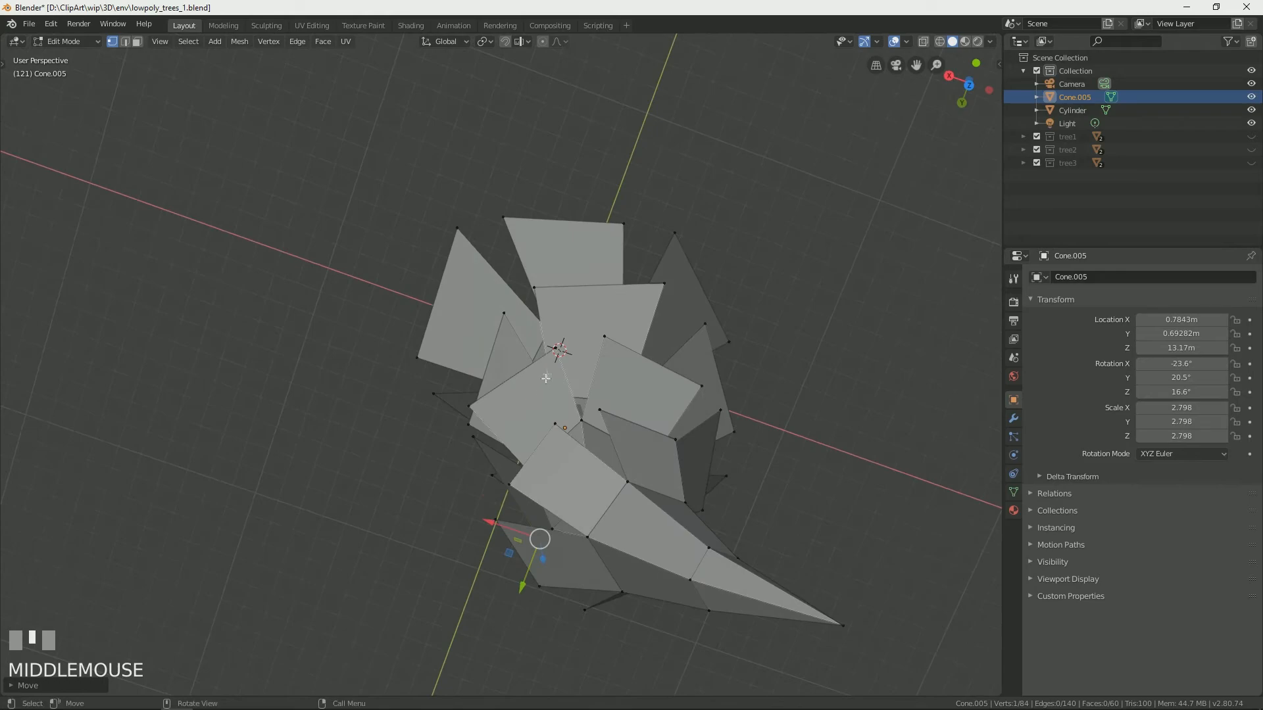
Reposition another foliage flap's corner vertex while viewing the tree from above
click(553, 345)
drag(539, 341, 518, 333)
drag(533, 381, 538, 372)
click(539, 371)
middle_drag(539, 371, 677, 268)
scroll(687, 265, down, 2)
key(Tab)
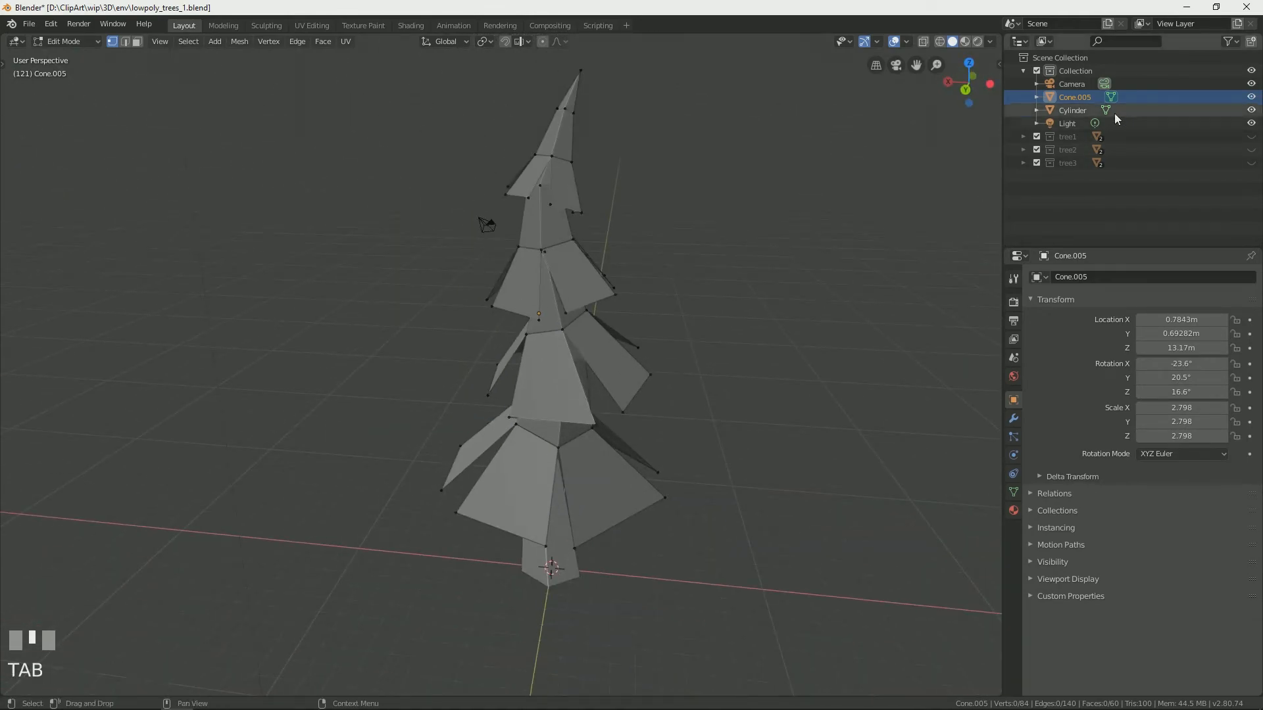
Leave mesh editing and add a Solidify modifier to the joined foliage object Cone.005
click(1075, 100)
key(Tab)
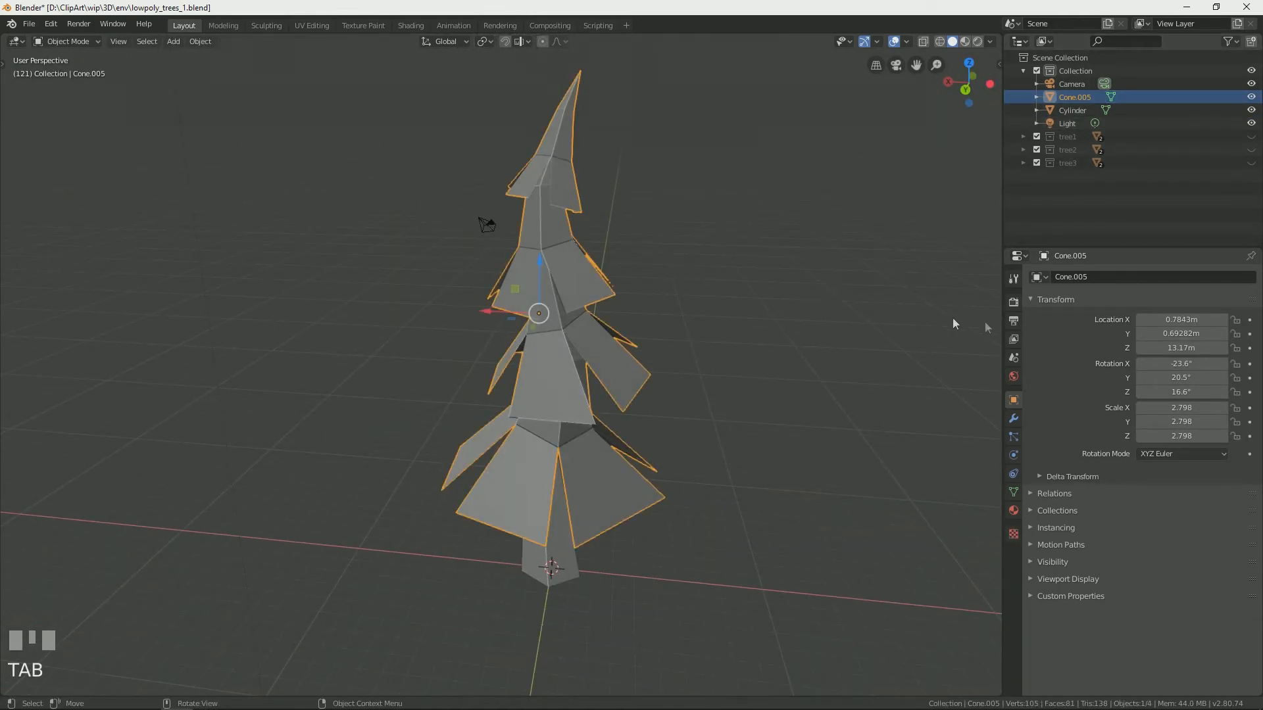
click(1009, 420)
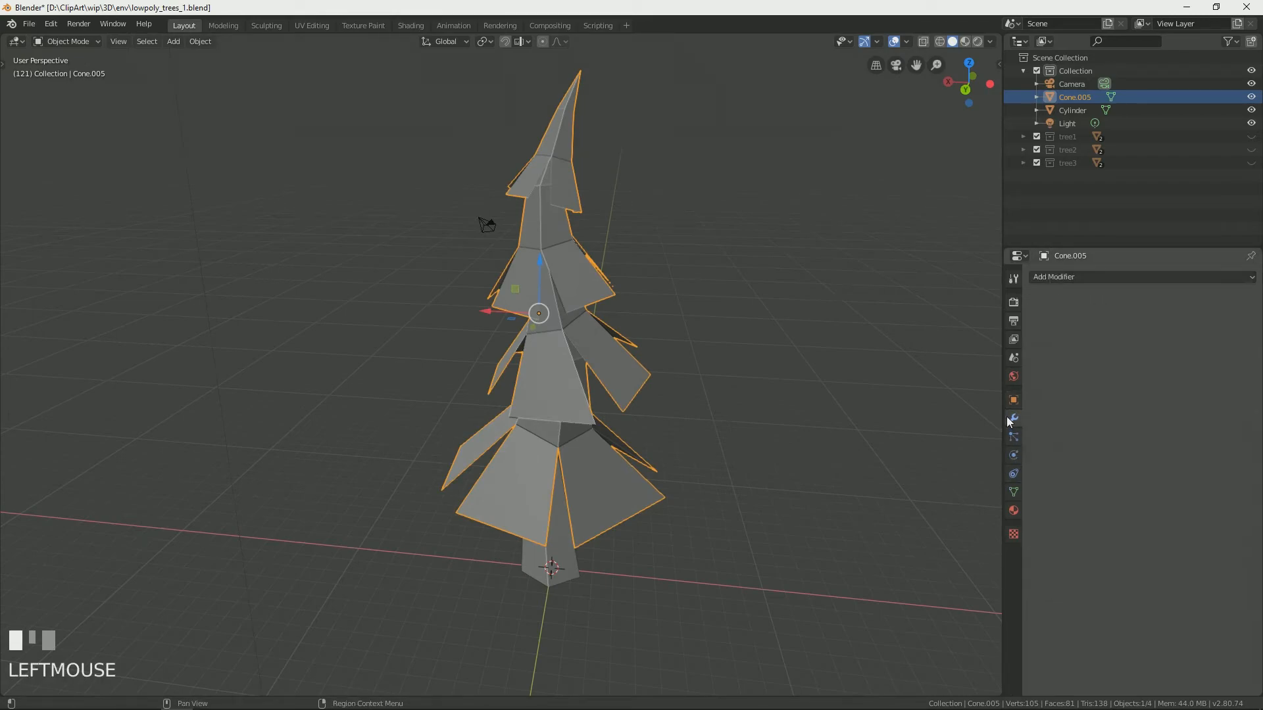
click(1088, 278)
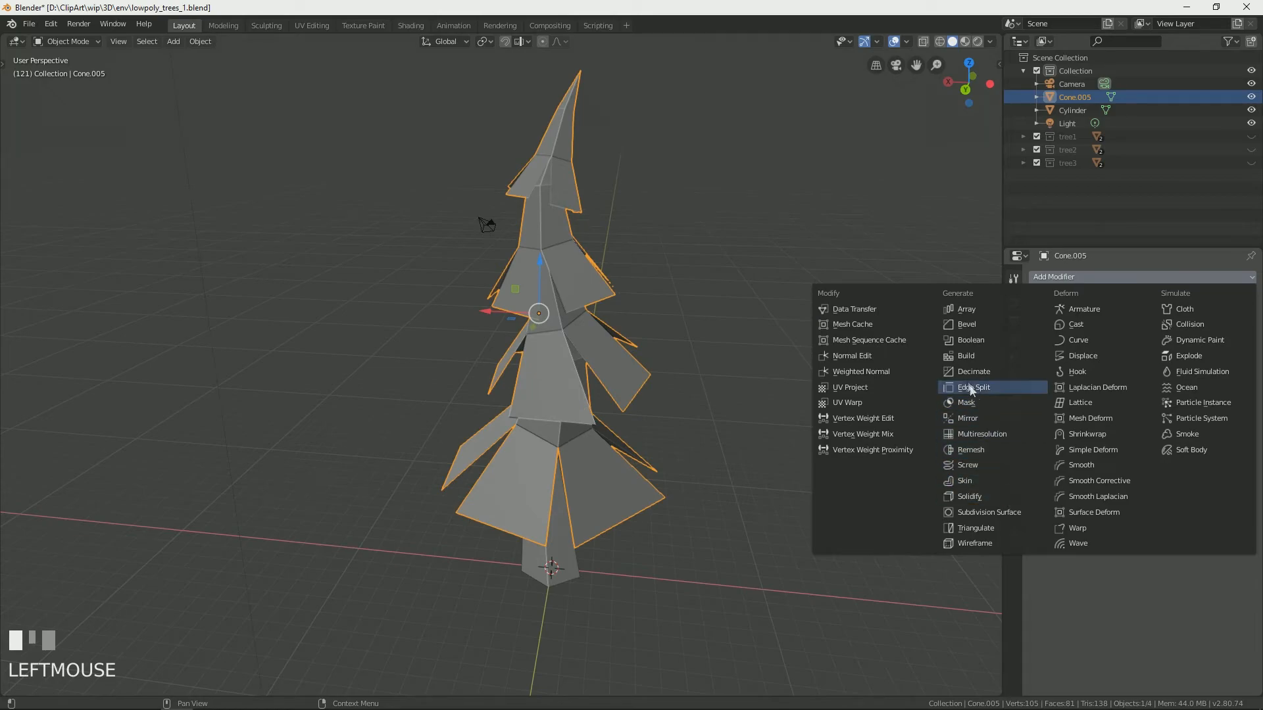
click(964, 497)
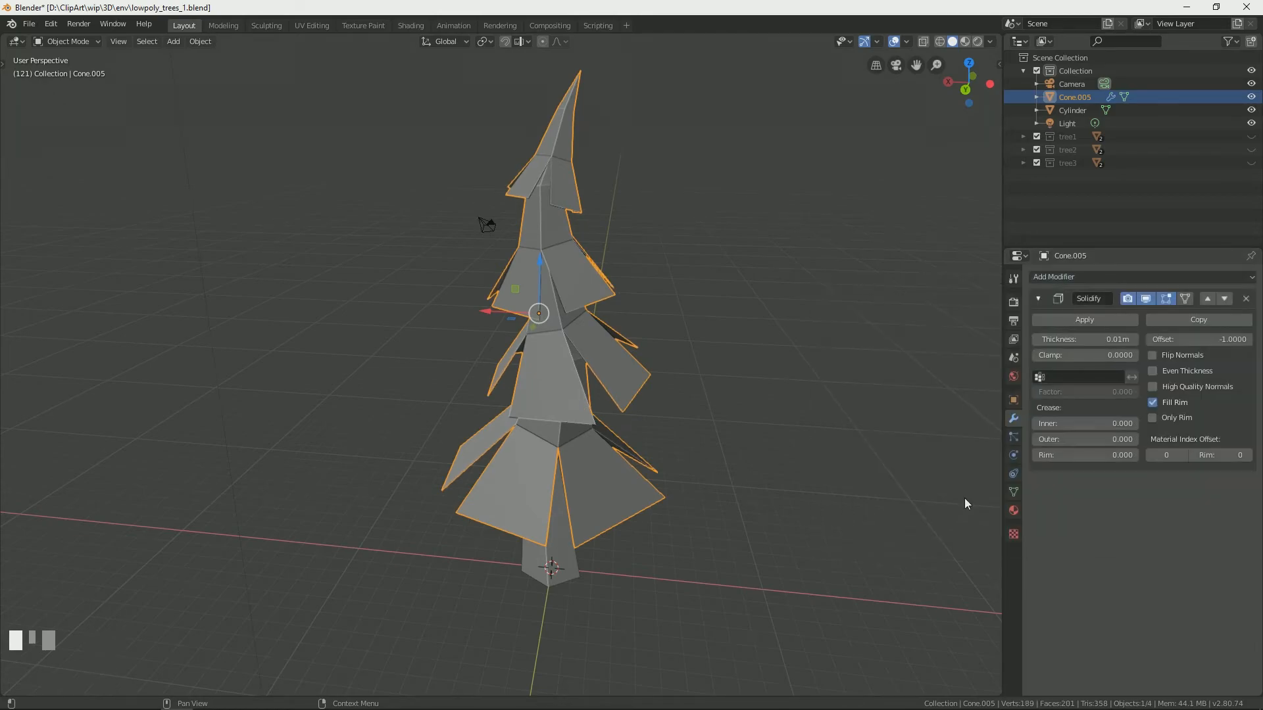
Set the foliage's Solidify thickness to 0.14 m and apply the modifier
middle_drag(563, 352, 552, 309)
scroll(601, 243, up, 3)
scroll(613, 258, up, 2)
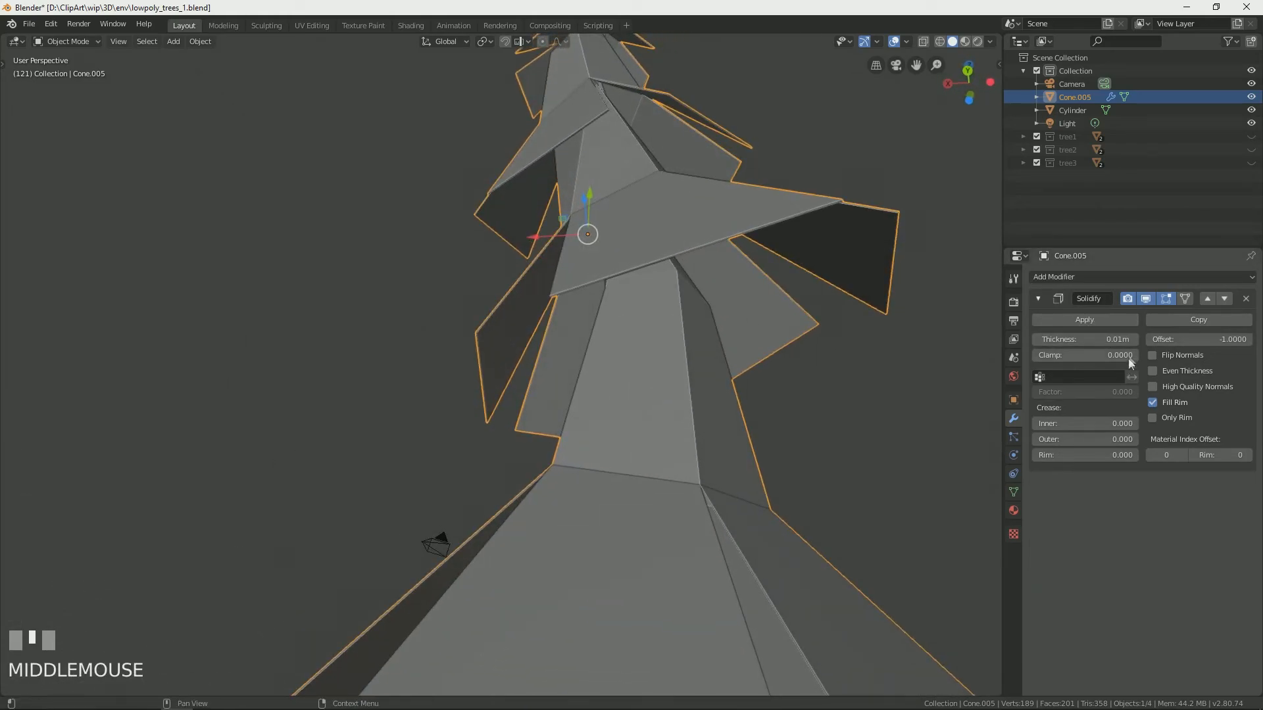
click(1089, 340)
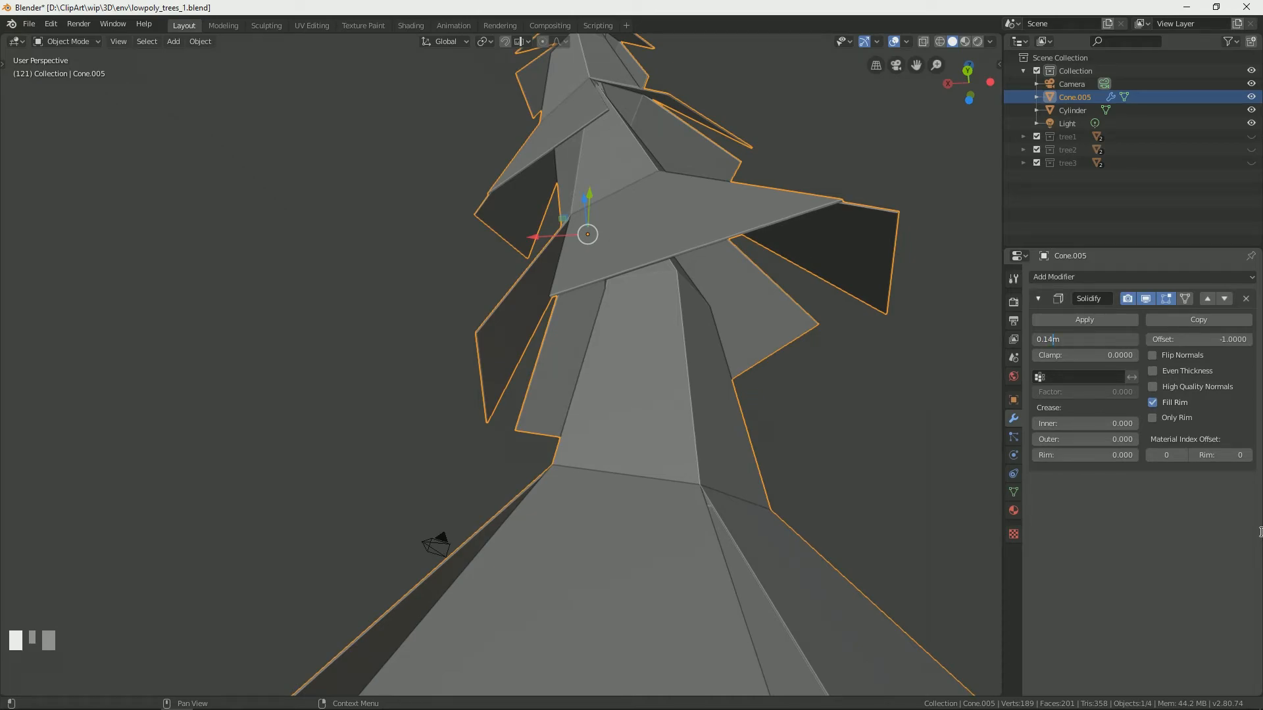
key(Return)
middle_drag(756, 283, 800, 229)
scroll(679, 280, down, 3)
middle_drag(555, 206, 563, 396)
scroll(712, 318, down, 1)
scroll(594, 307, down, 2)
scroll(485, 464, up, 2)
middle_drag(484, 464, 417, 464)
scroll(417, 463, down, 2)
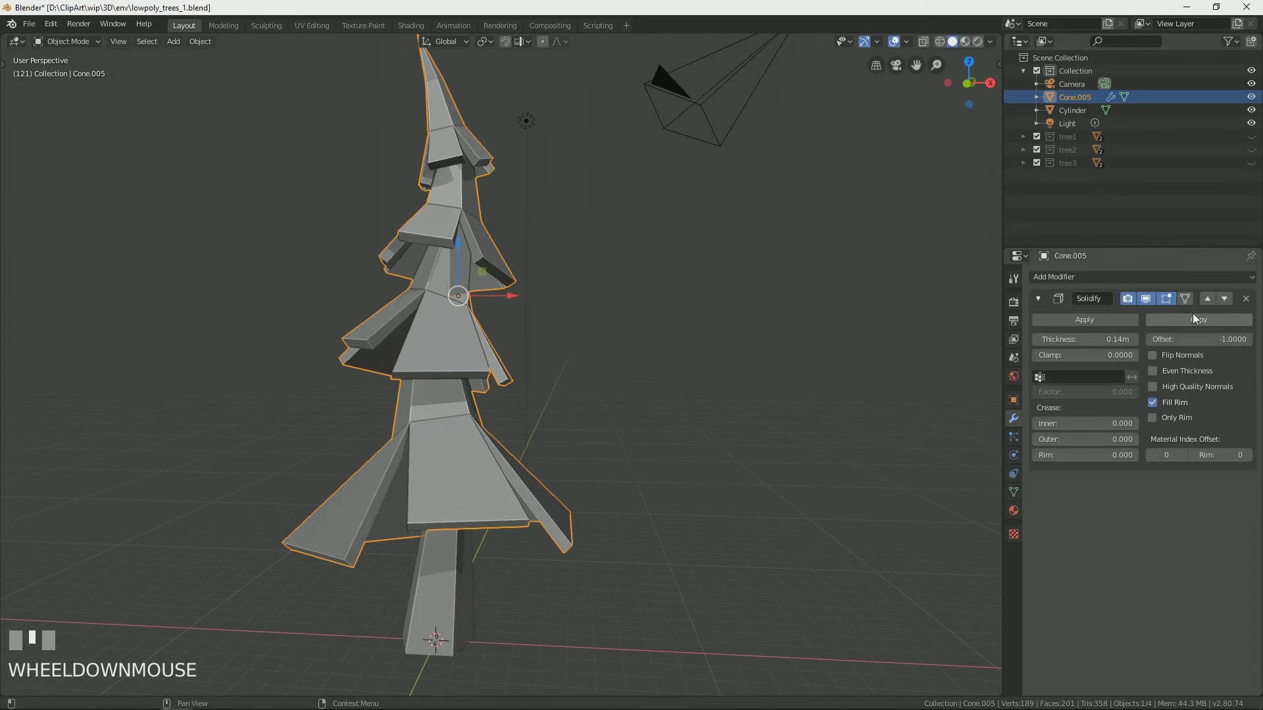
click(1093, 319)
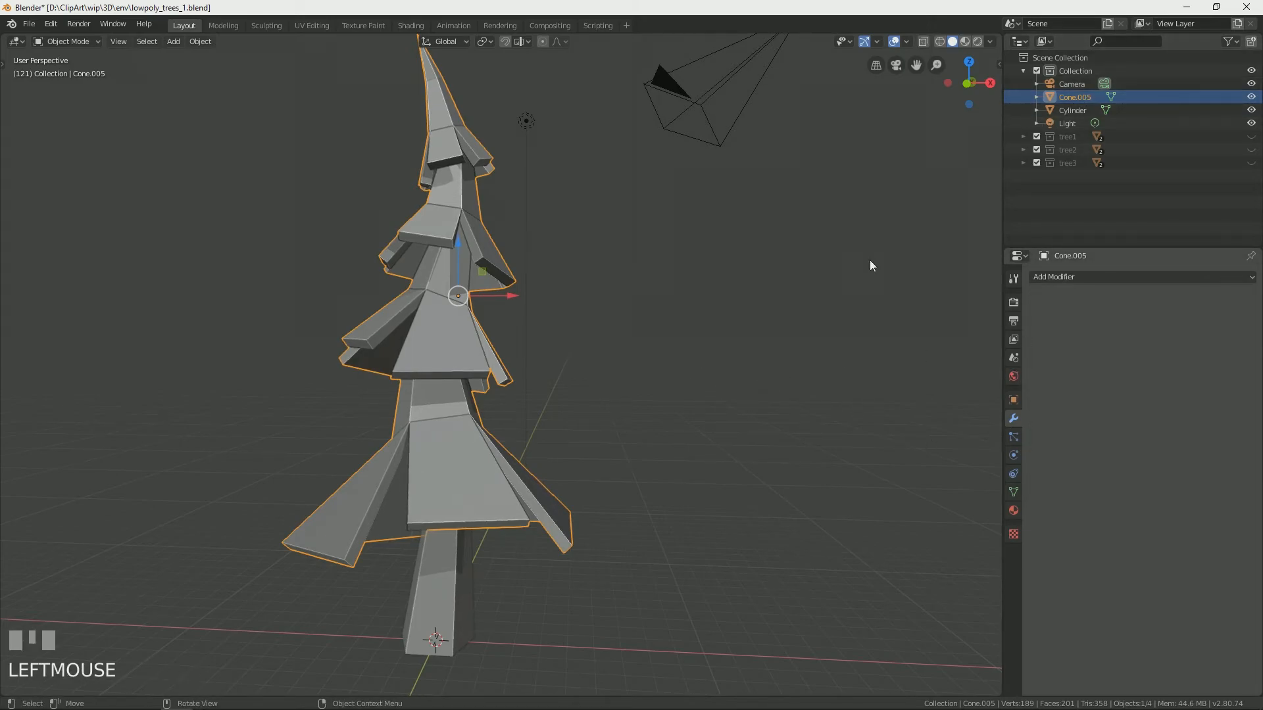
Enter face editing on the foliage and select nine flap end faces on the front side of the upper three tiers
key(Tab)
key(3)
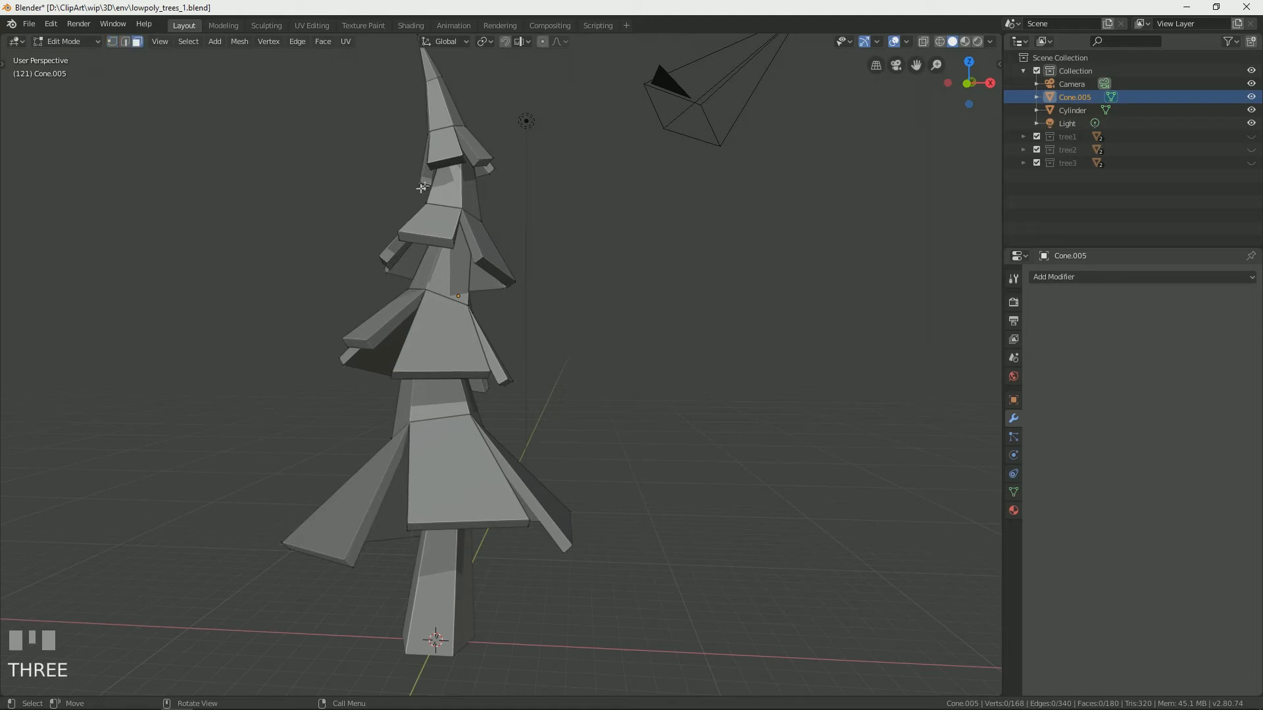
middle_drag(428, 233, 470, 371)
scroll(598, 345, up, 3)
click(510, 307)
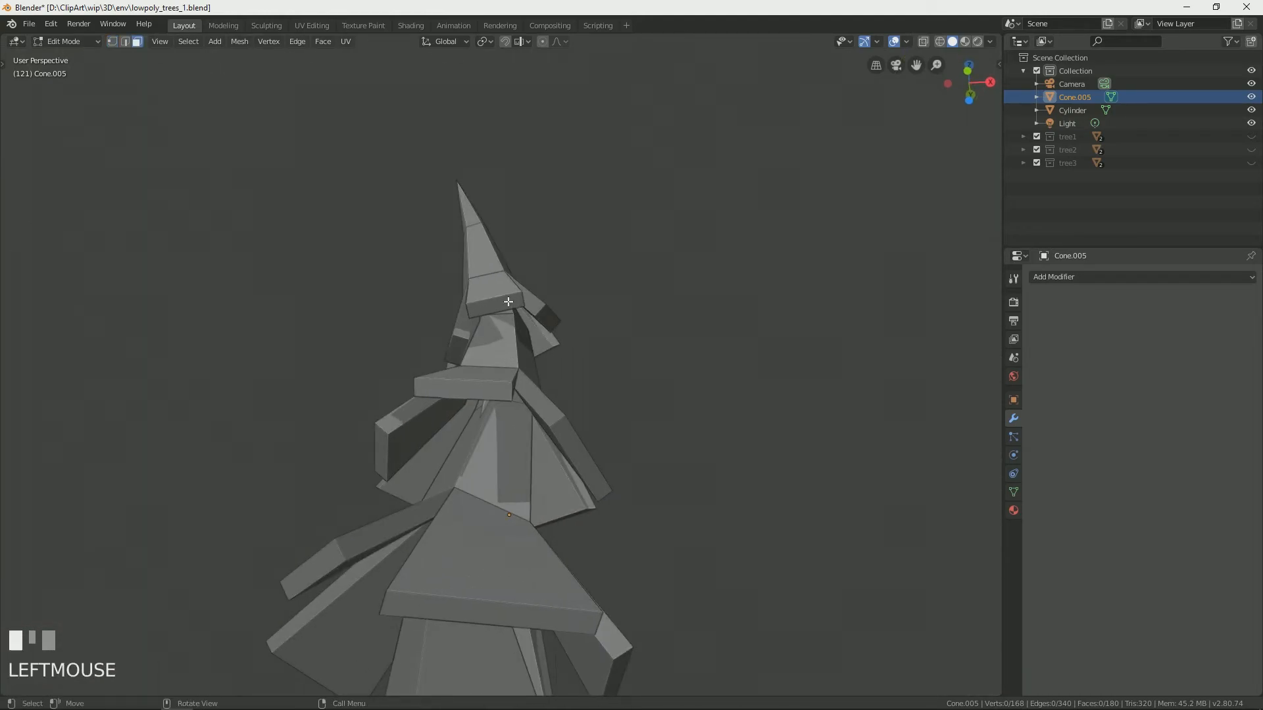
shift+click(495, 372)
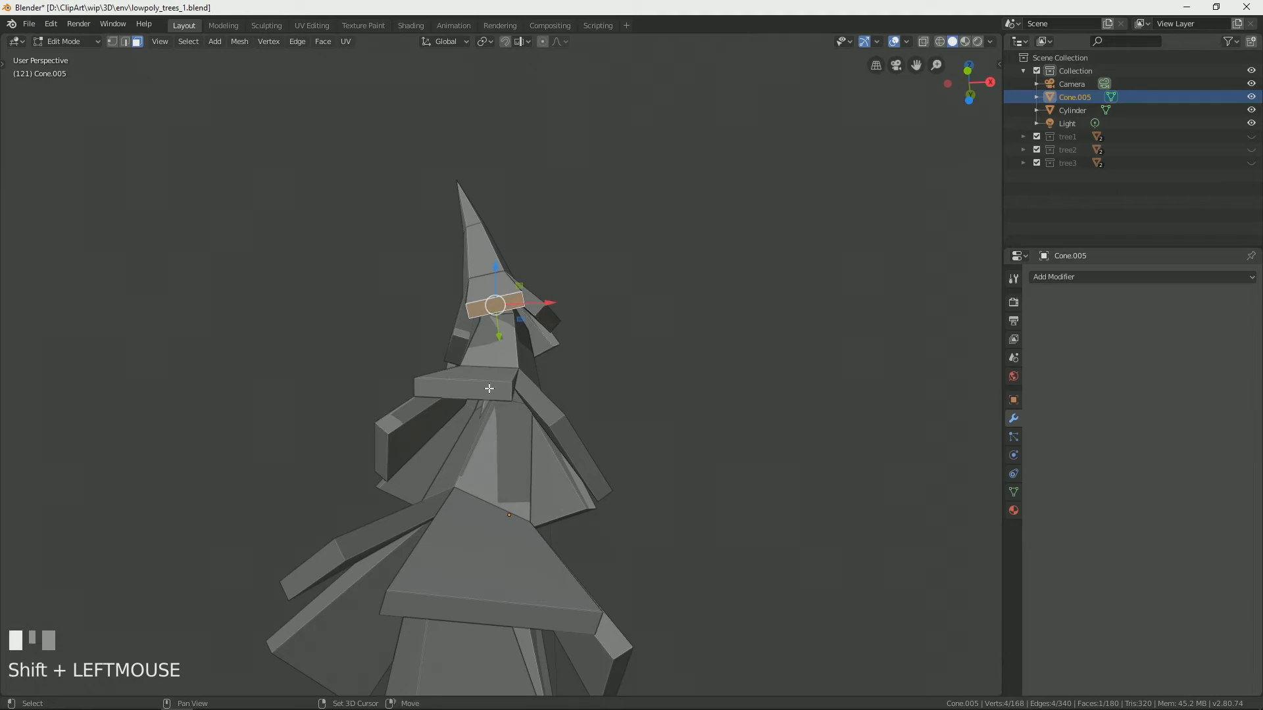
shift+click(549, 320)
shift+click(456, 349)
shift+click(381, 445)
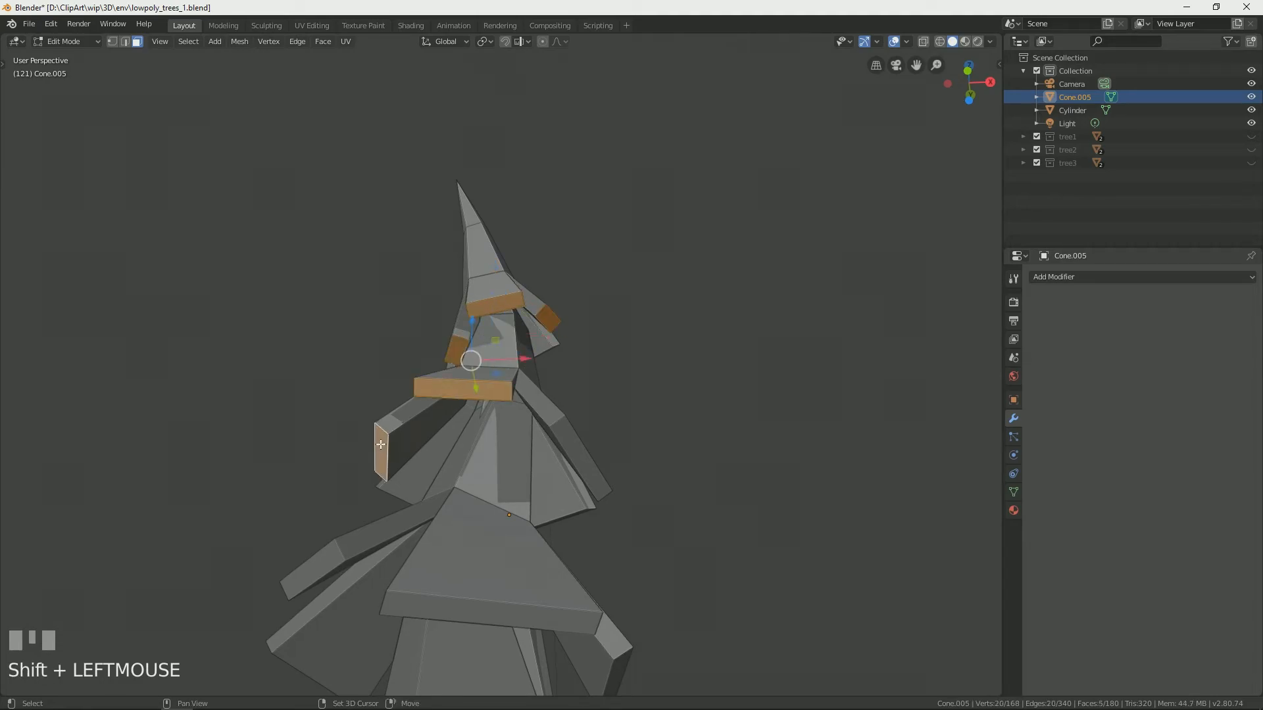
shift+click(559, 449)
shift+click(488, 612)
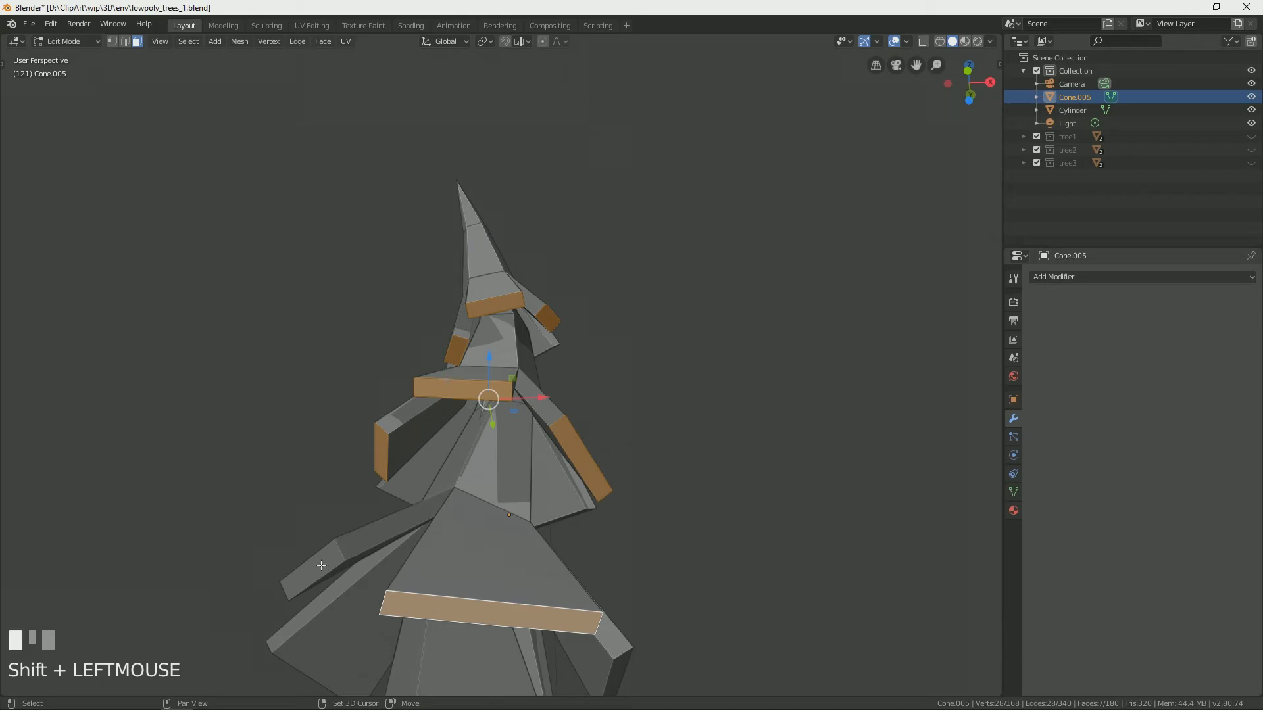
shift+click(321, 565)
shift+click(626, 672)
Add the remaining flap end faces of the upper three tiers, around the back of the tree, to the selection
middle_drag(745, 506, 710, 487)
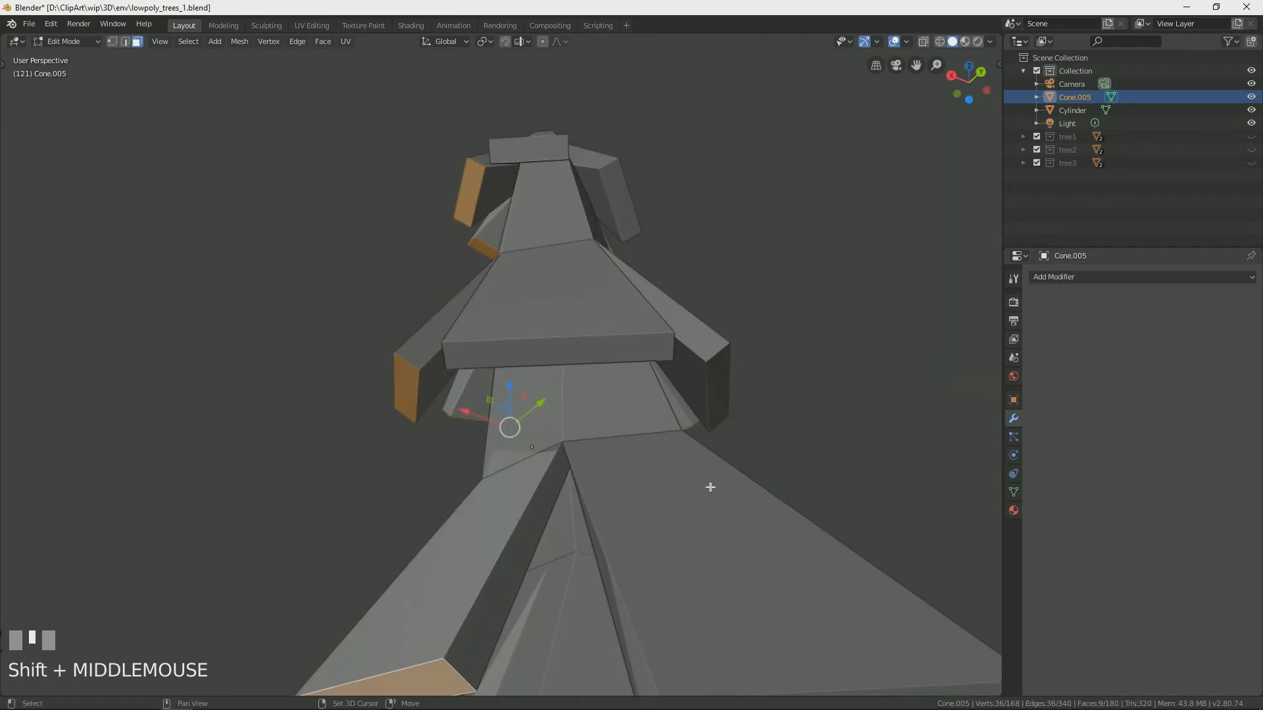
shift+click(528, 150)
shift+click(611, 358)
shift+click(714, 374)
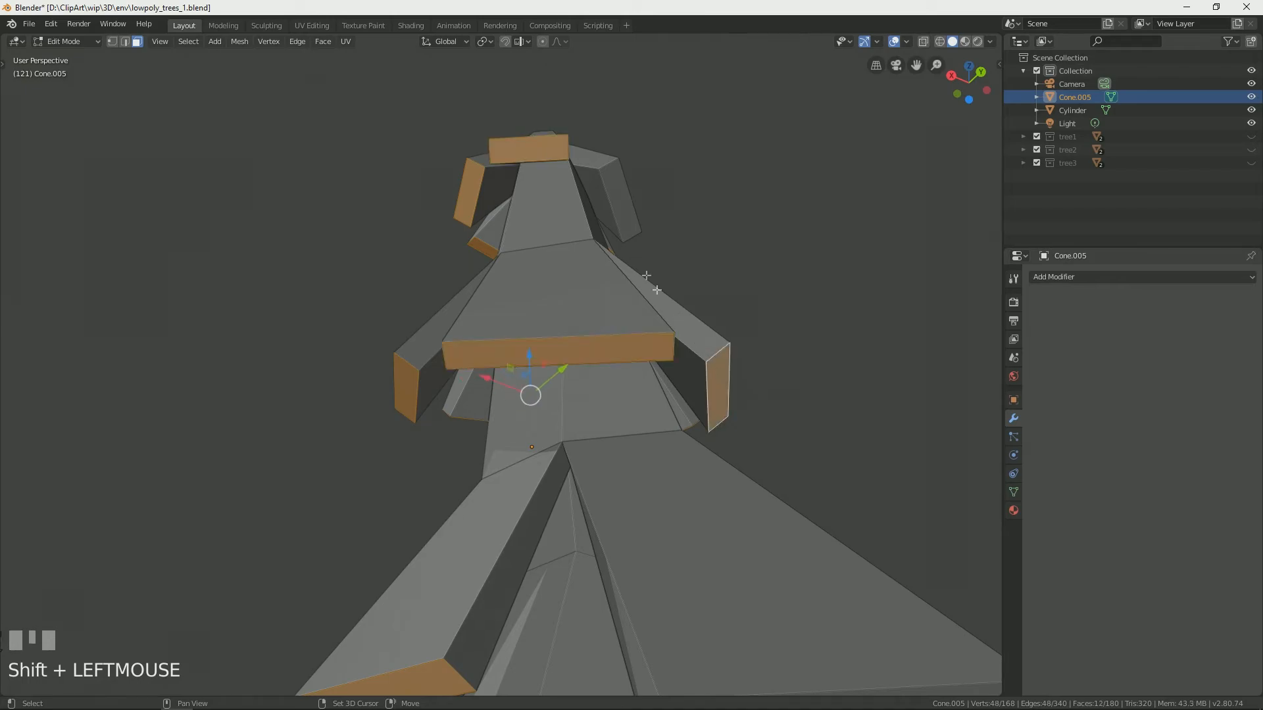
shift+click(612, 200)
middle_drag(840, 357, 673, 336)
shift+click(643, 326)
shift+click(510, 460)
Extend the selection with the end faces of all five bottom-tier flaps
scroll(705, 451, down, 3)
shift+middle_drag(757, 505, 695, 500)
shift+click(696, 492)
shift+click(819, 490)
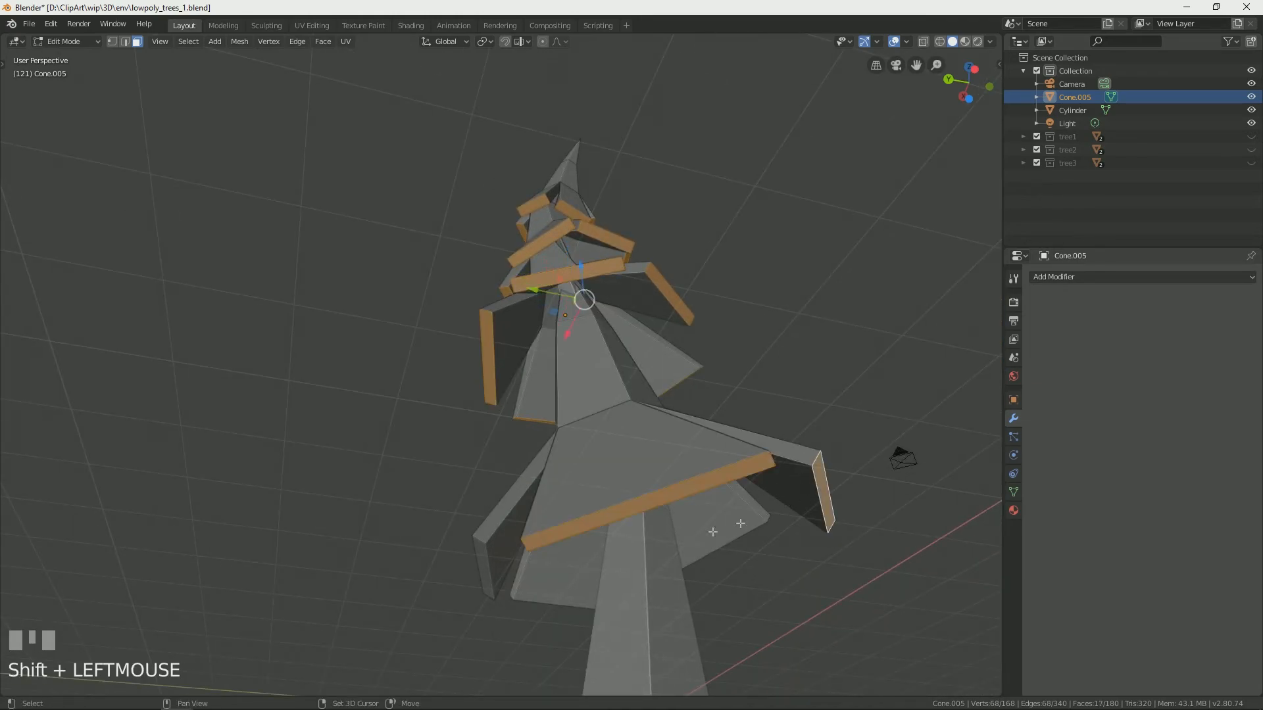
shift+click(482, 572)
middle_drag(481, 573, 471, 461)
shift+click(484, 456)
shift+click(365, 398)
middle_drag(365, 398, 504, 472)
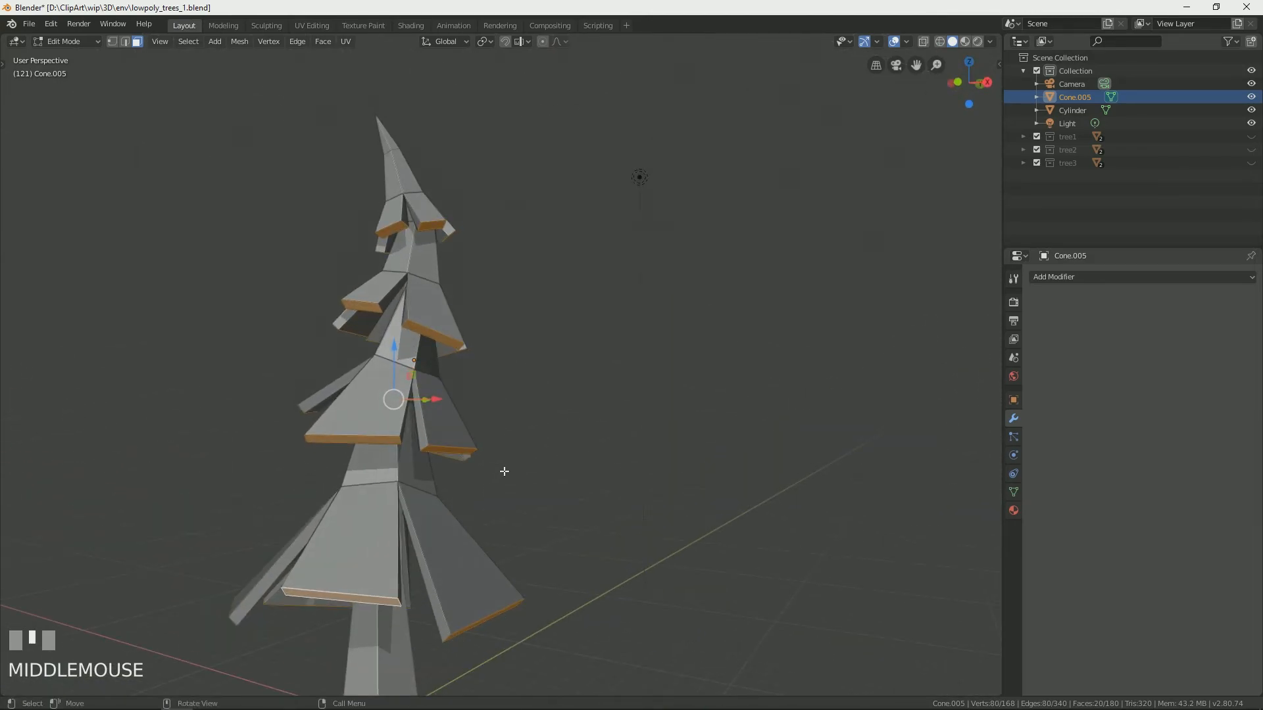
Inset the selected flap end faces by a small amount
shift+middle_drag(458, 524, 453, 523)
scroll(451, 525, up, 4)
shift+middle_drag(563, 527, 583, 473)
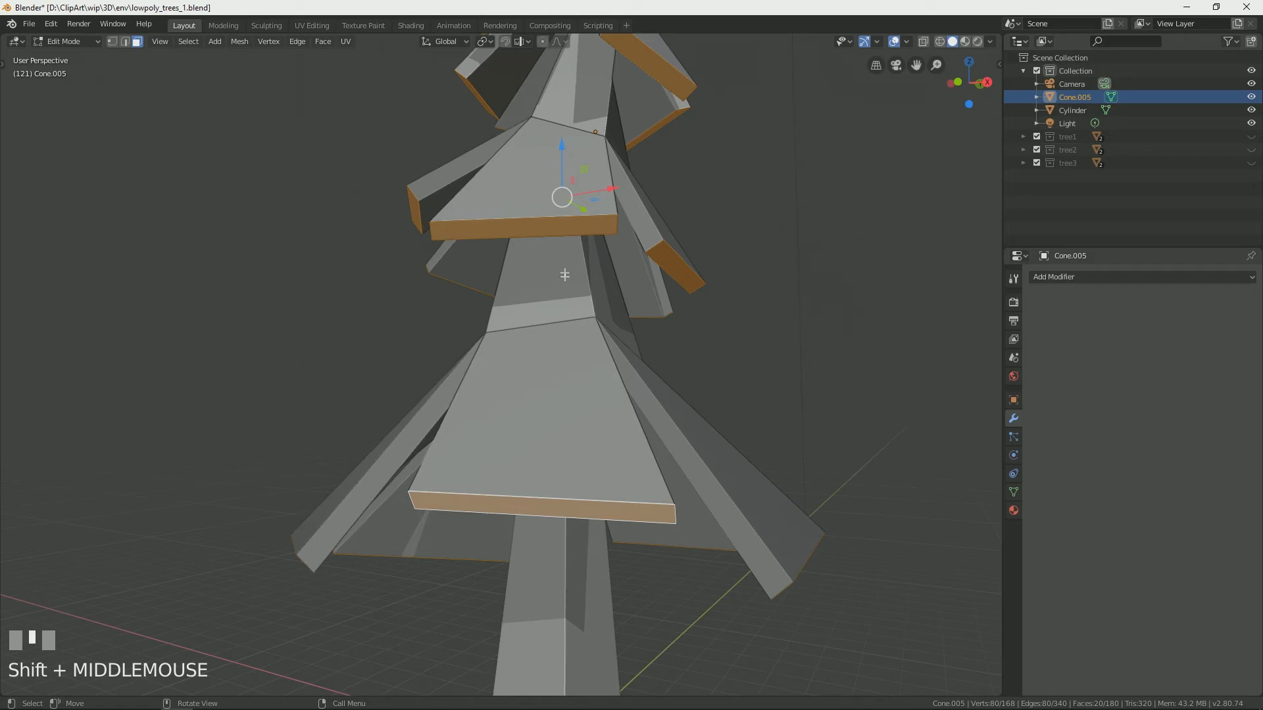
key(i)
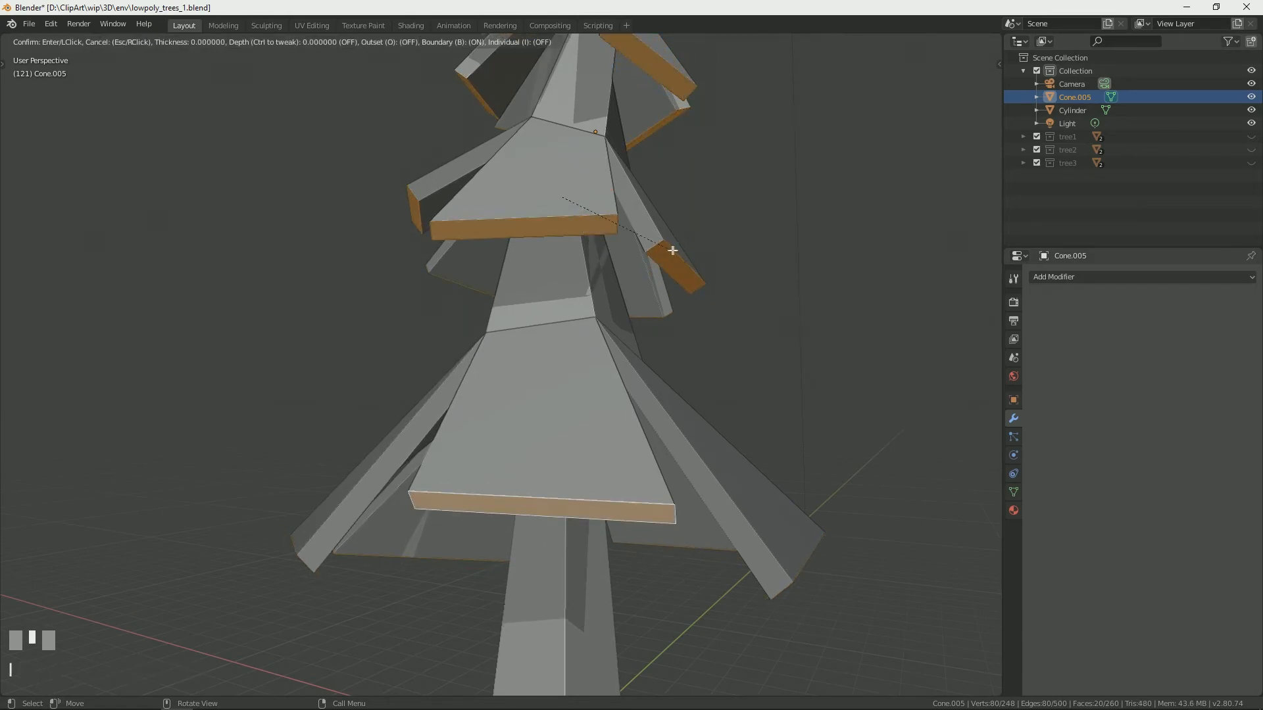
click(627, 240)
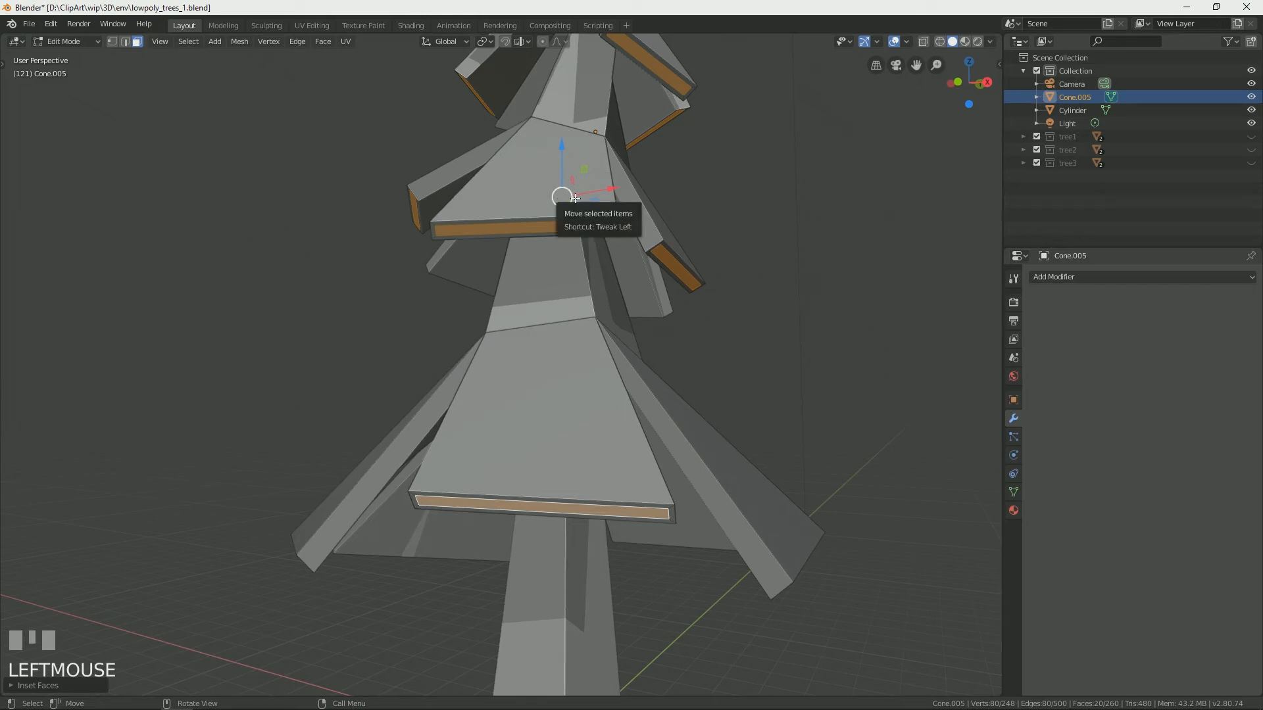
key(j)
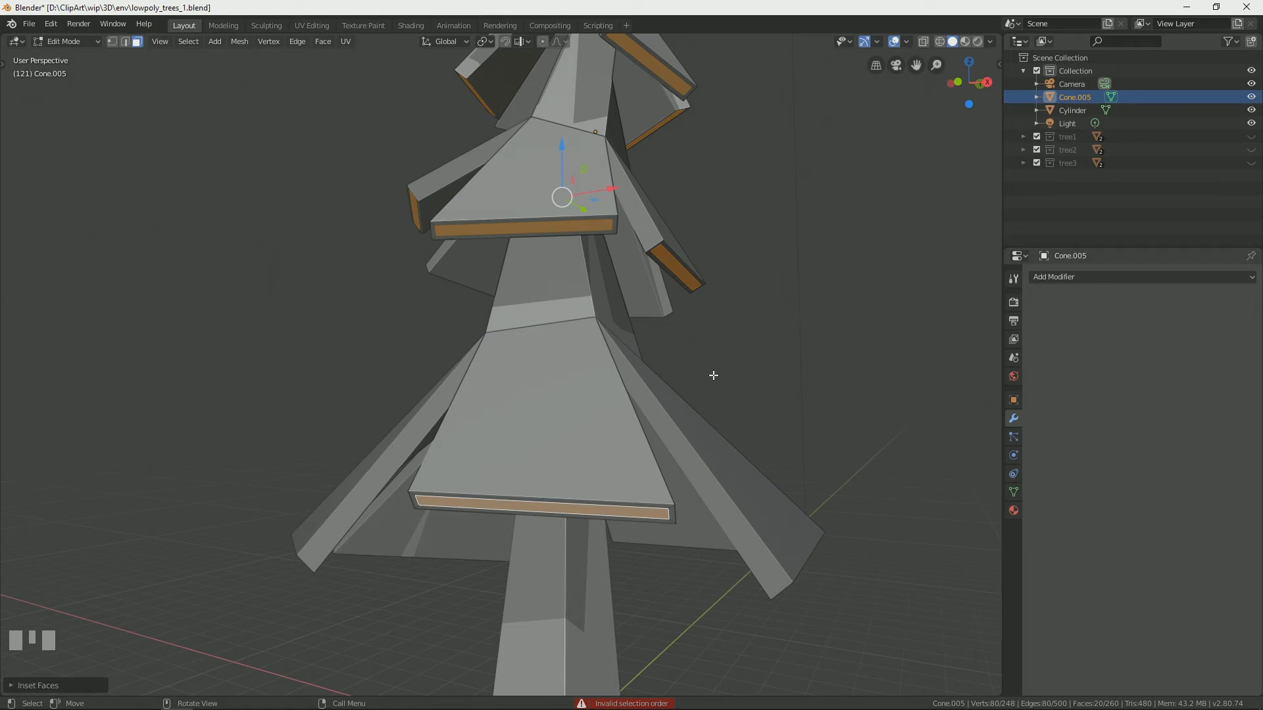
From the front view, shift the inset end faces slightly down along Z and clear the selection
key(KP_1)
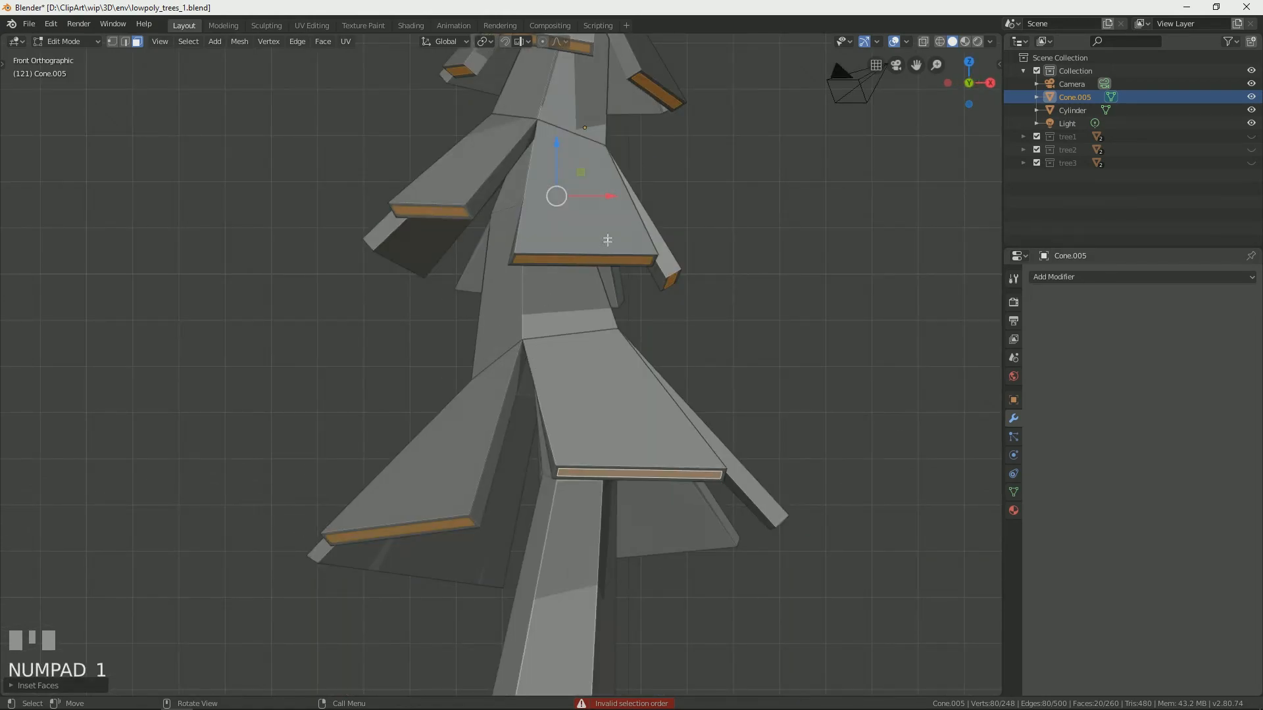
drag(558, 147, 560, 154)
middle_drag(723, 235, 552, 237)
scroll(553, 240, down, 5)
click(440, 223)
middle_drag(440, 222, 611, 249)
scroll(649, 244, down, 2)
middle_drag(534, 287, 578, 310)
scroll(552, 327, up, 2)
scroll(552, 326, up, 2)
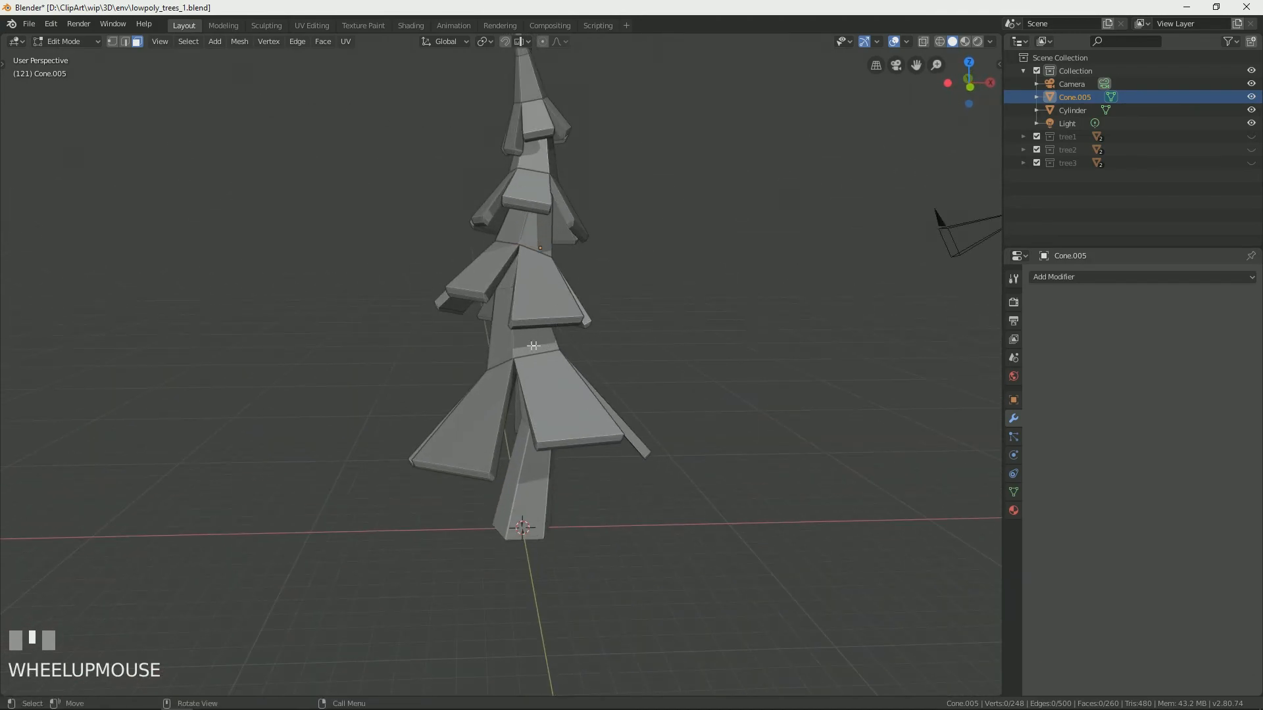
click(552, 284)
click(632, 302)
Leave mesh editing and assign the existing brown Material.002 to the trunk cylinder
key(Tab)
click(755, 431)
click(518, 510)
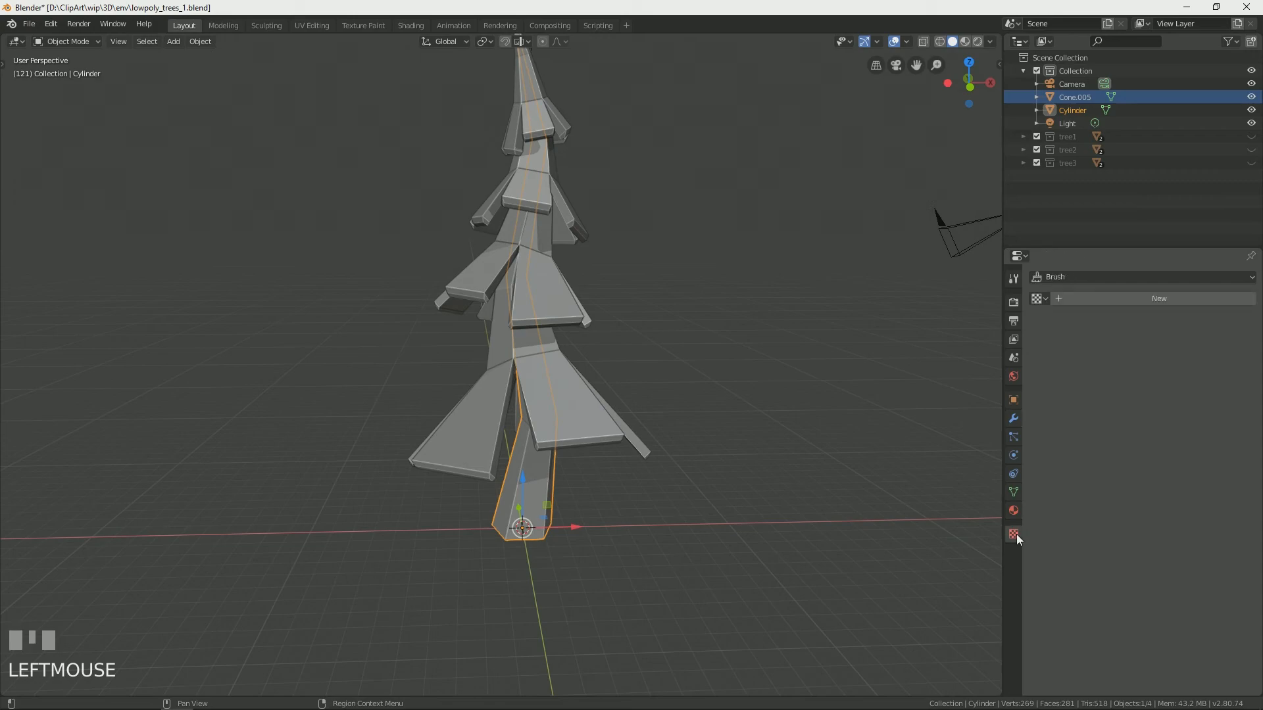
click(1016, 509)
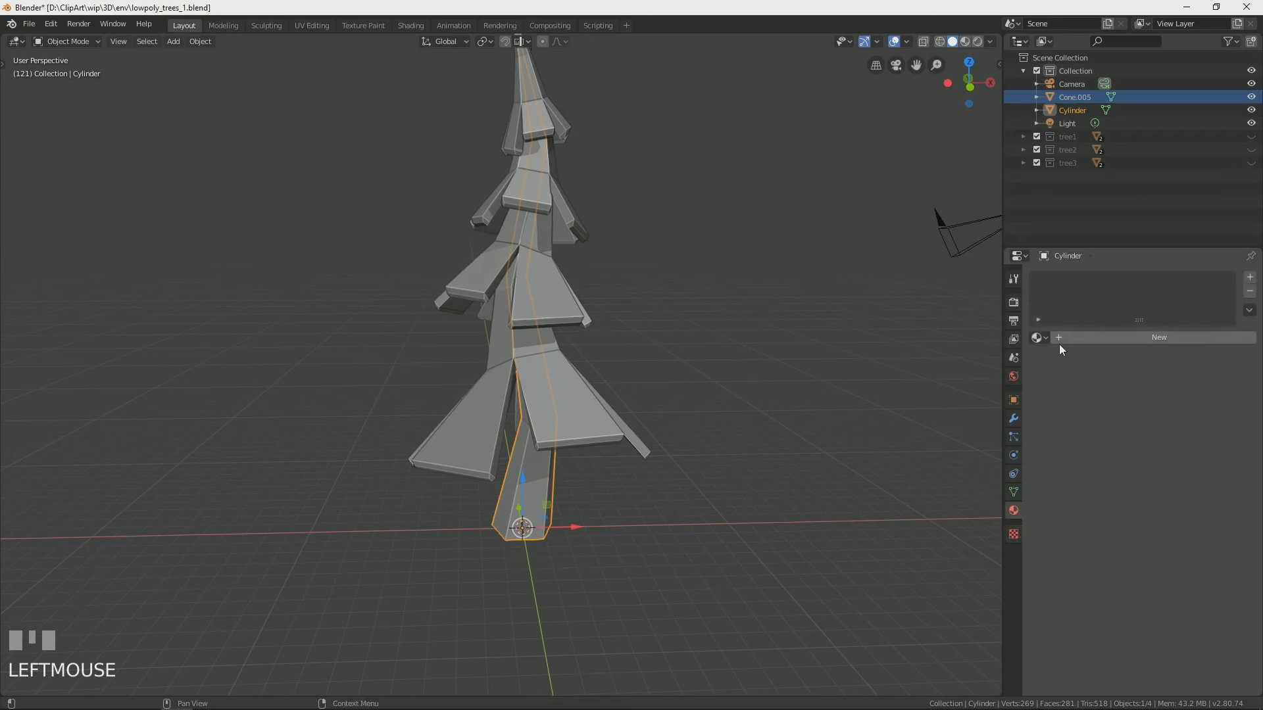
click(1039, 337)
click(1048, 391)
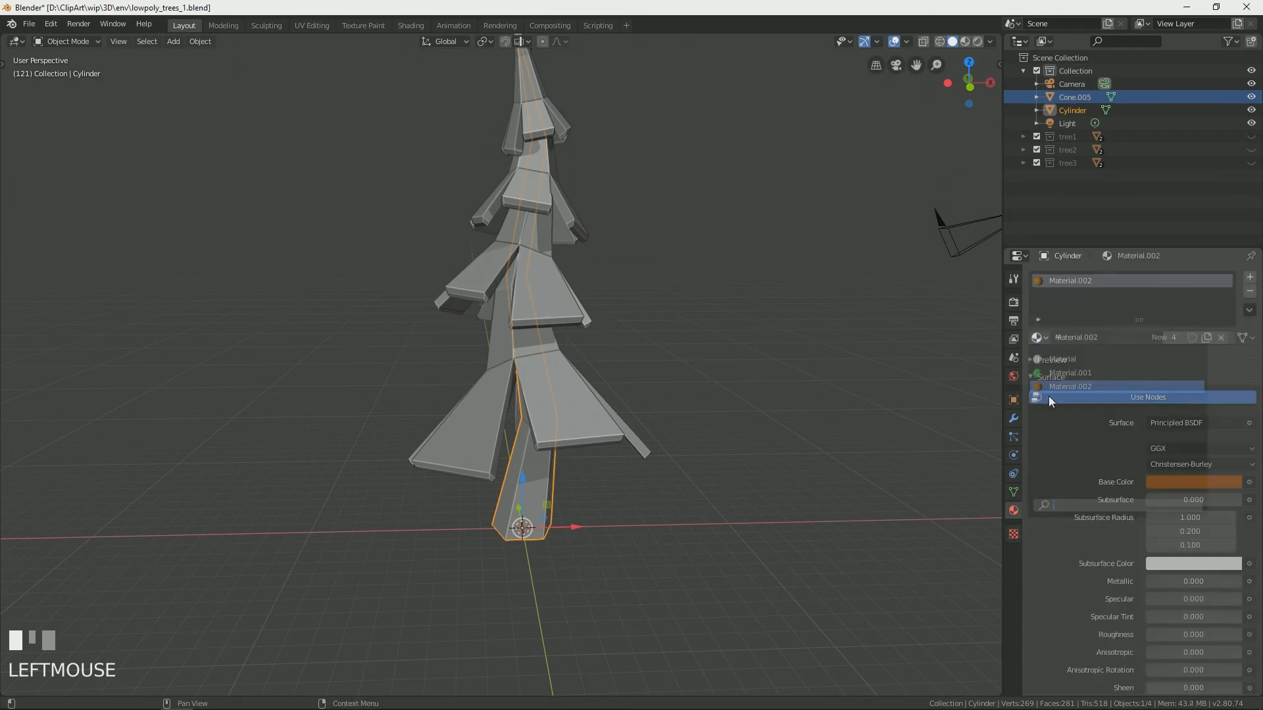
click(804, 456)
Assign the existing green Material.001 to the foliage object
click(564, 409)
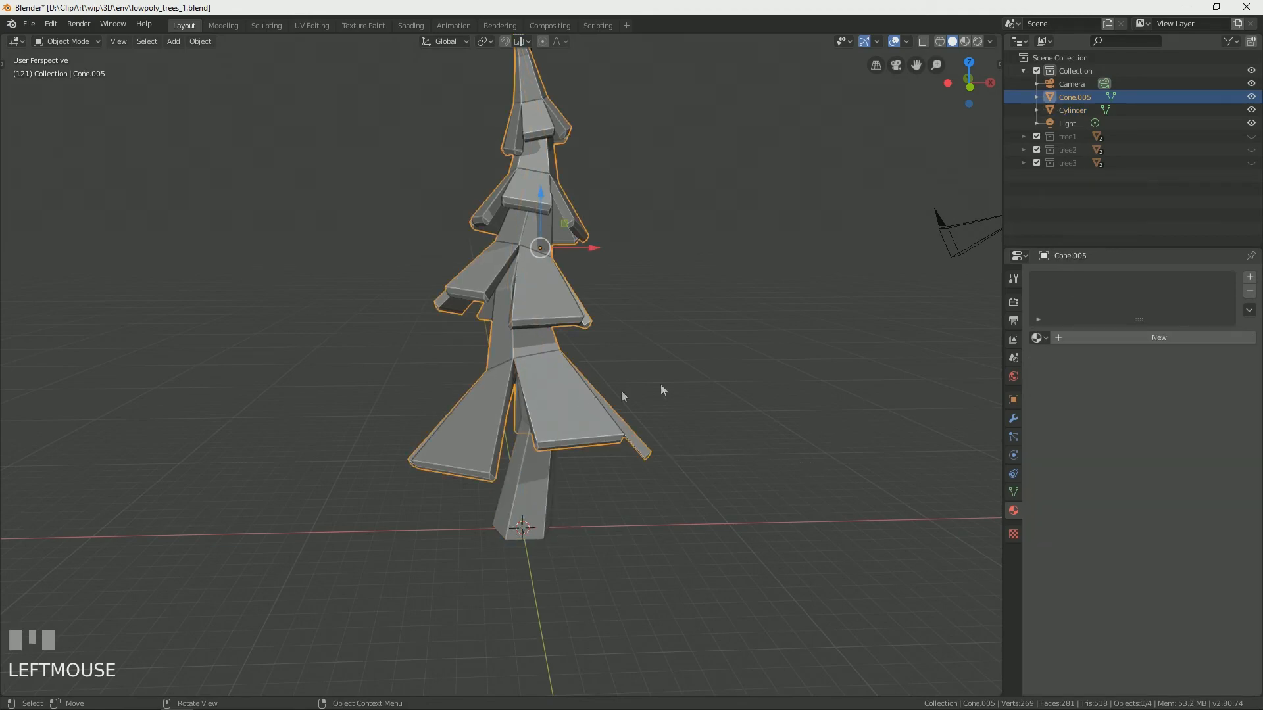
click(1039, 337)
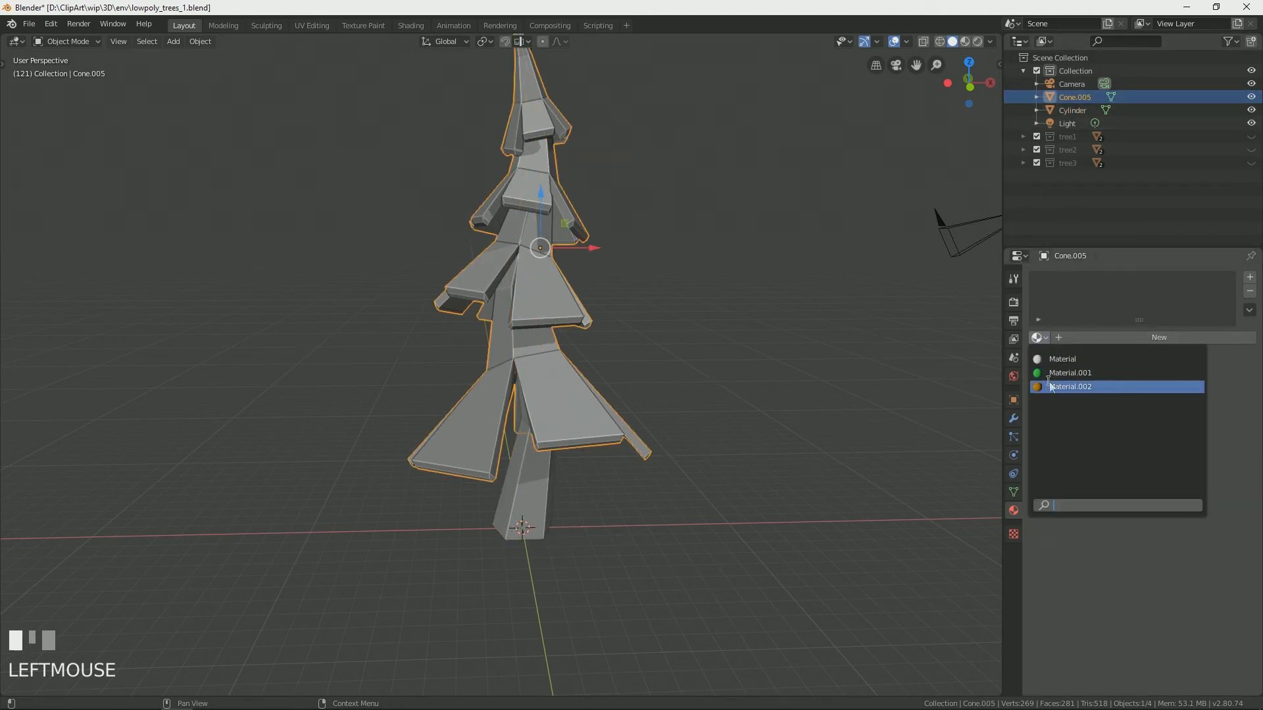
click(1052, 387)
click(1037, 337)
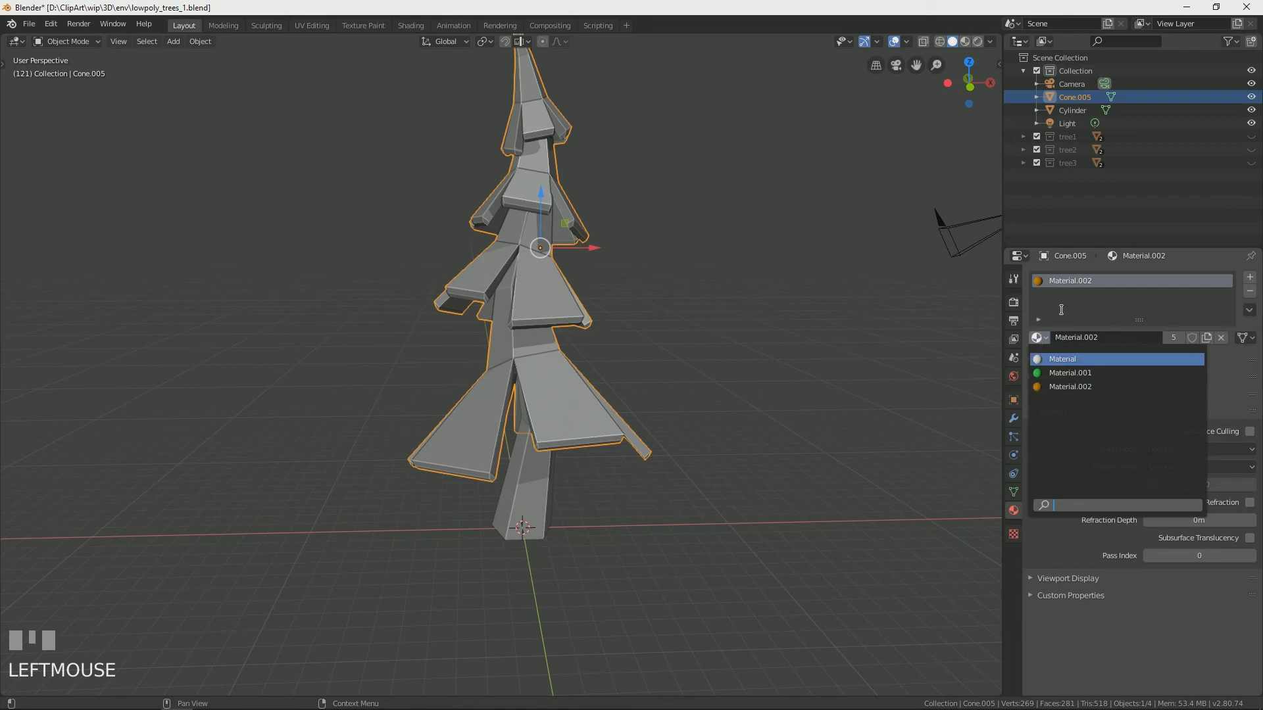
click(1066, 373)
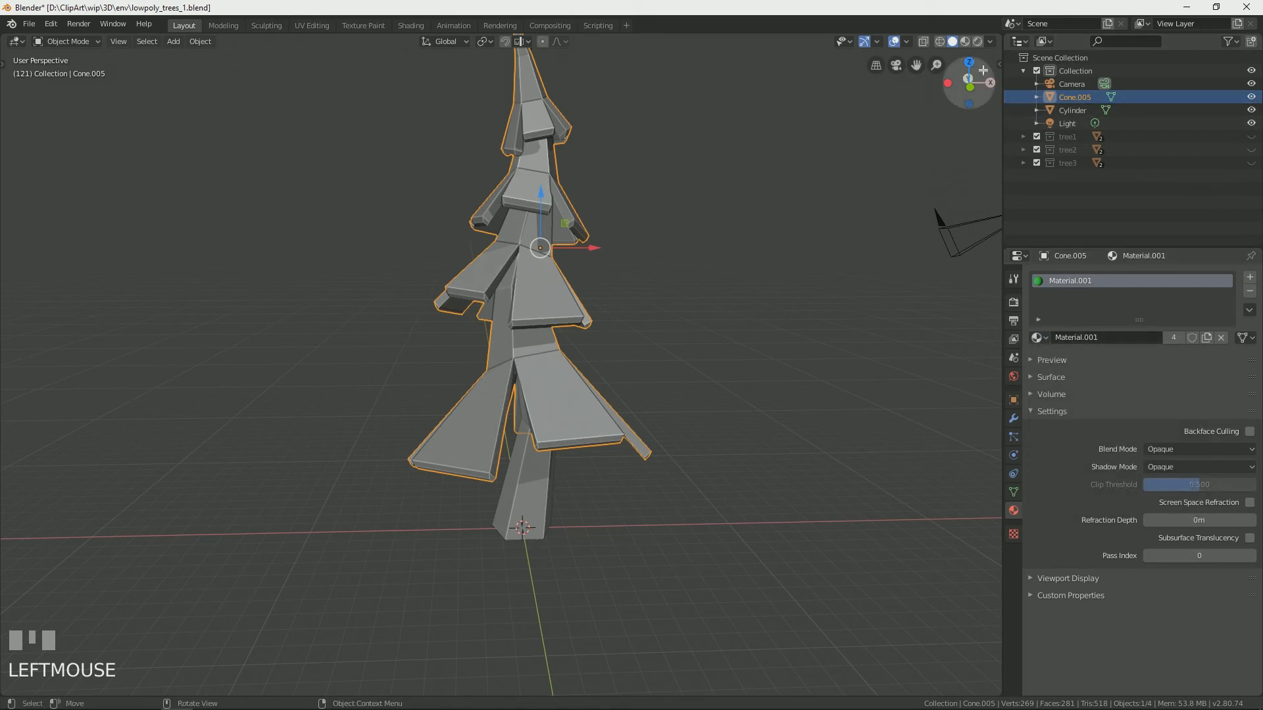
Switch the viewport to Rendered shading and view the coloured tree from several sides
click(966, 42)
click(767, 355)
mouse_move(767, 355)
middle_down()
mouse_move(626, 268)
mouse_move(395, 263)
mouse_move(636, 260)
middle_up()
click(977, 41)
mouse_move(537, 242)
middle_down()
mouse_move(467, 307)
mouse_move(732, 291)
mouse_move(809, 302)
mouse_move(768, 340)
middle_up()
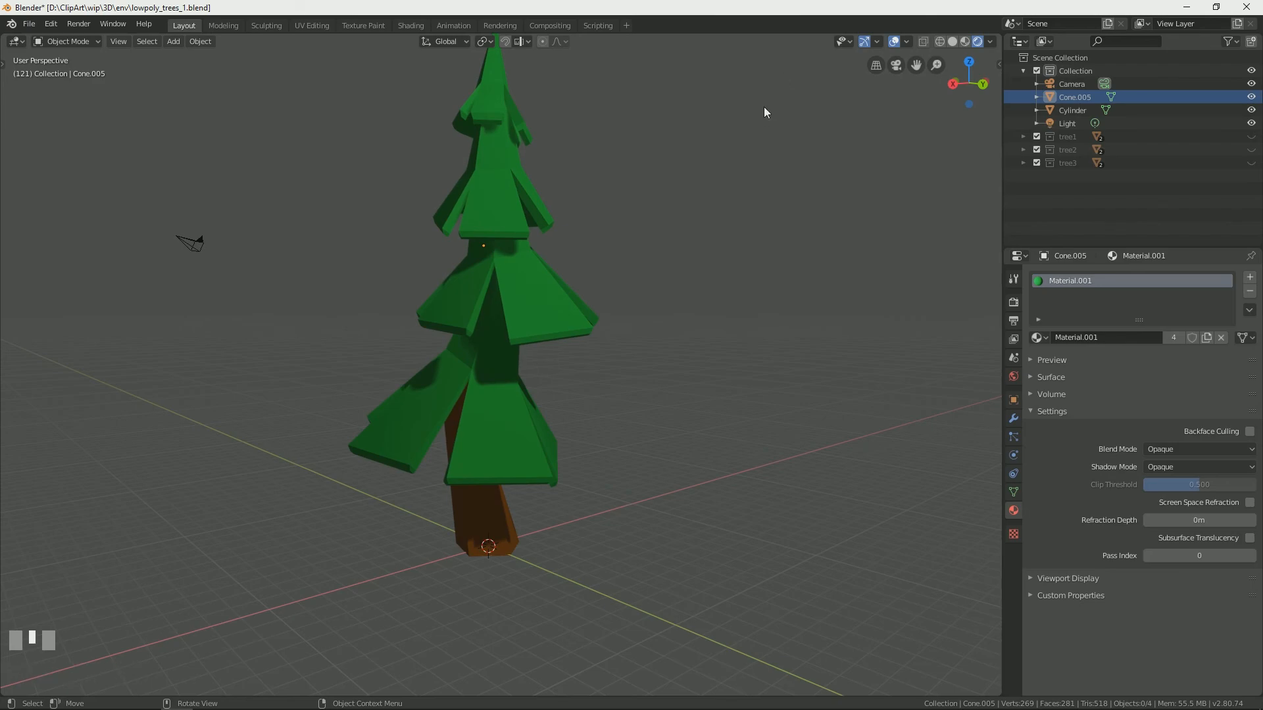
middle_drag(649, 297, 522, 317)
scroll(411, 205, up, 4)
middle_drag(411, 205, 542, 232)
scroll(542, 231, down, 2)
middle_drag(545, 217, 691, 338)
scroll(453, 290, down, 3)
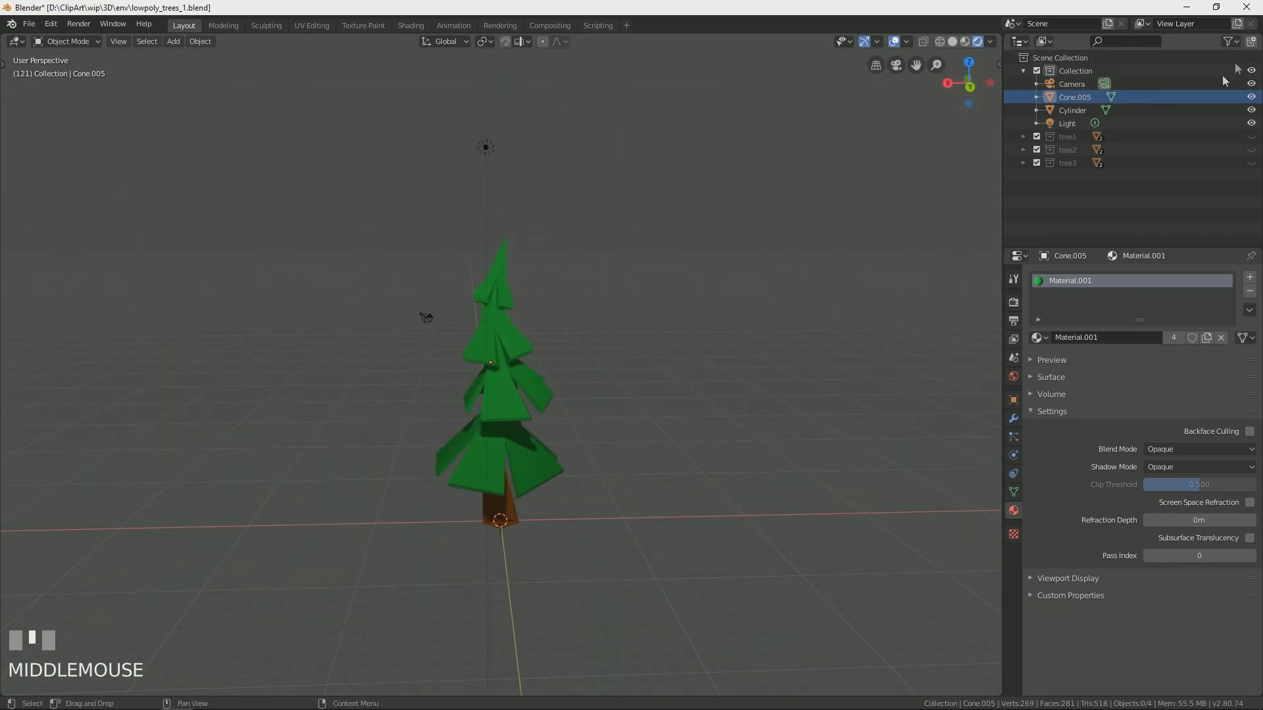
Create a new collection and name it tree4
click(1072, 104)
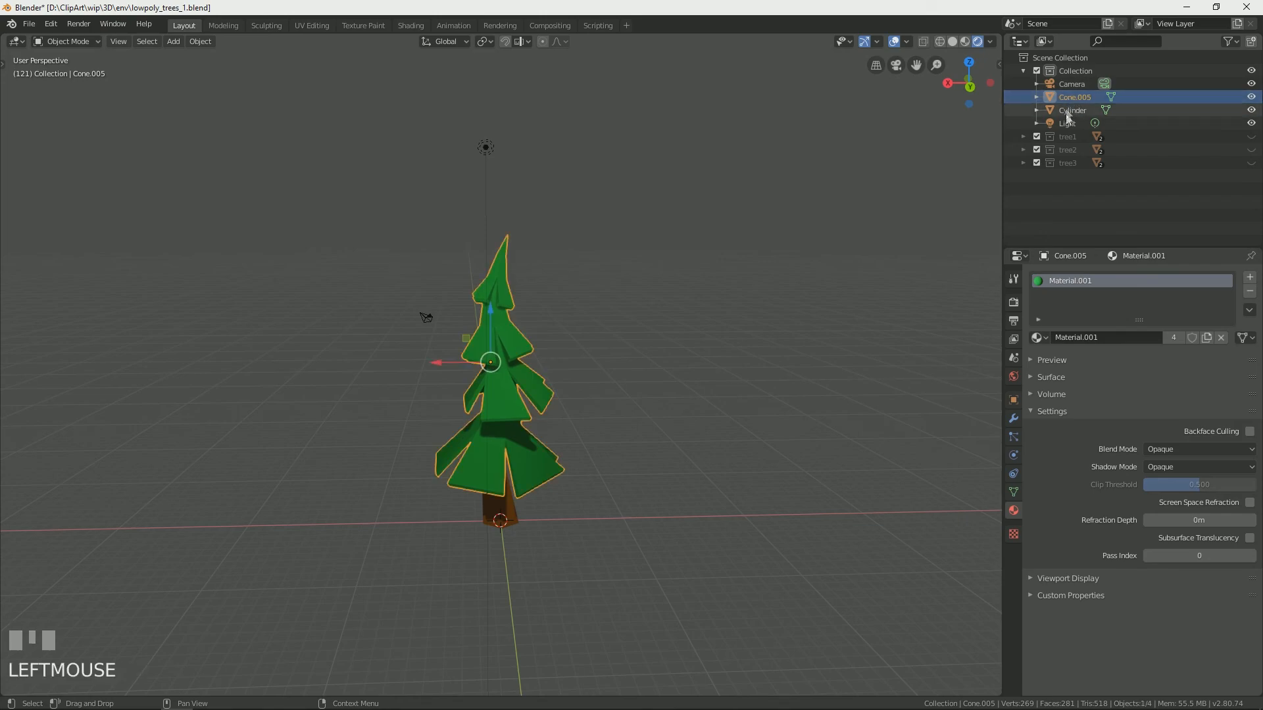
shift+click(1065, 117)
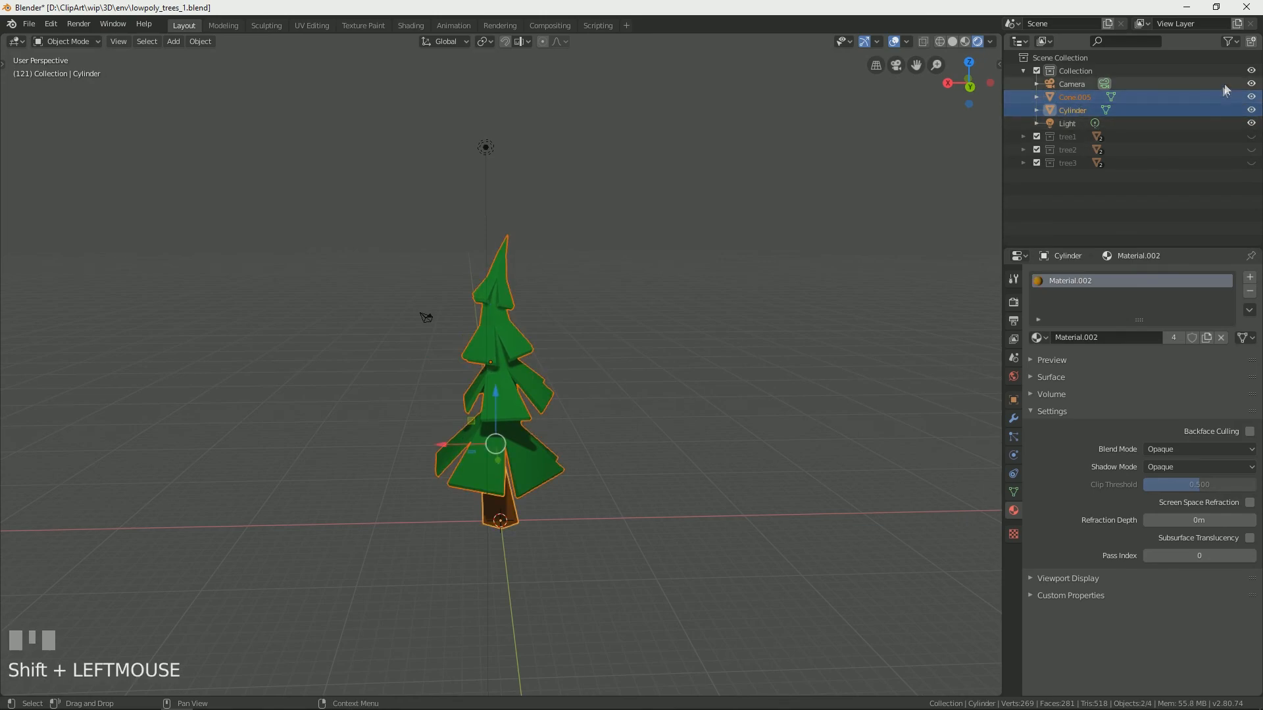
click(1251, 41)
double_click(1076, 176)
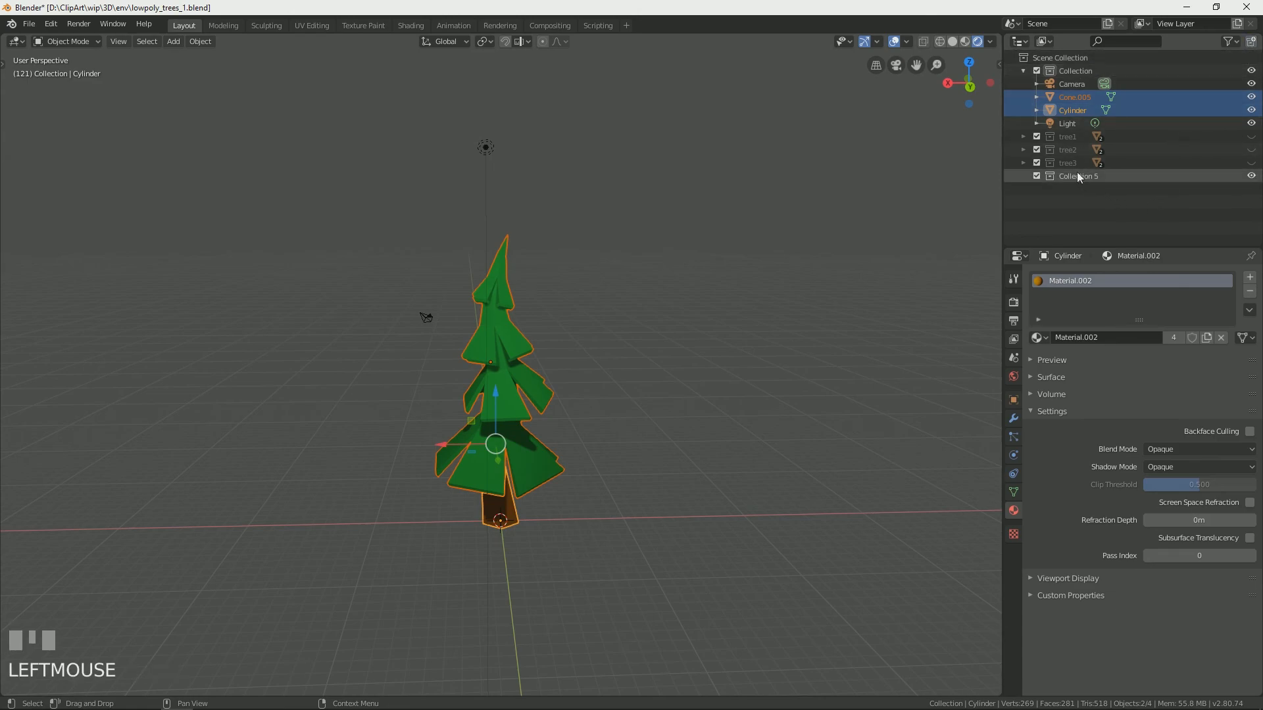
text(tree)
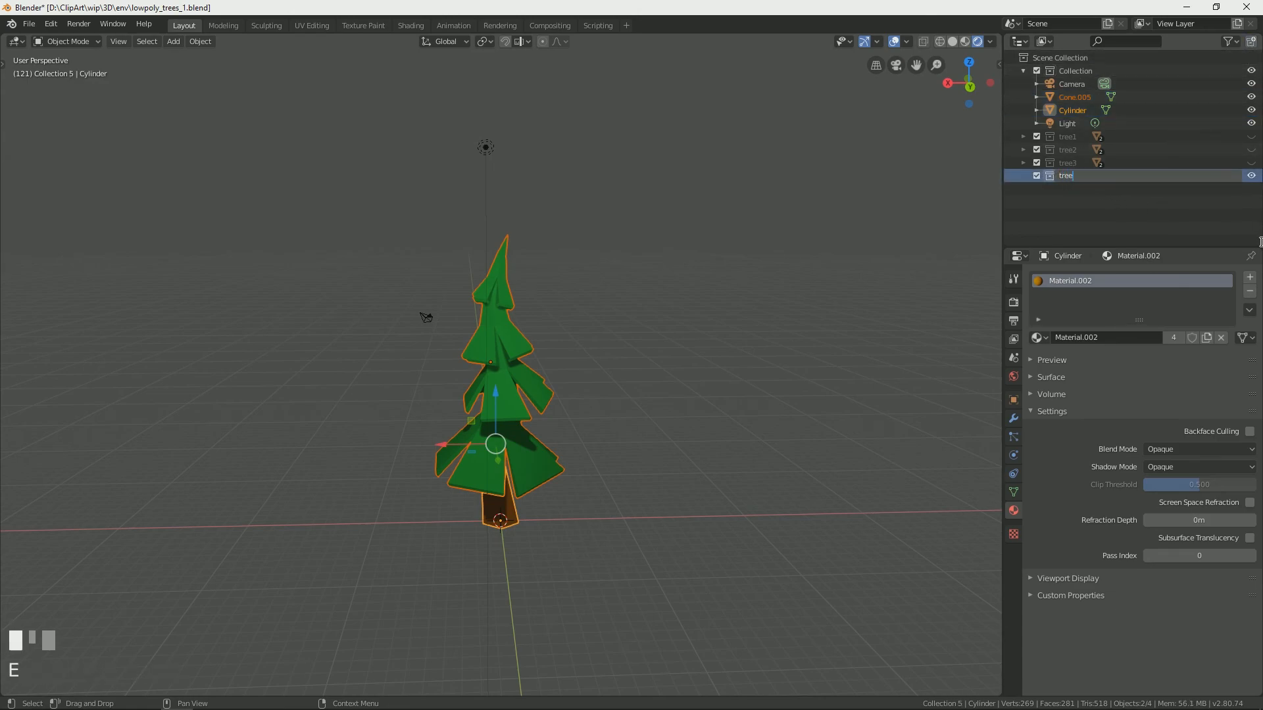
text(4)
key(Return)
Move the foliage Cone.005 and the trunk Cylinder into the tree4 collection
click(1074, 99)
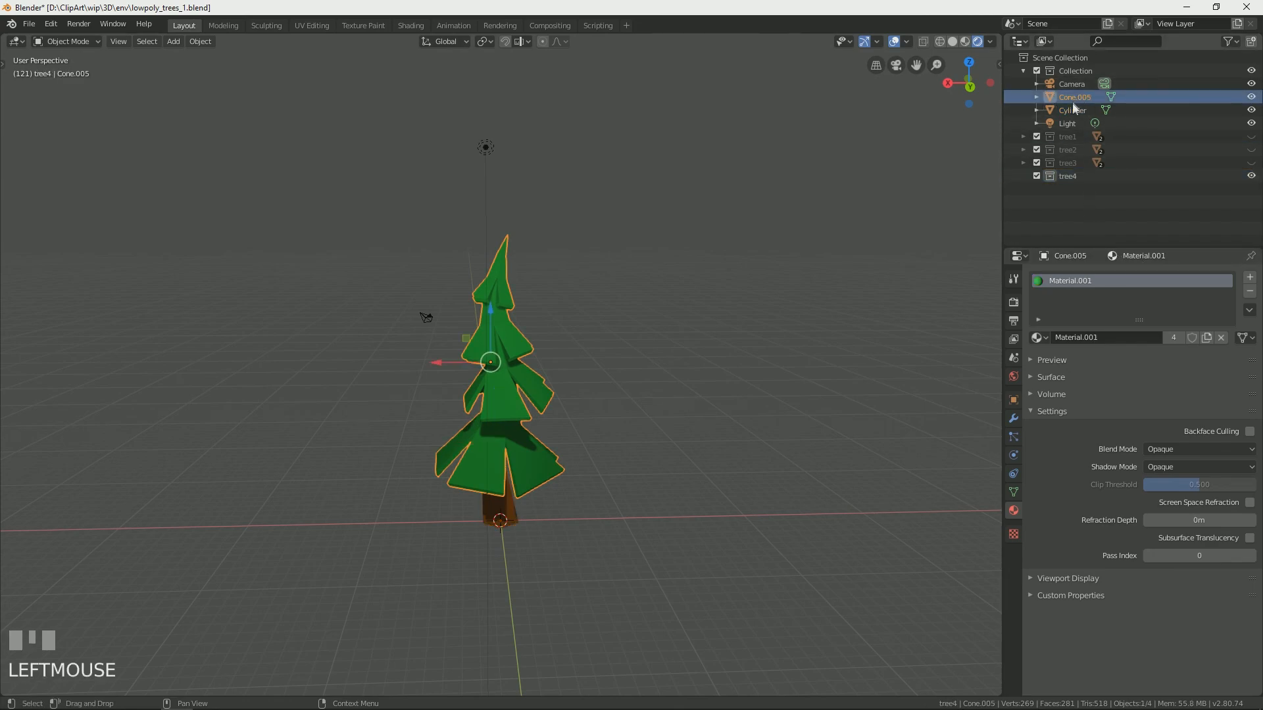
shift+click(1071, 108)
drag(1072, 98, 1063, 179)
Unhide the tree3, tree2 and tree1 collections, clear the selection and frame all four trees together from the side
click(1251, 137)
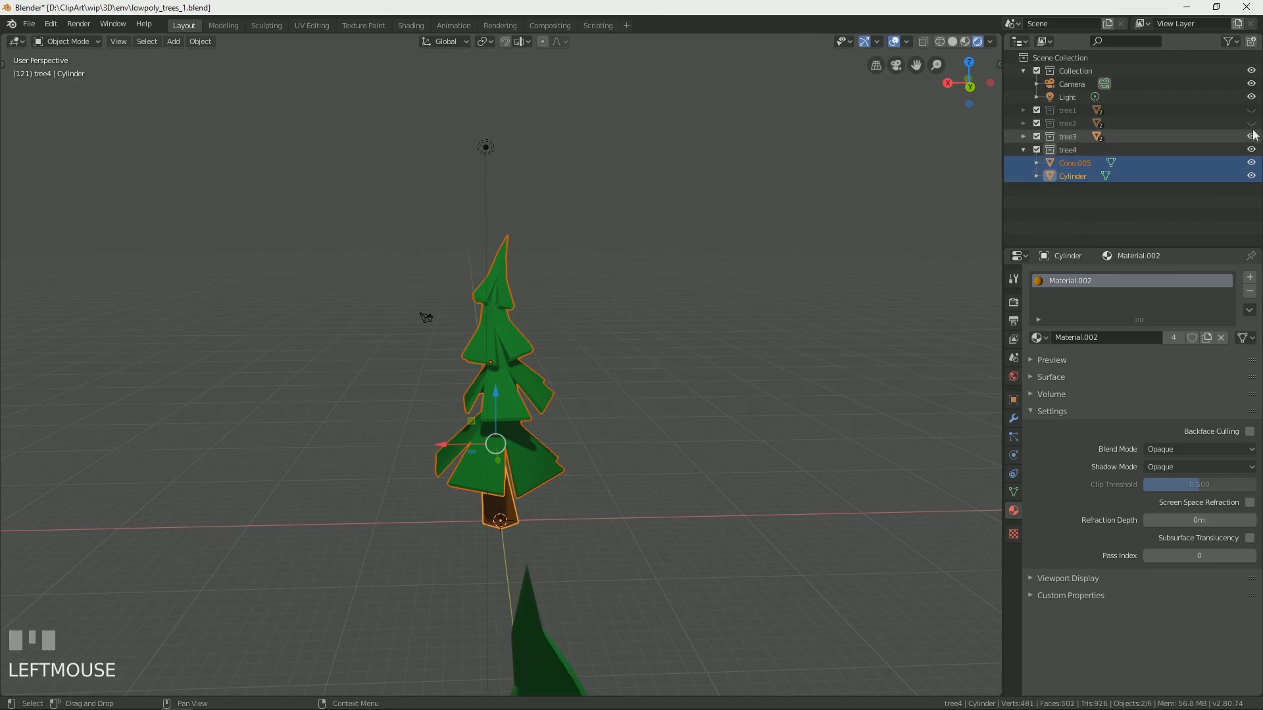
click(1252, 123)
click(1252, 109)
middle_drag(589, 381, 726, 367)
click(603, 575)
scroll(699, 547, down, 3)
shift+middle_drag(699, 546, 511, 499)
scroll(491, 457, up, 4)
scroll(503, 478, up, 5)
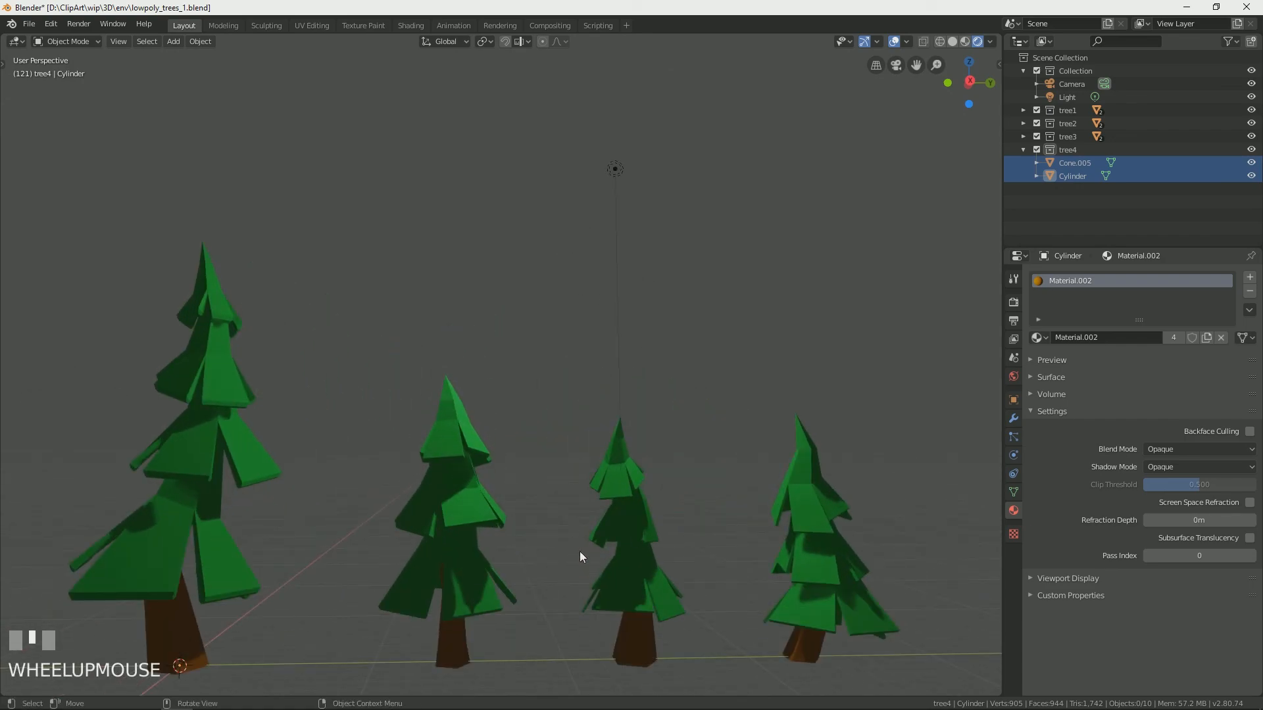
scroll(580, 557, down, 2)
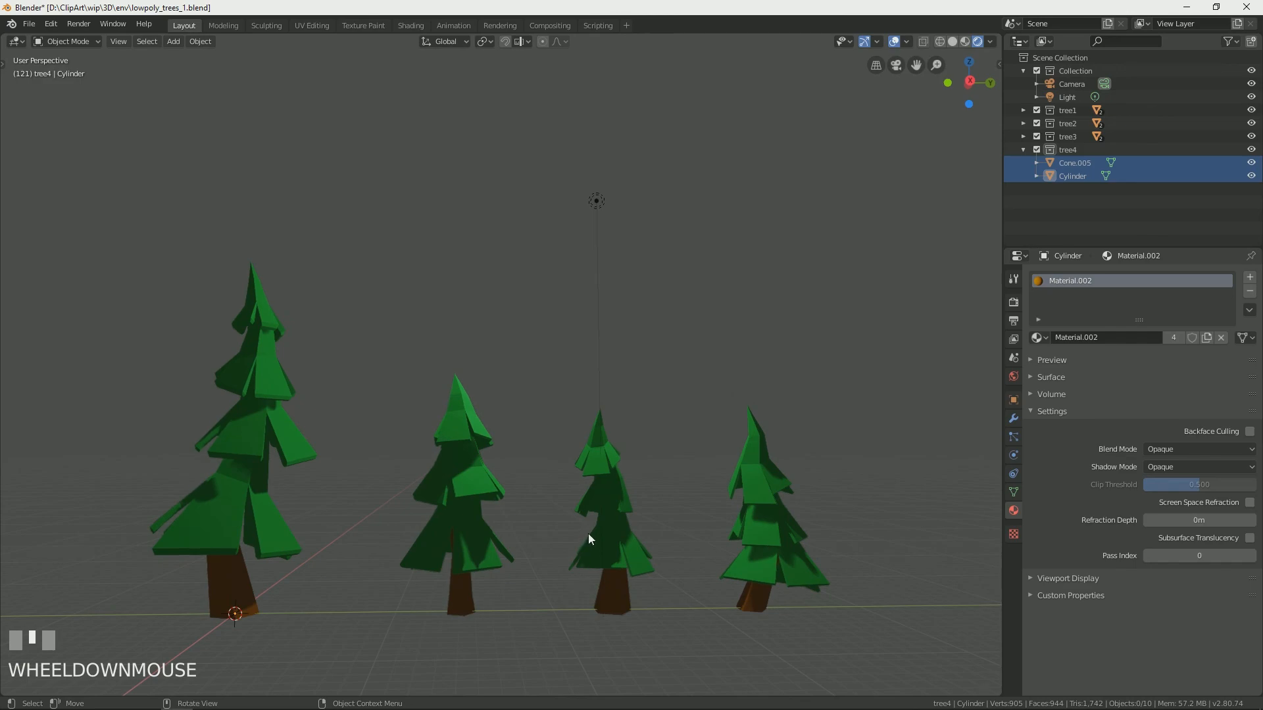